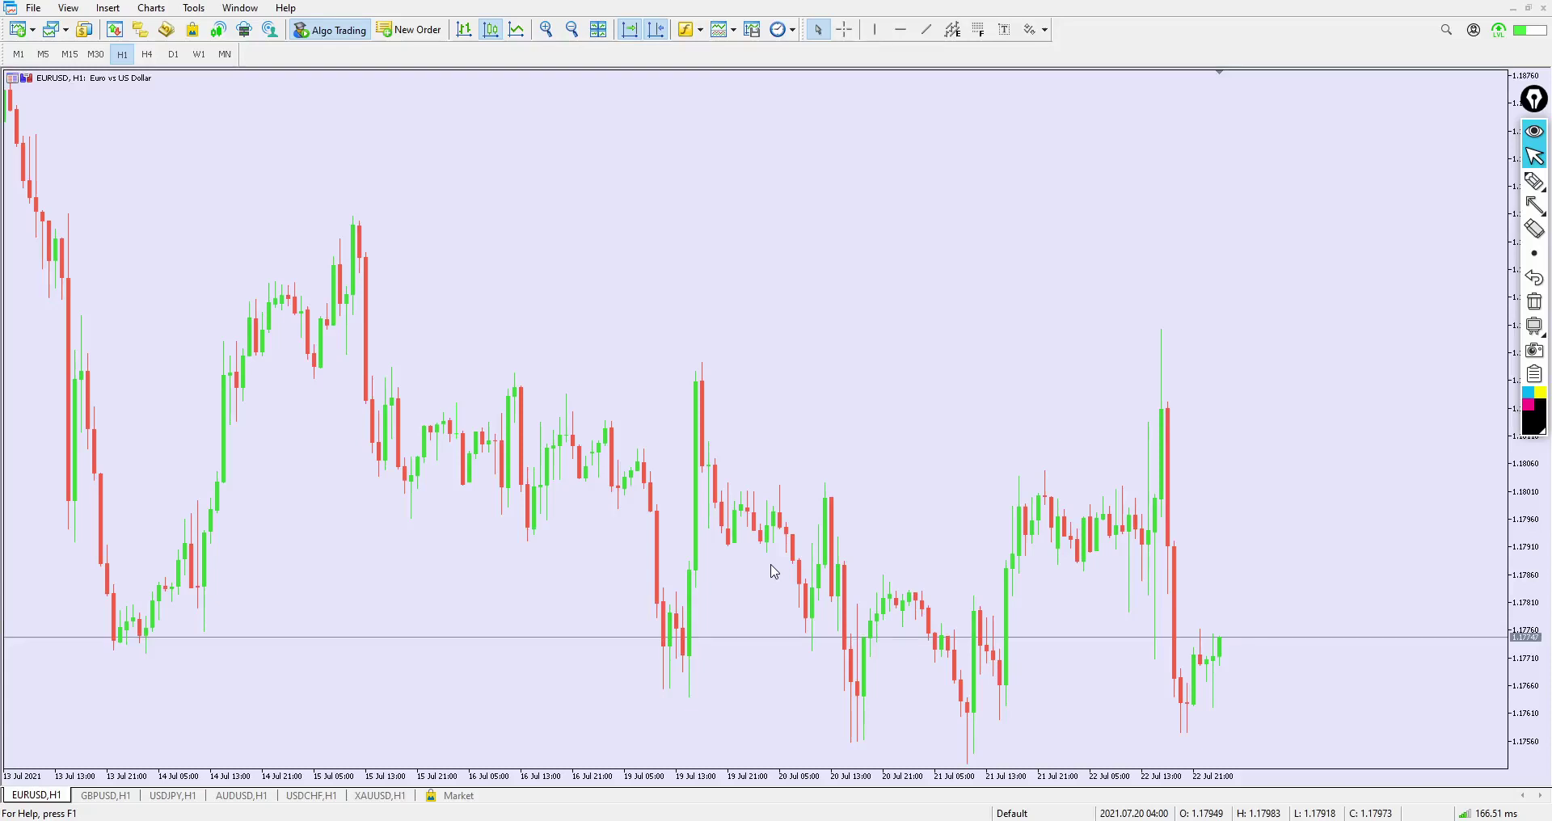
Switch to the File Explorer window "New folder" and try to extract the RSI Signal archive in place.
{"action": "key", "text": "alt+Tab"}
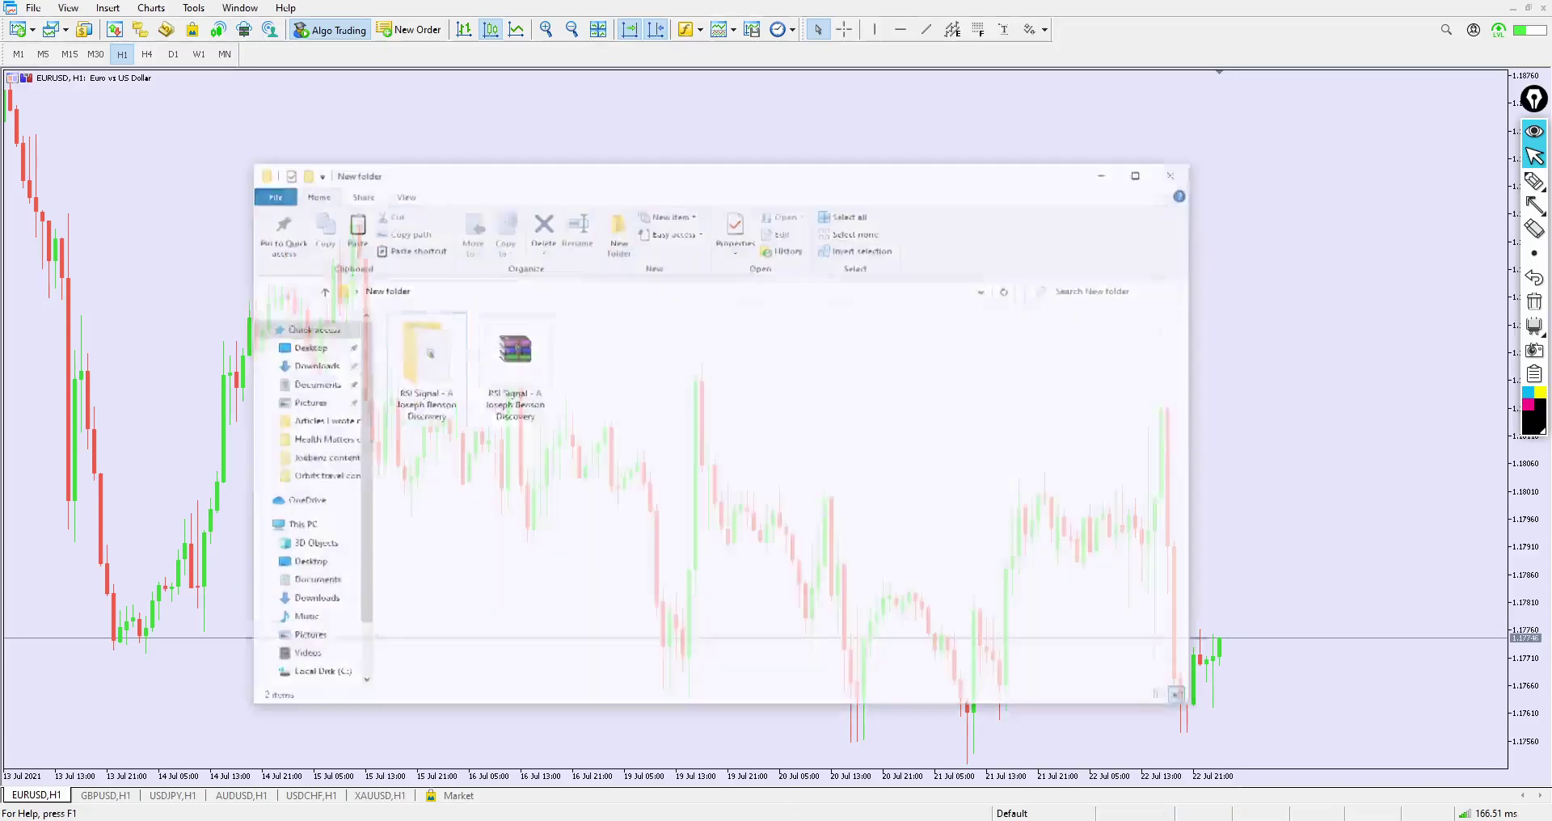
{"action": "left_click", "coordinate": [518, 332]}
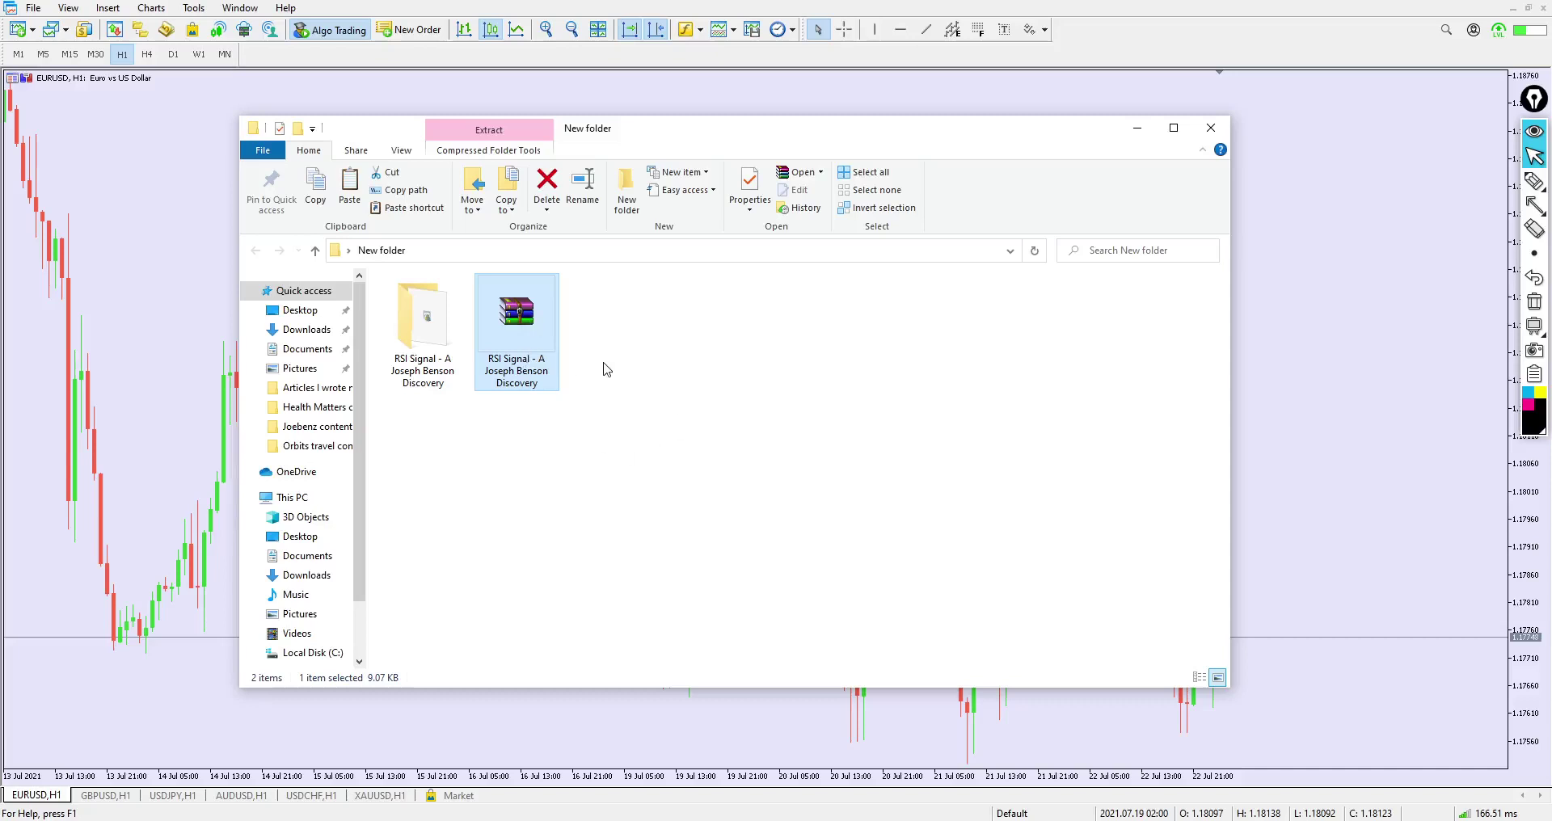
{"action": "right_click", "coordinate": [523, 329]}
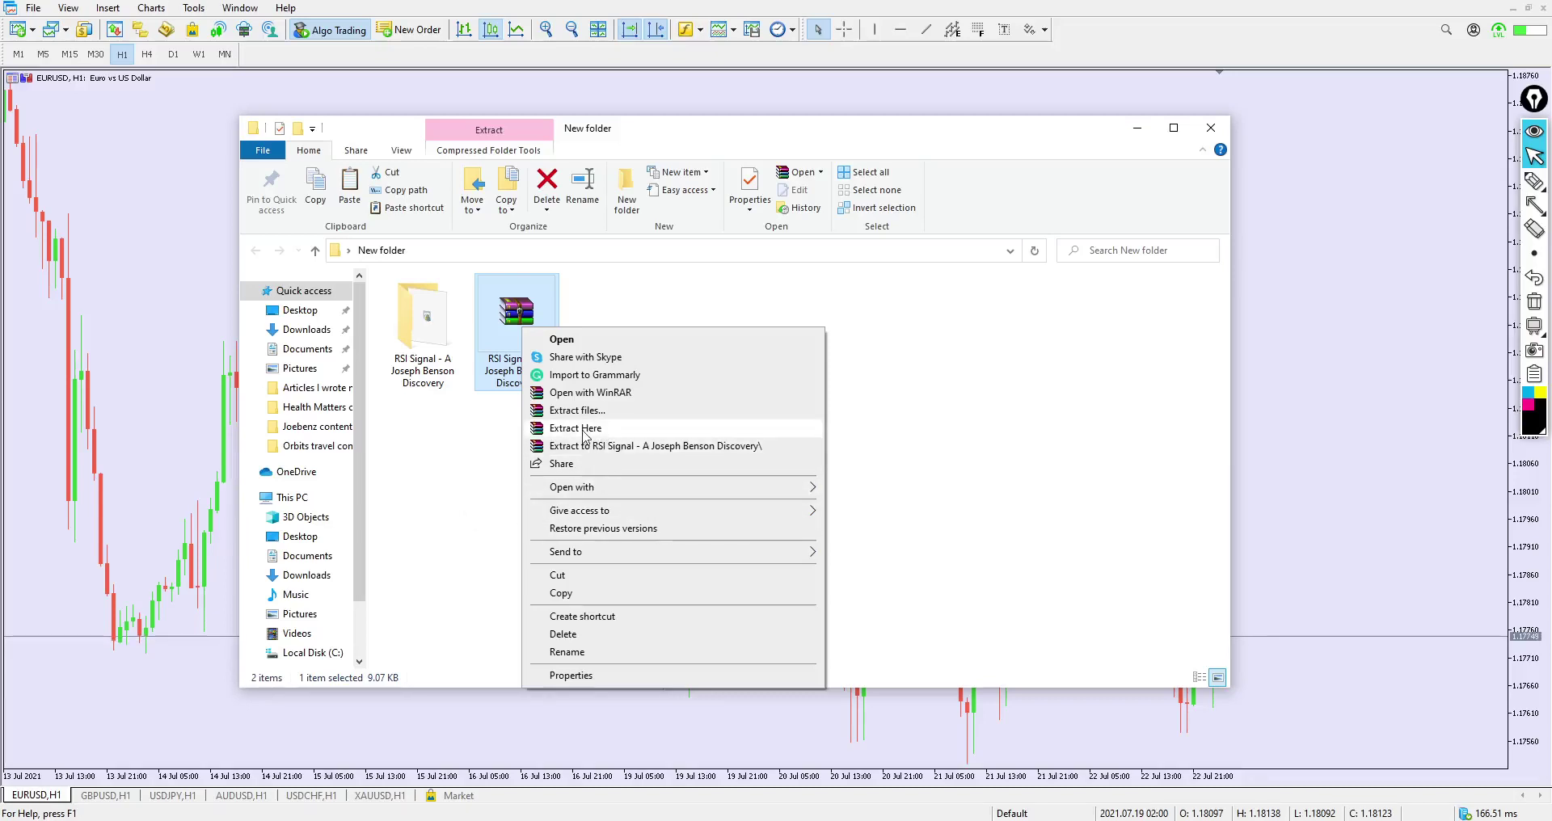
{"action": "left_click", "coordinate": [596, 428]}
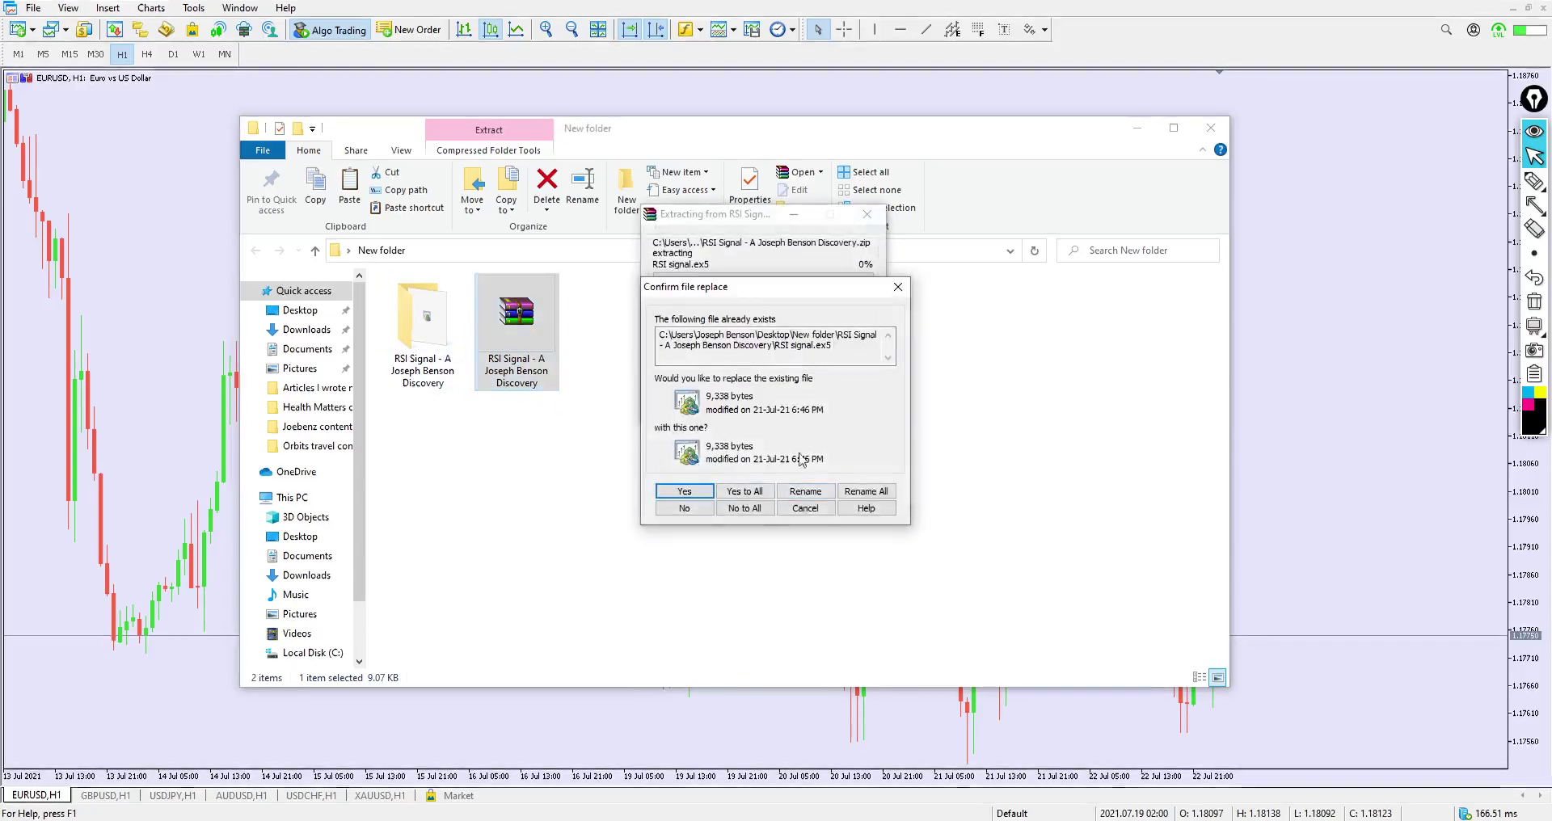
{"action": "left_click", "coordinate": [897, 287]}
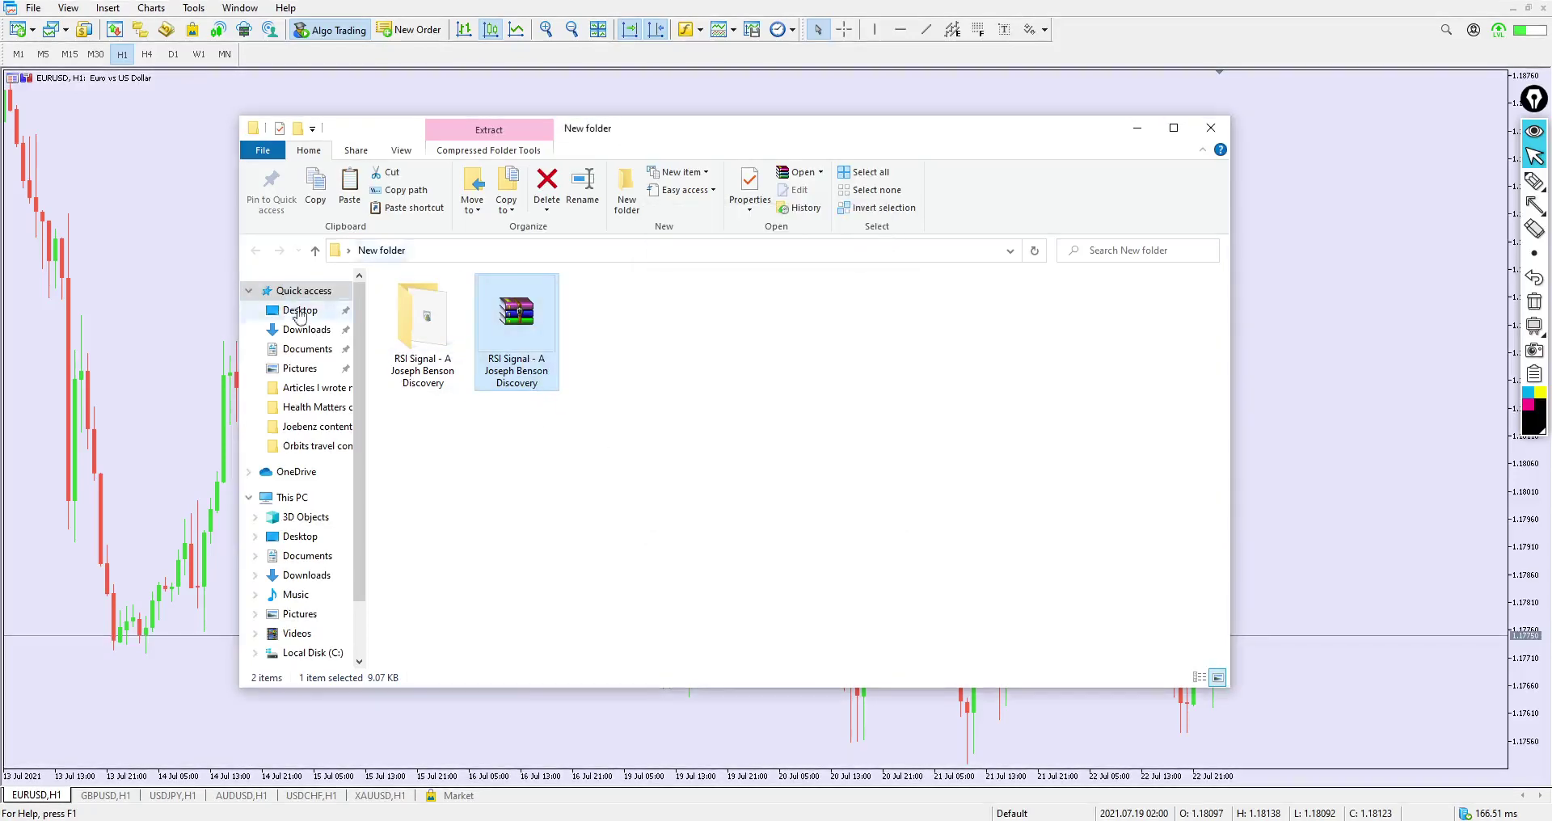
Copy the already extracted RSI Signal folder and minimise the File Explorer window.
{"action": "right_click", "coordinate": [420, 334]}
{"action": "left_click", "coordinate": [488, 640]}
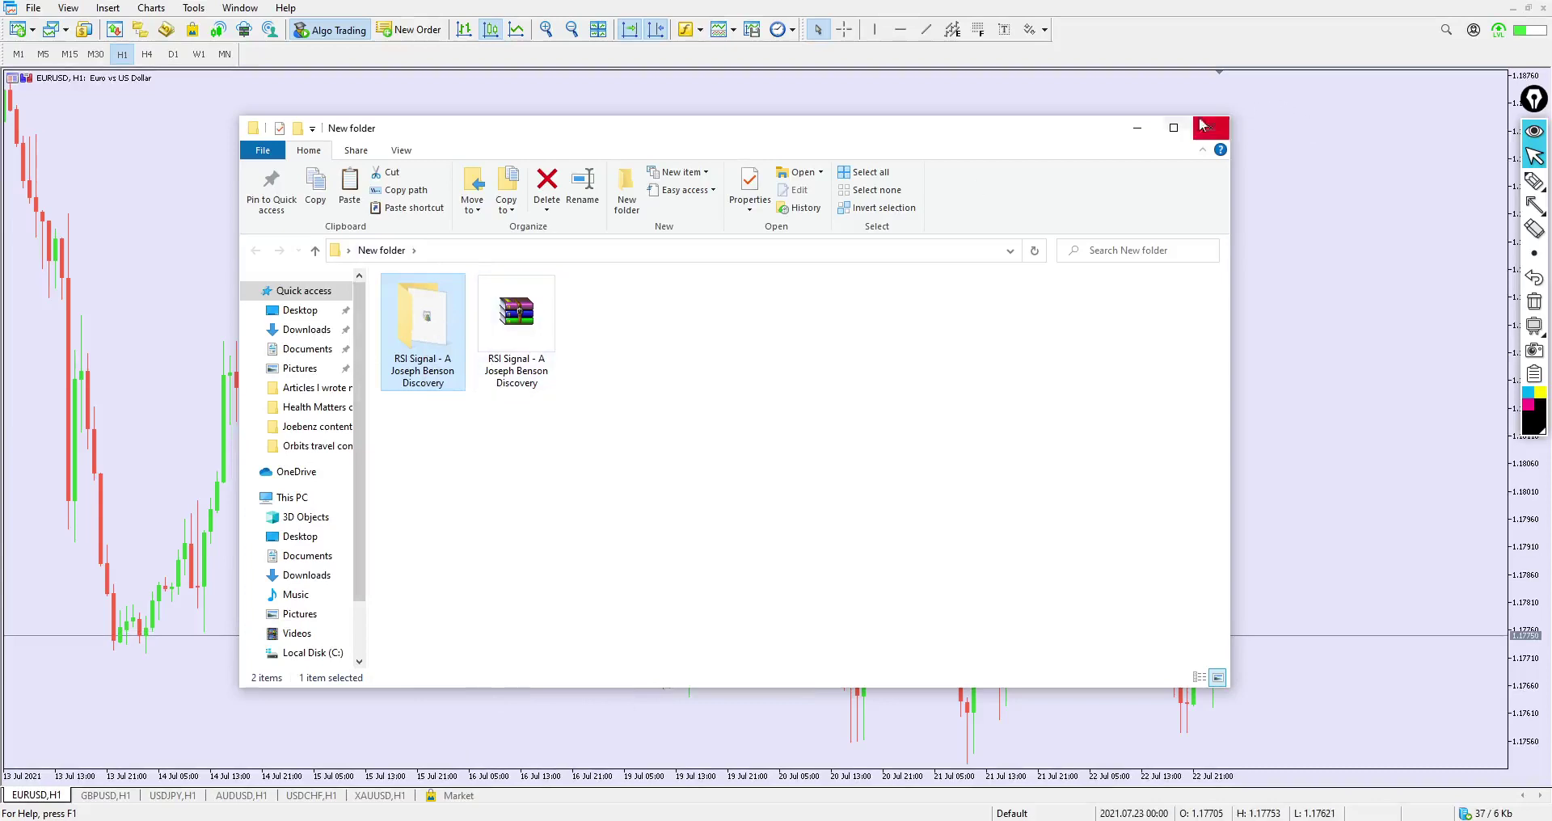
{"action": "left_click", "coordinate": [1138, 128]}
Open the trading terminal's data folder and go to its MQL5 > Indicators subfolder.
{"action": "left_click", "coordinate": [33, 8]}
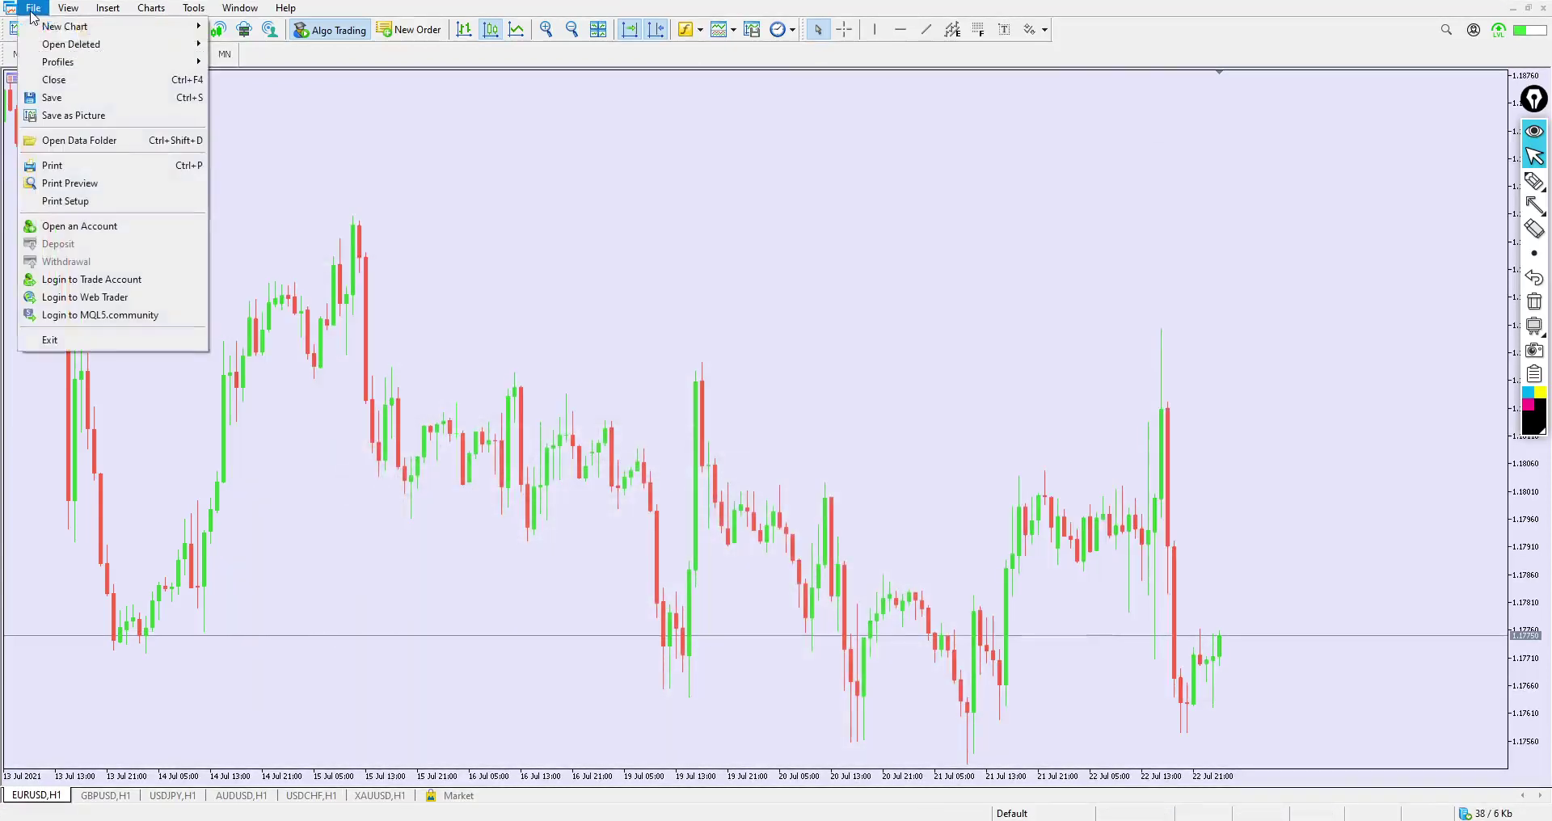
{"action": "left_click", "coordinate": [84, 142]}
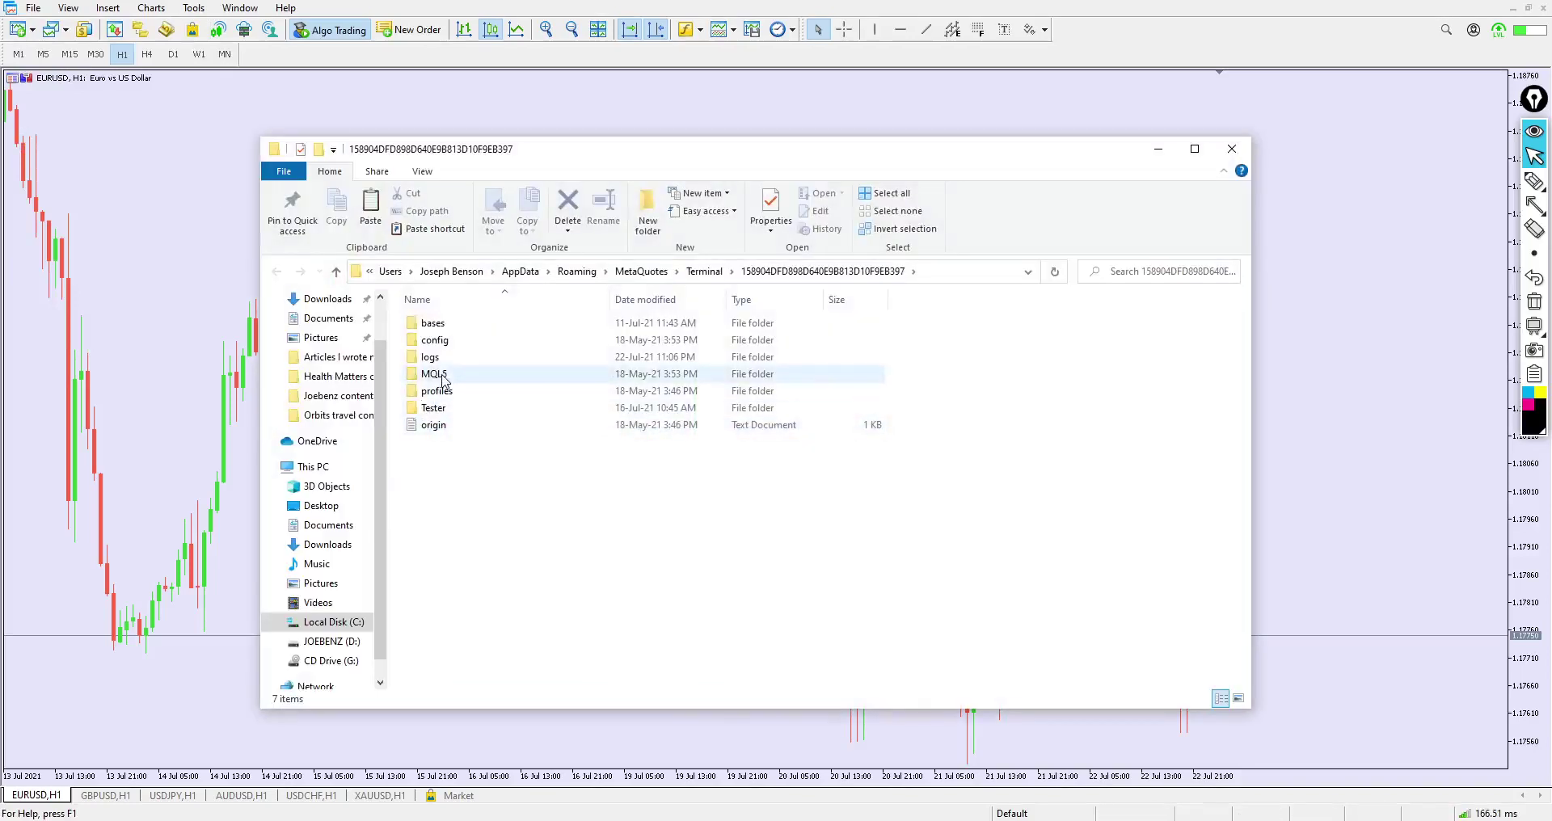
{"action": "left_click", "coordinate": [443, 378]}
{"action": "double_click", "coordinate": [465, 382]}
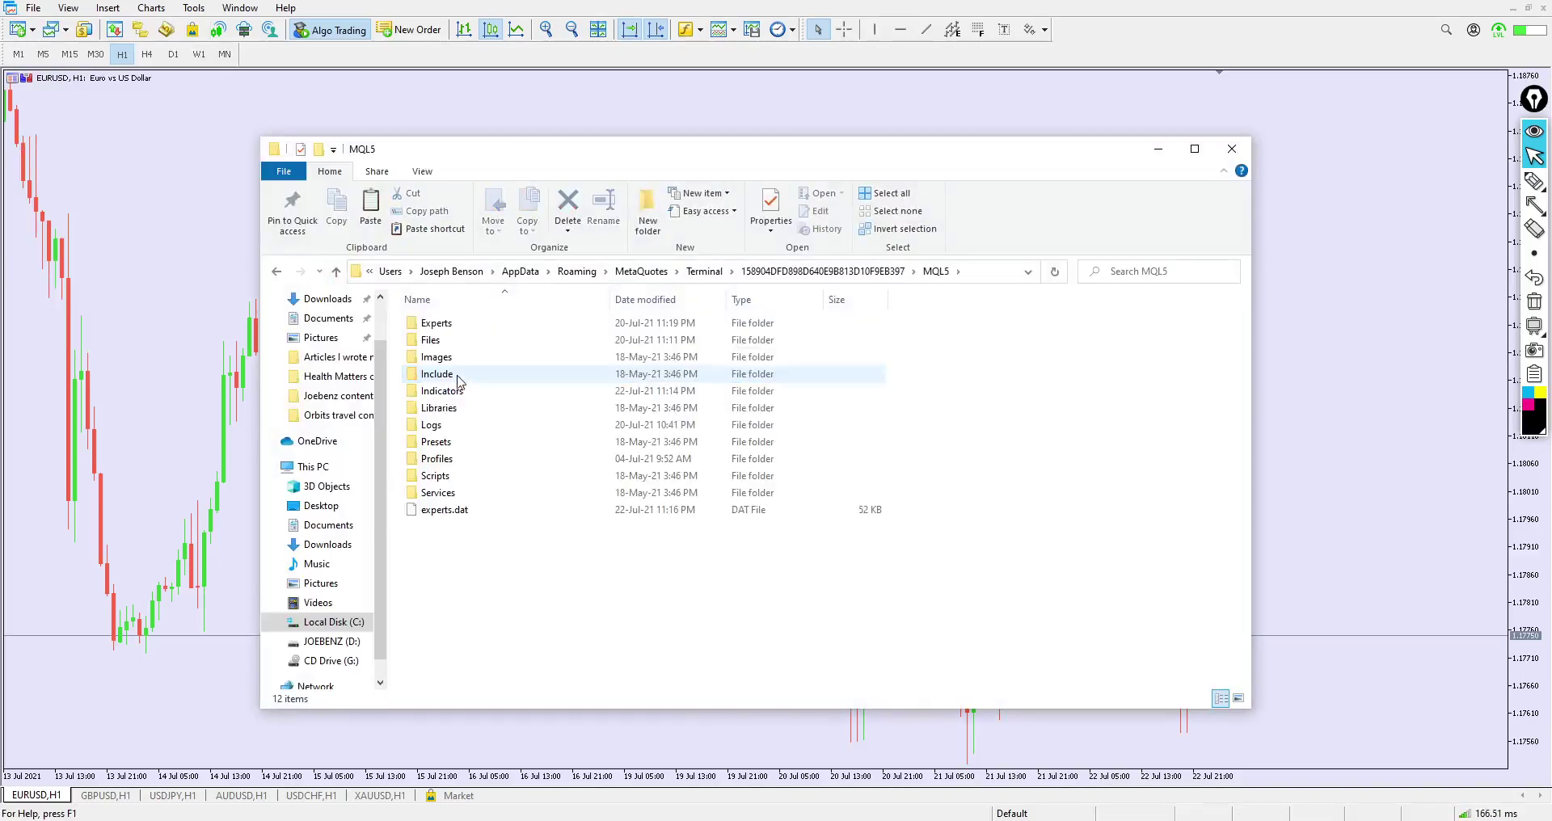
{"action": "left_click", "coordinate": [454, 392]}
{"action": "double_click", "coordinate": [455, 393]}
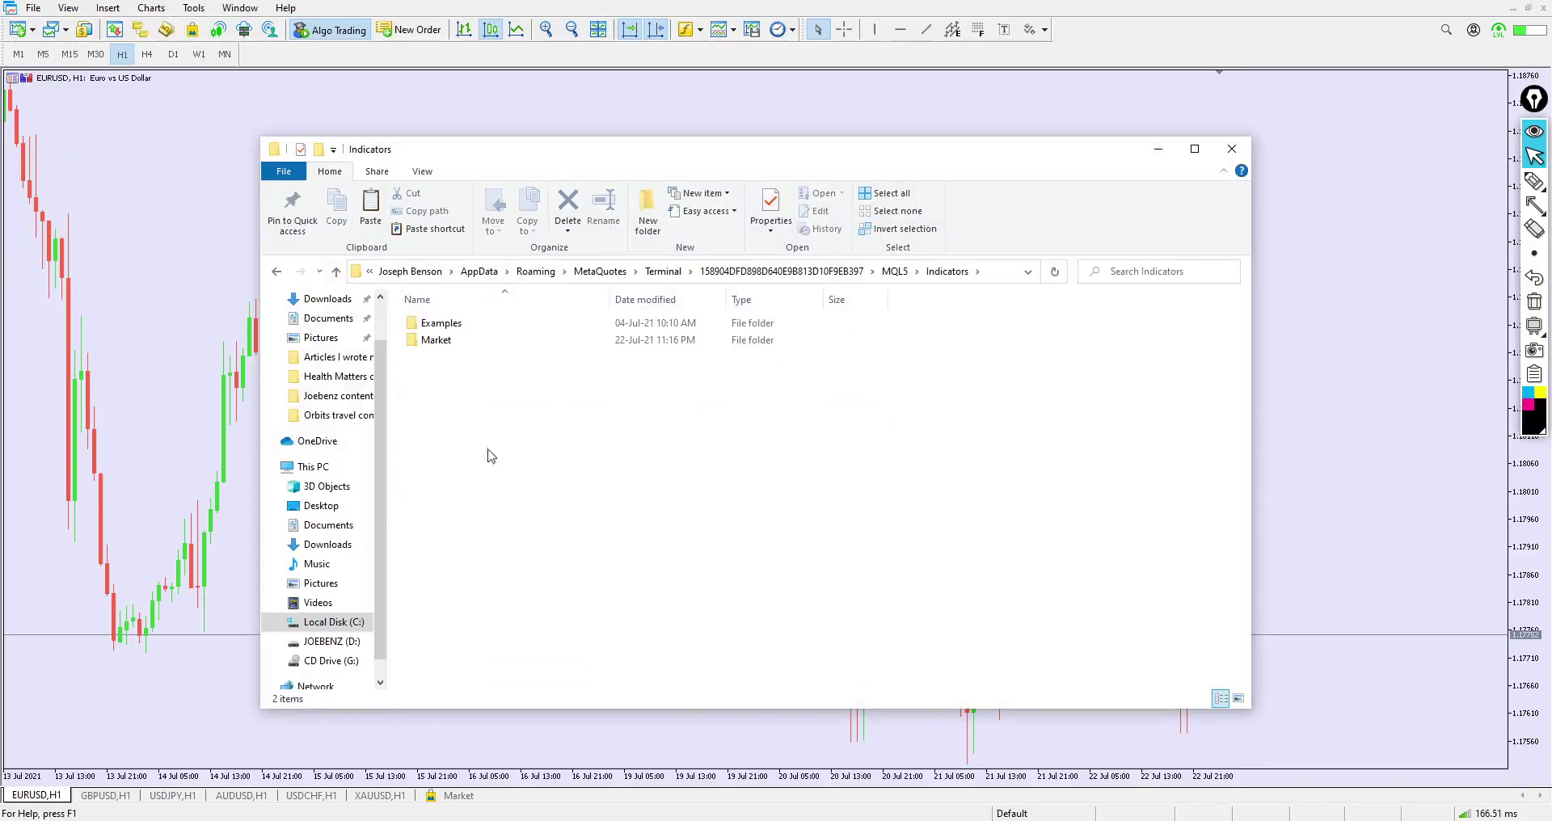
Paste the copied RSI Signal folder into the Indicators folder and close the File Explorer window.
{"action": "right_click", "coordinate": [467, 437]}
{"action": "left_click", "coordinate": [501, 549]}
{"action": "left_click", "coordinate": [1231, 148]}
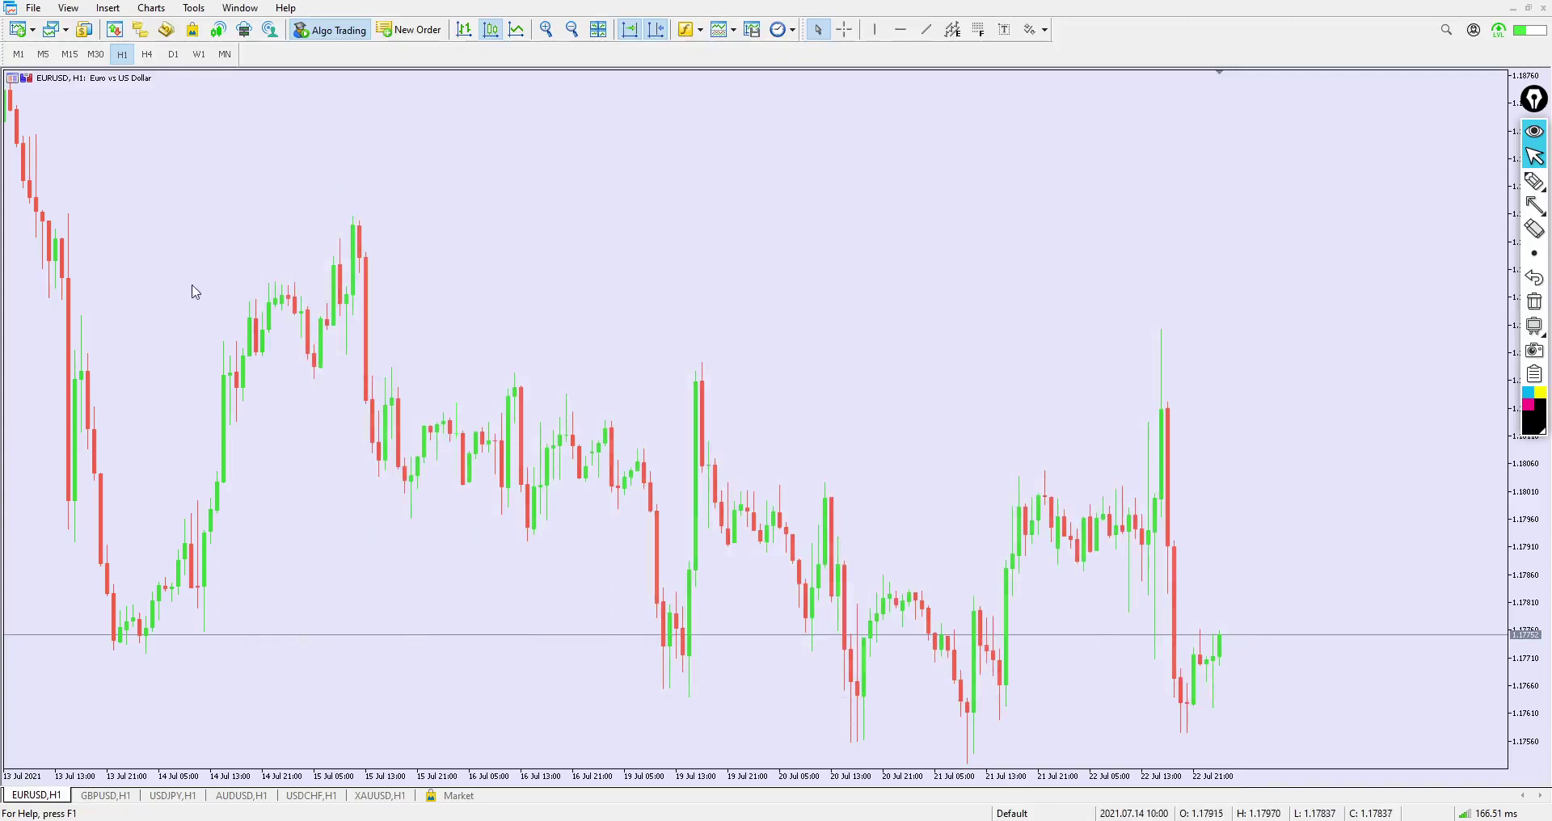
Show the Navigator and refresh its list of indicators.
{"action": "left_click", "coordinate": [140, 29]}
{"action": "right_click", "coordinate": [144, 250]}
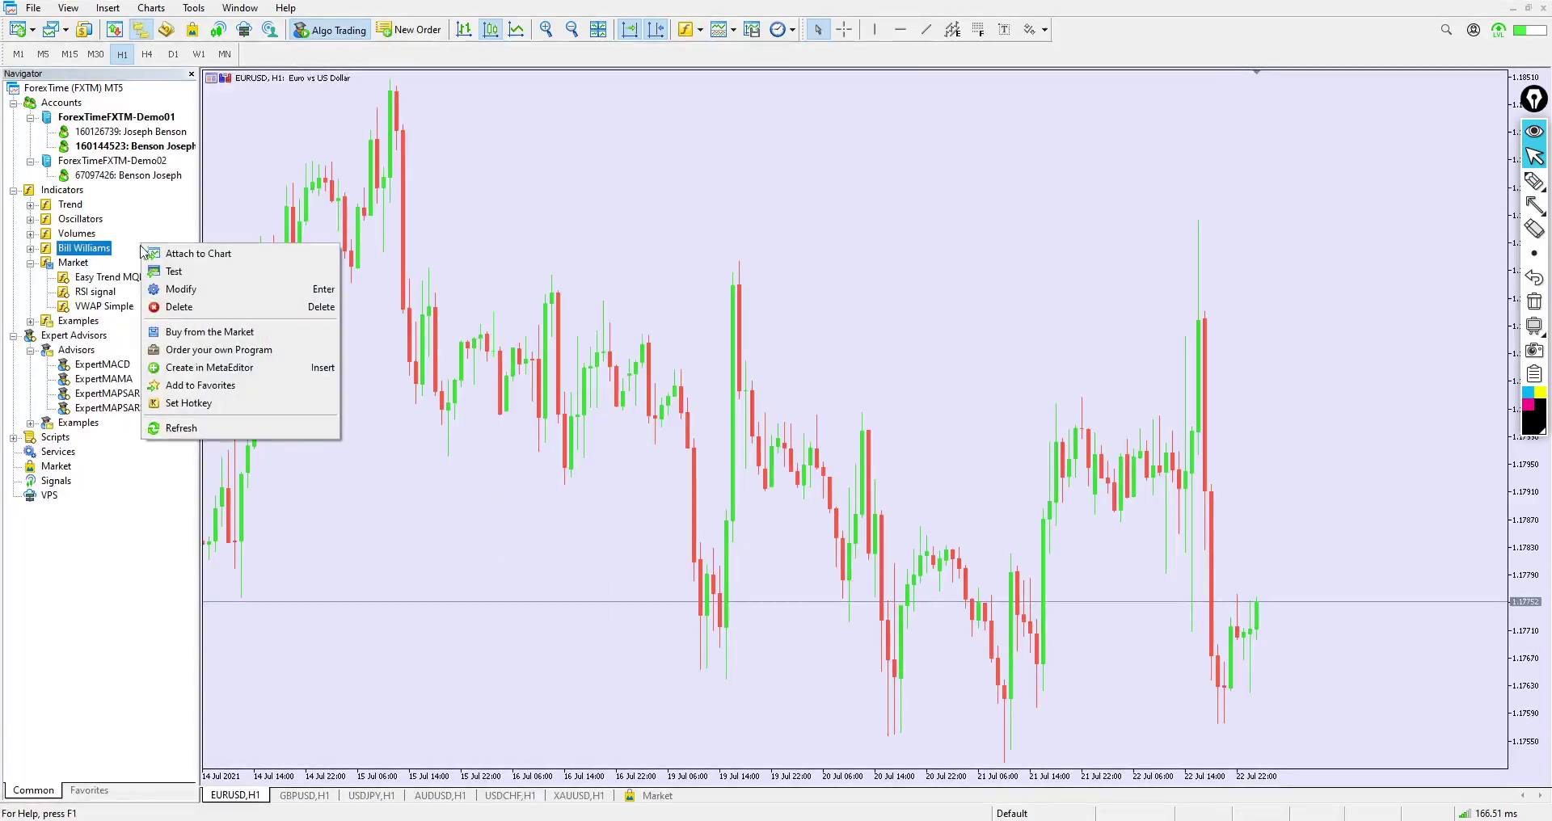
{"action": "left_click", "coordinate": [175, 430]}
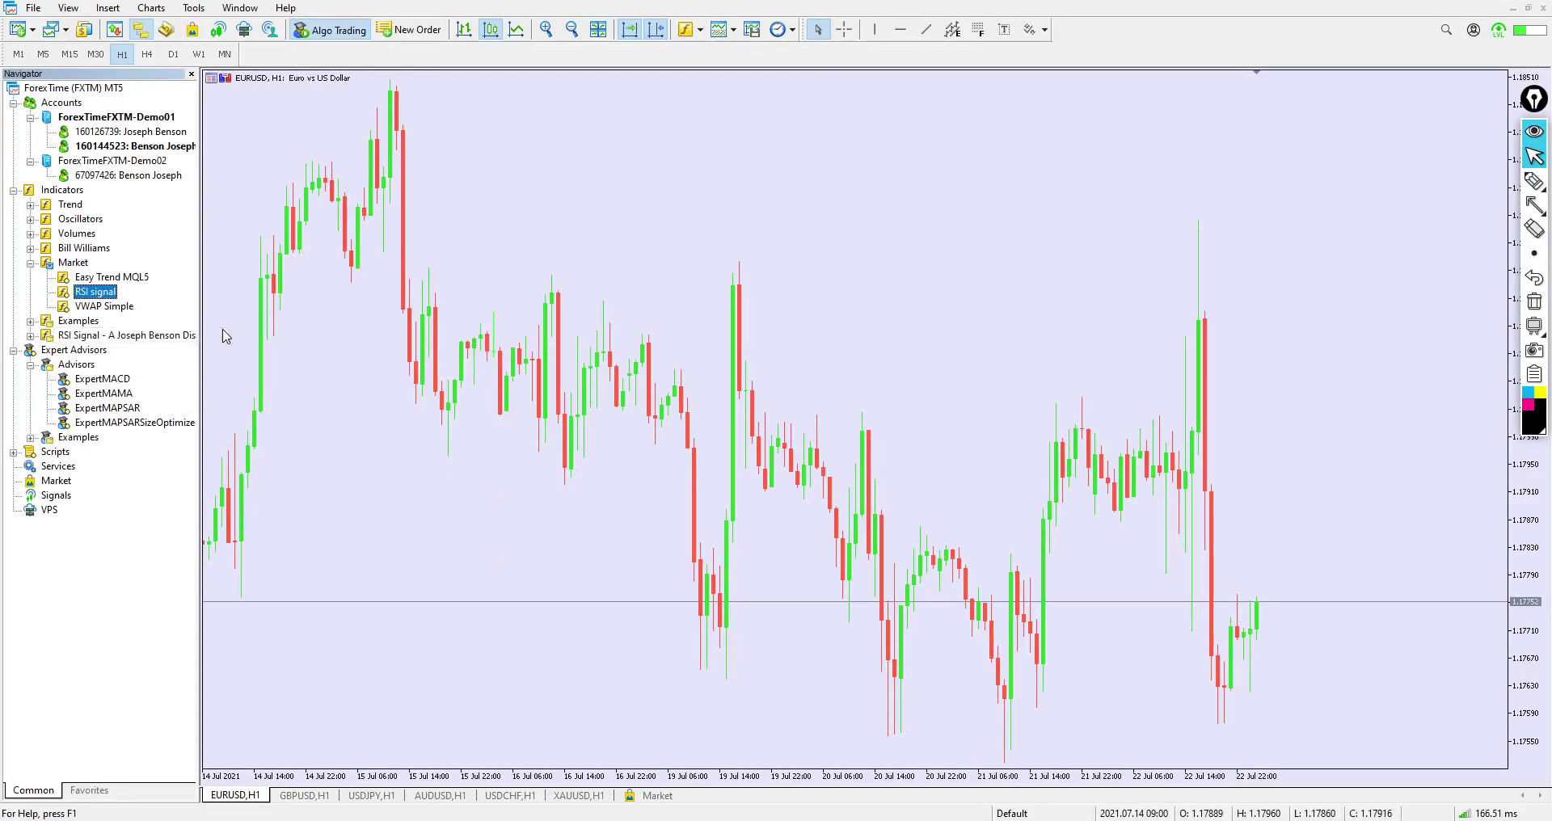
Attach the RSI signal indicator from the newly installed folder to the EURUSD H1 chart with default settings, and hide the Navigator.
{"action": "left_click", "coordinate": [30, 336]}
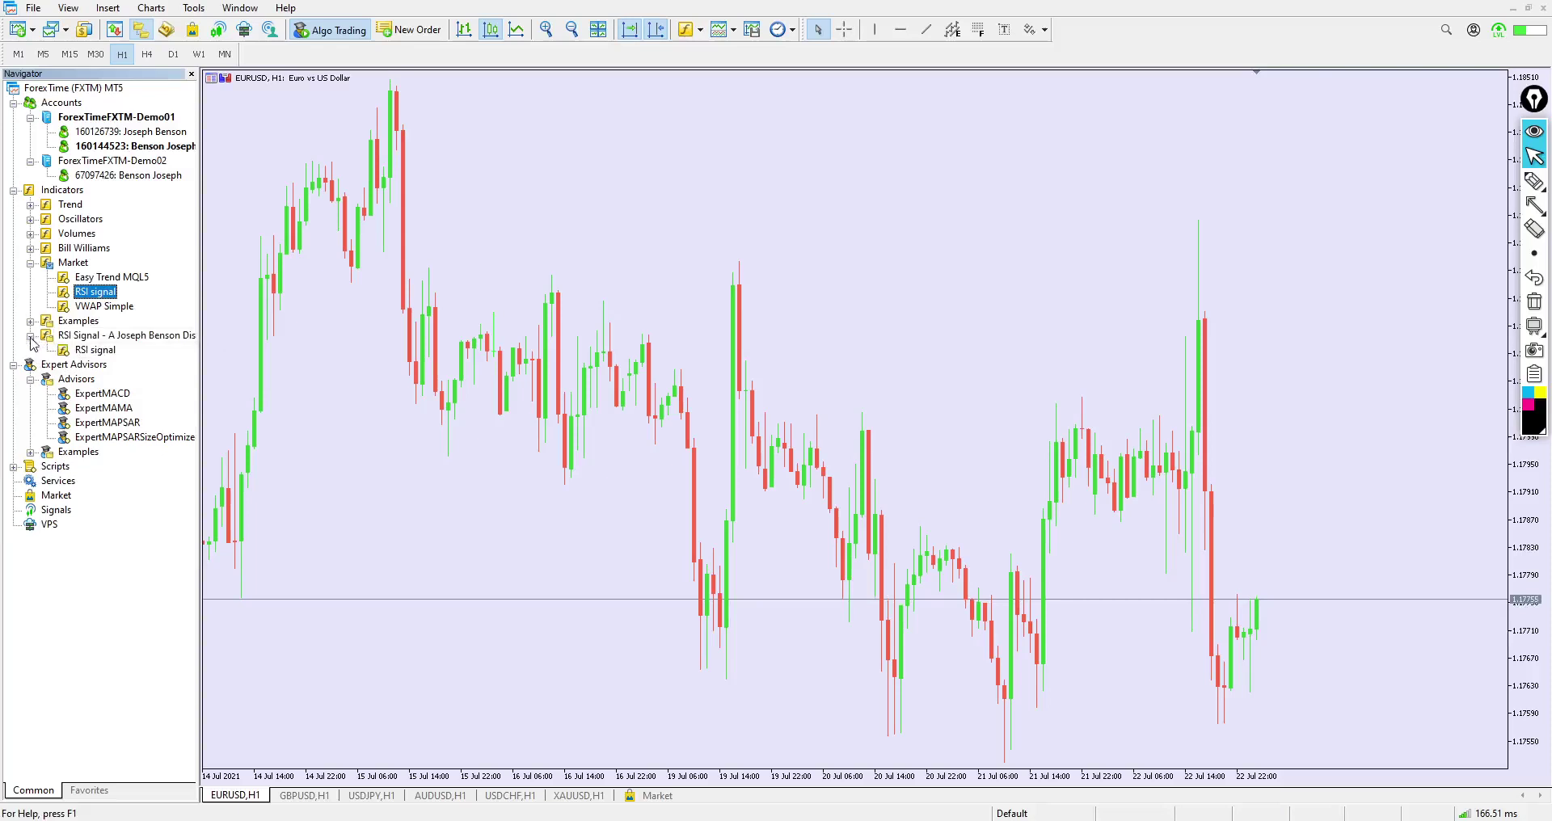
{"action": "left_click", "coordinate": [90, 351]}
{"action": "left_click", "coordinate": [78, 293]}
{"action": "left_click_drag", "start_coordinate": [65, 356], "coordinate": [558, 431]}
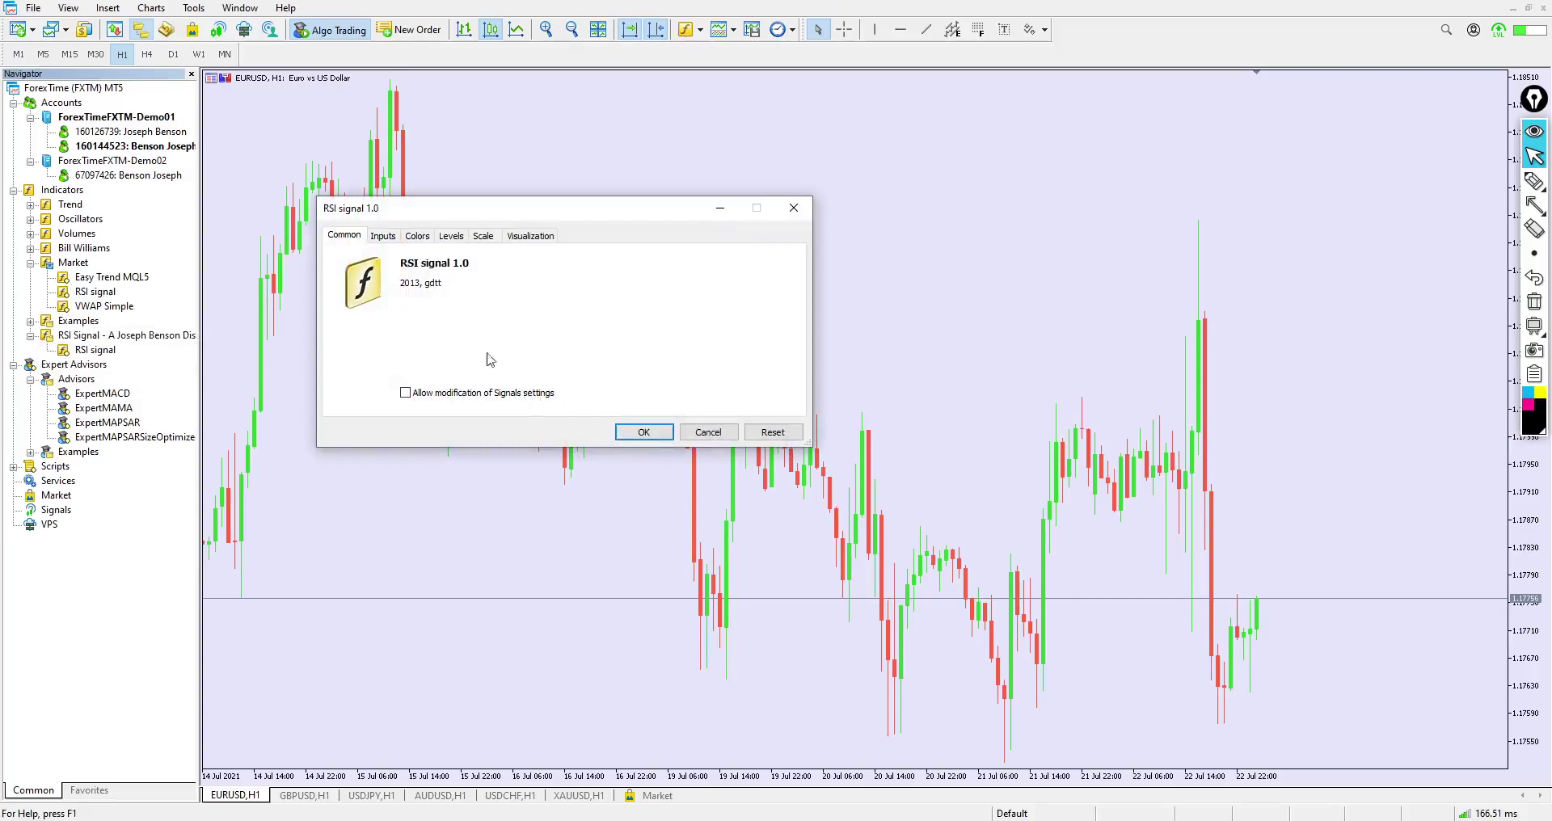
{"action": "left_click", "coordinate": [634, 432]}
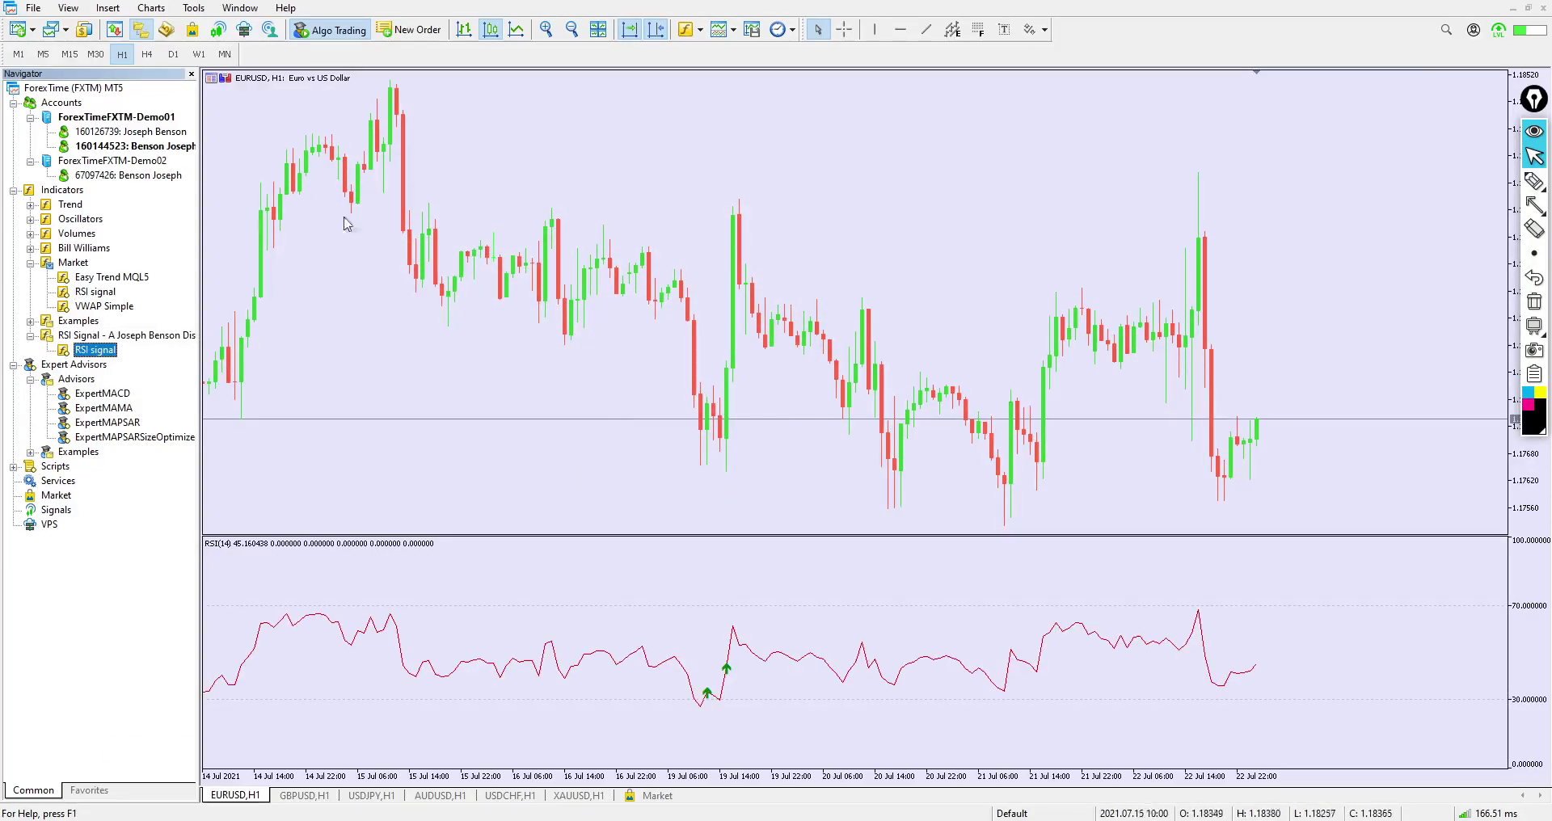
{"action": "left_click", "coordinate": [148, 32]}
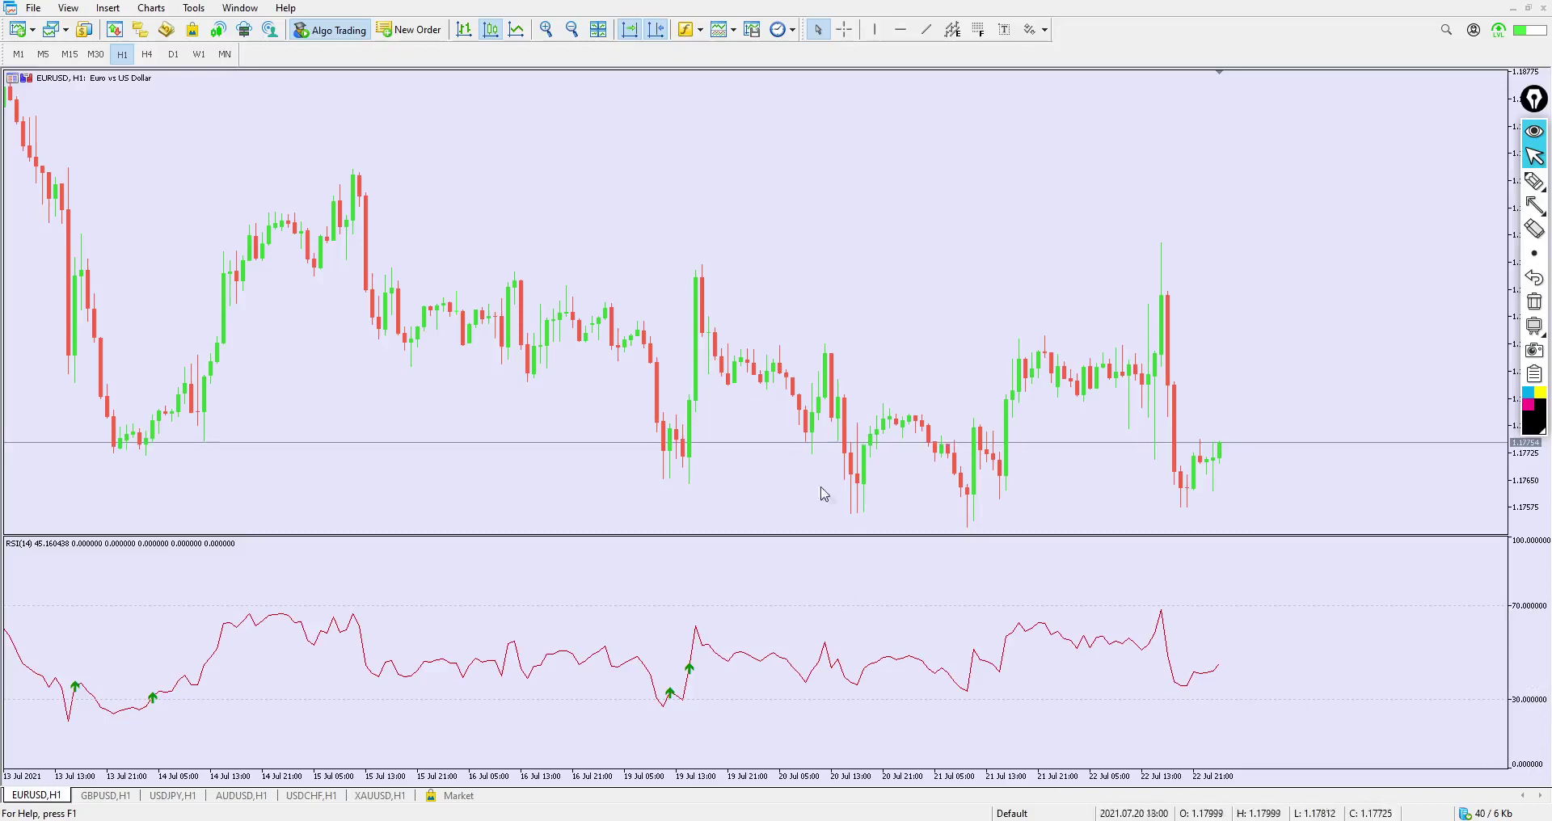
Open the RSI signal indicator's properties from the EURUSD chart's indicator list and set its level lines' color to Black.
{"action": "right_click", "coordinate": [796, 505]}
{"action": "left_click", "coordinate": [832, 377]}
{"action": "left_click", "coordinate": [463, 218]}
{"action": "left_click", "coordinate": [679, 190]}
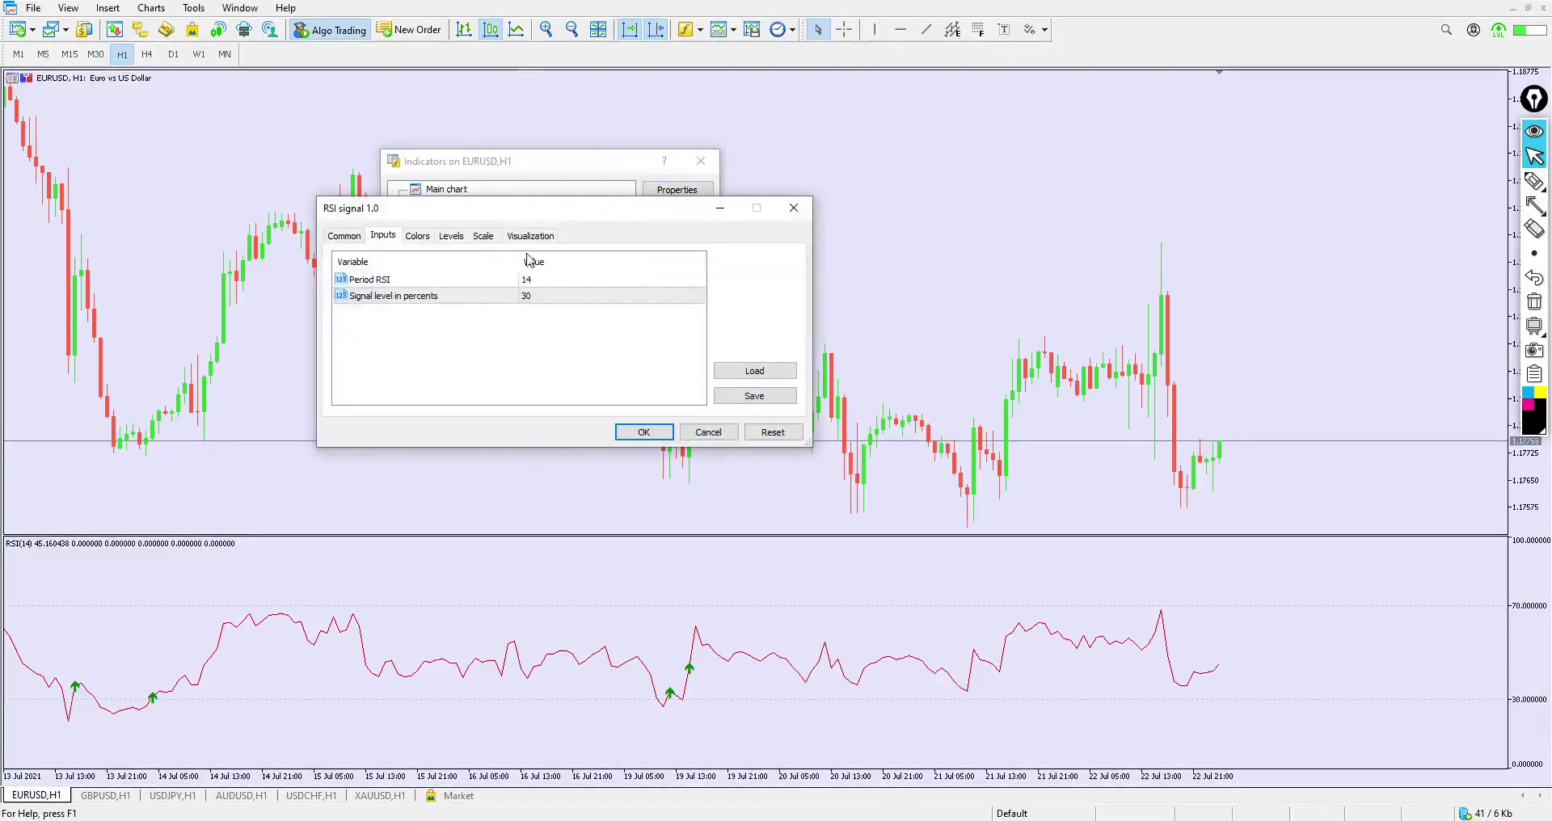
{"action": "left_click", "coordinate": [453, 236]}
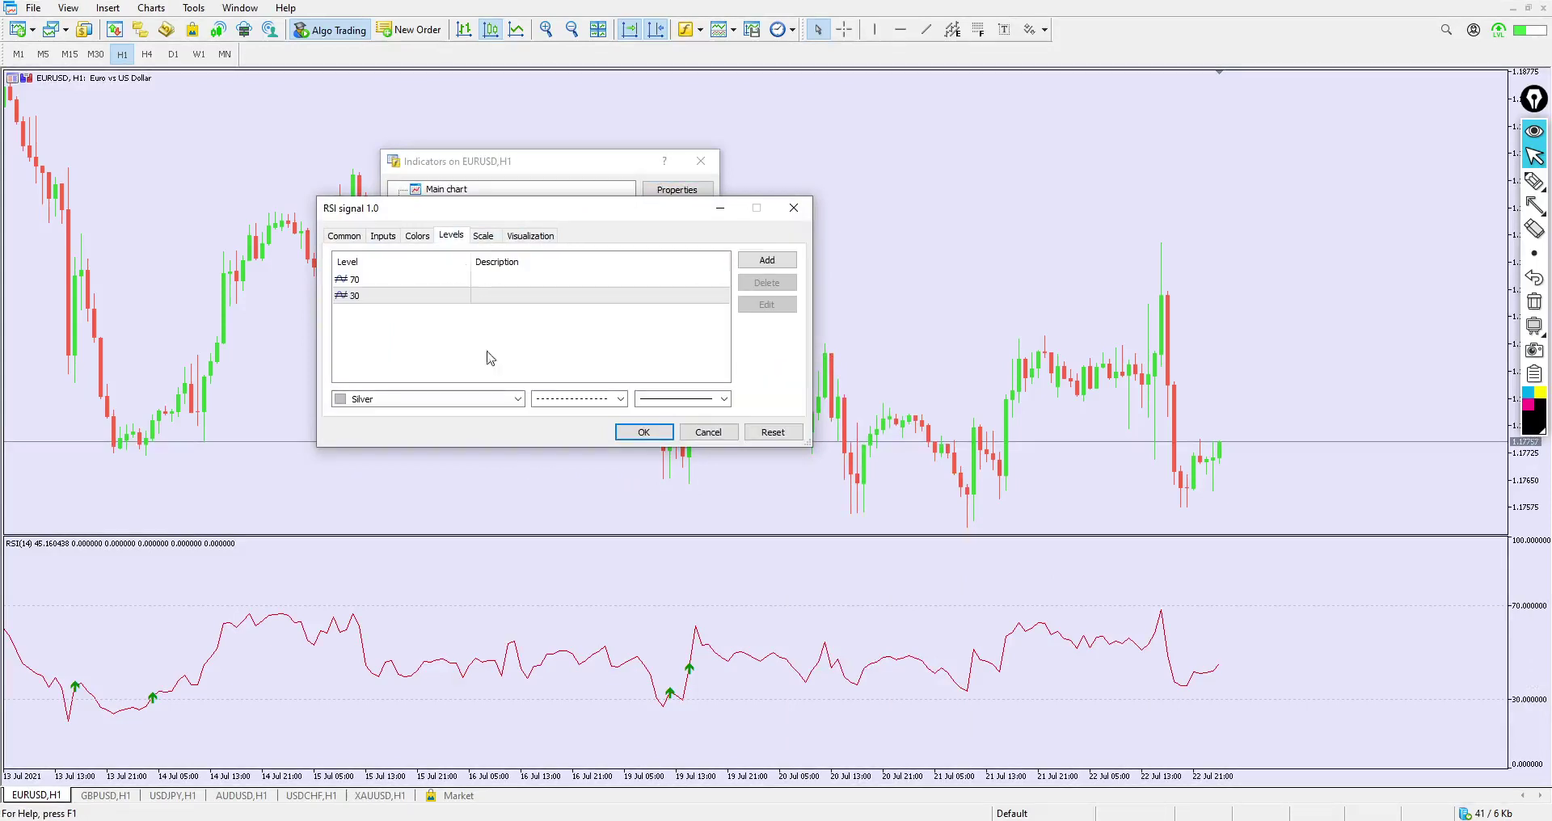
{"action": "left_click", "coordinate": [512, 401]}
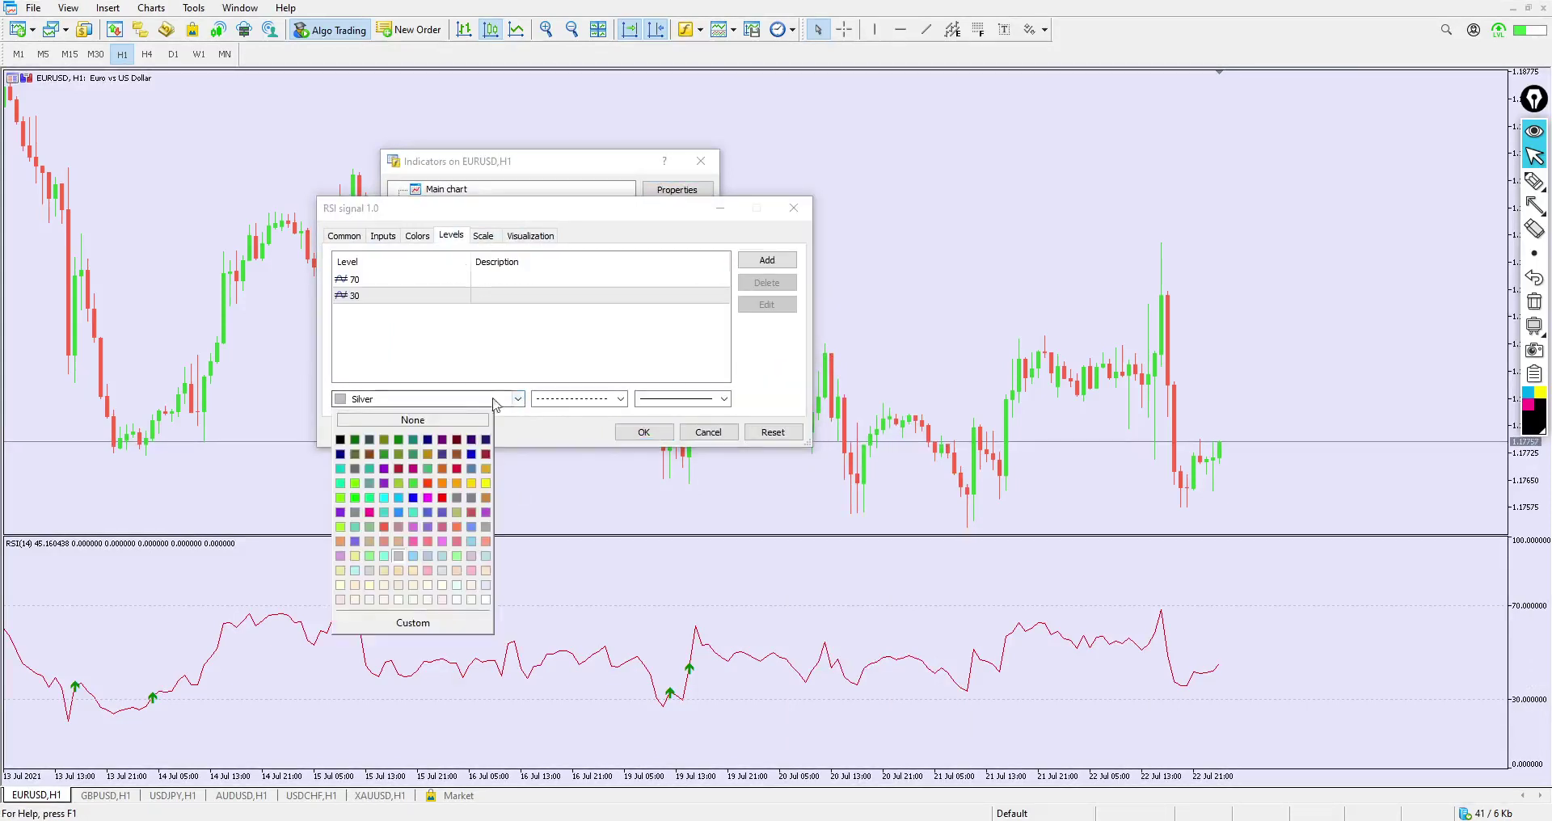
{"action": "left_click", "coordinate": [340, 440]}
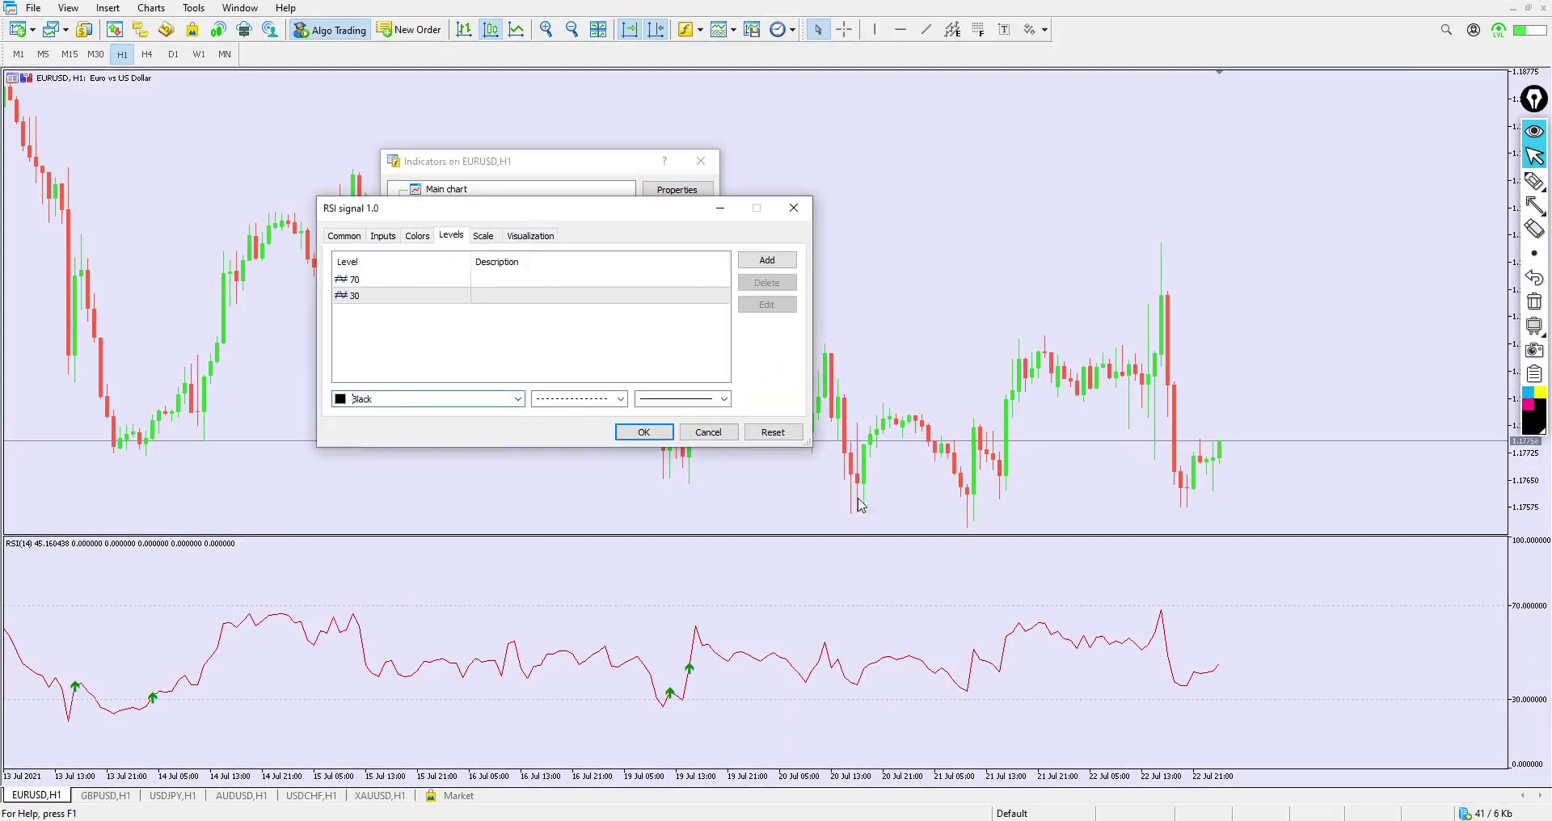
{"action": "left_click", "coordinate": [646, 432]}
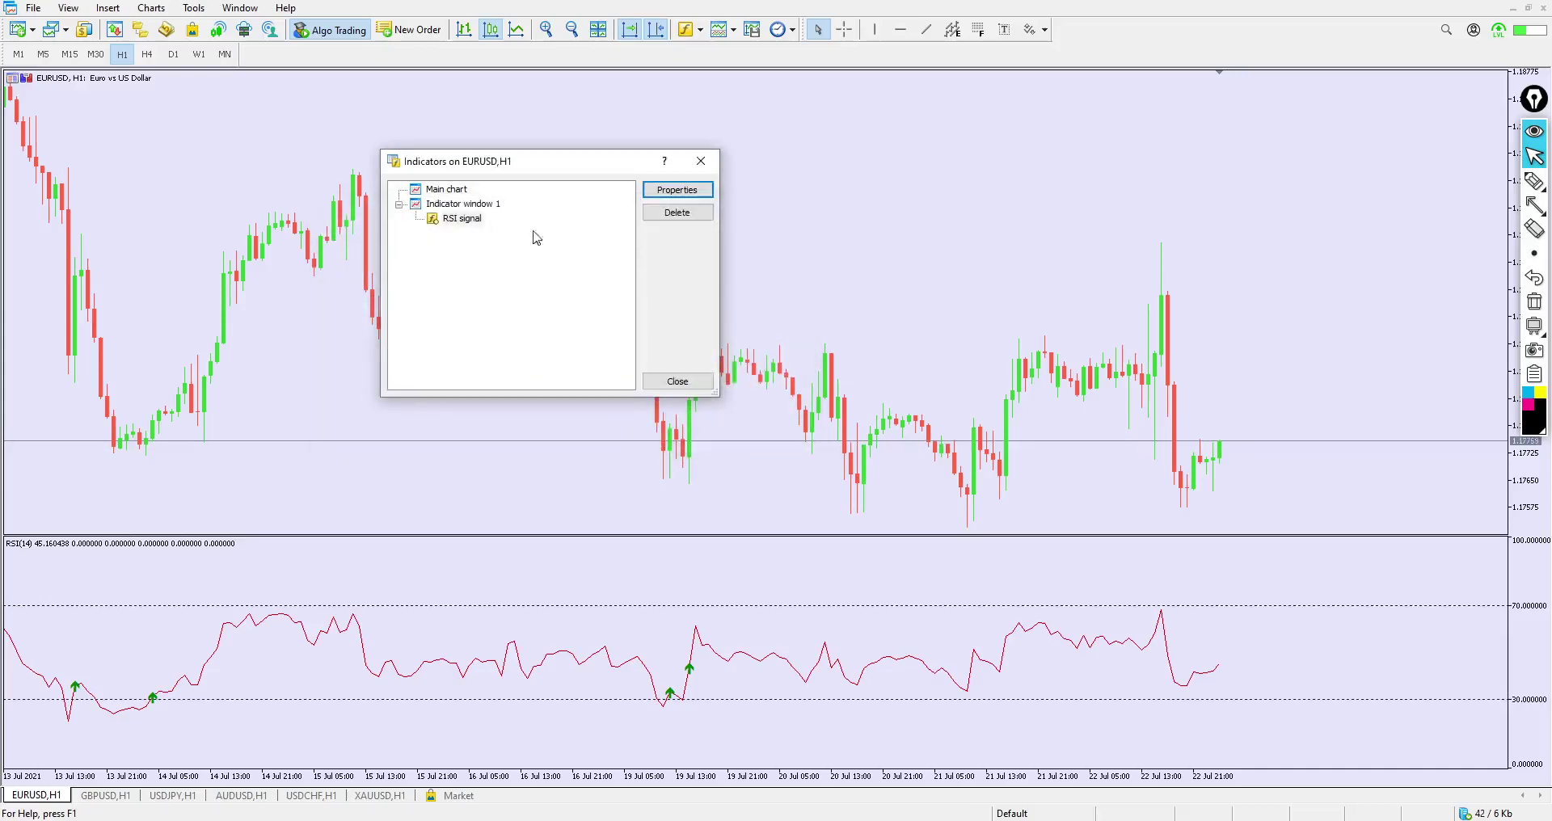
Review the RSI signal indicator's input values, levels and buffer colors, and close the indicator list.
{"action": "left_click", "coordinate": [682, 192]}
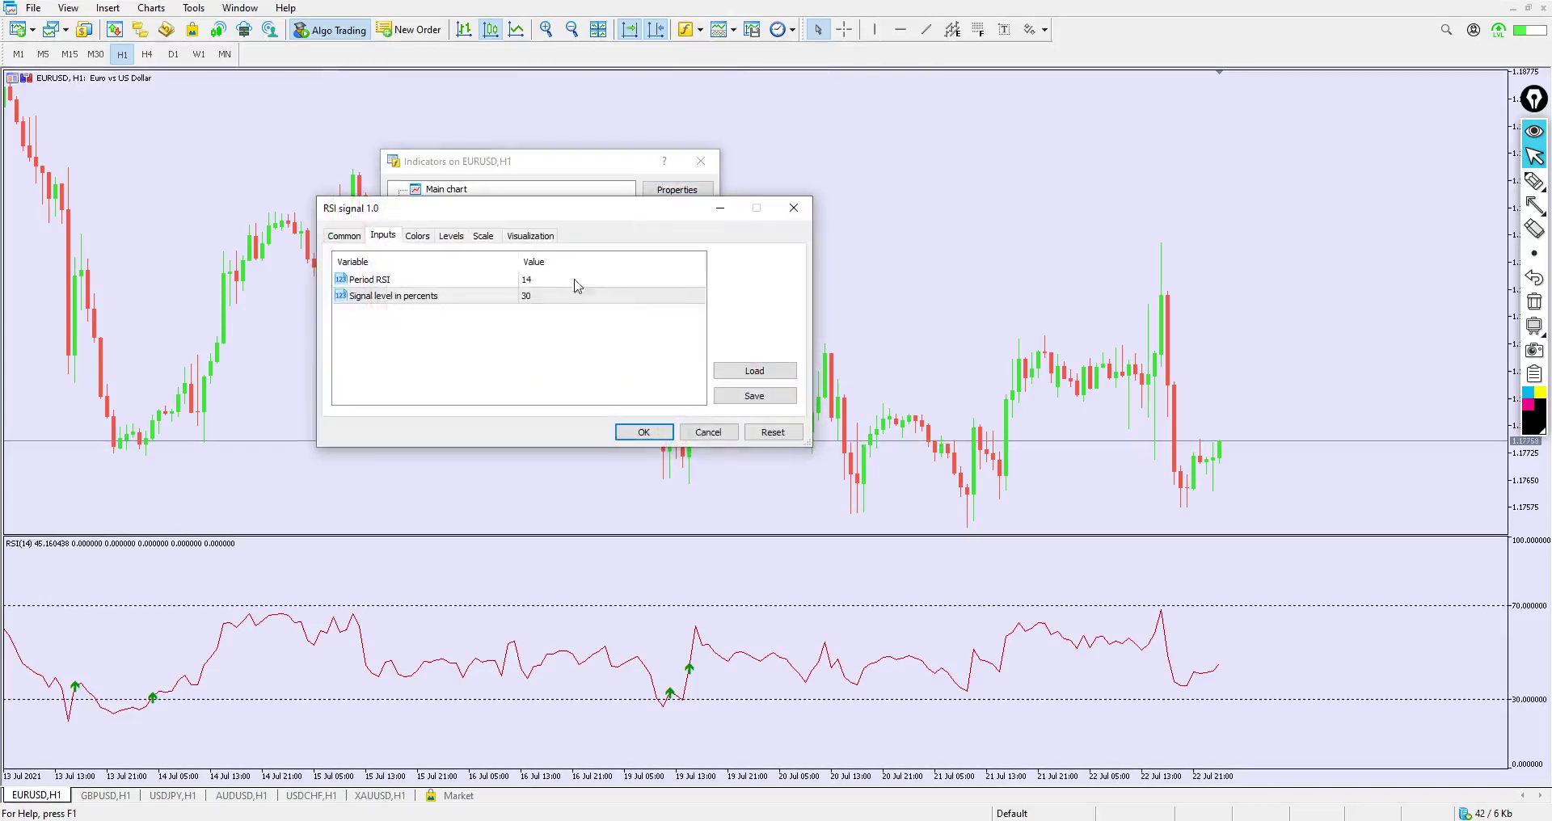
{"action": "left_click", "coordinate": [458, 281]}
{"action": "left_click", "coordinate": [454, 239]}
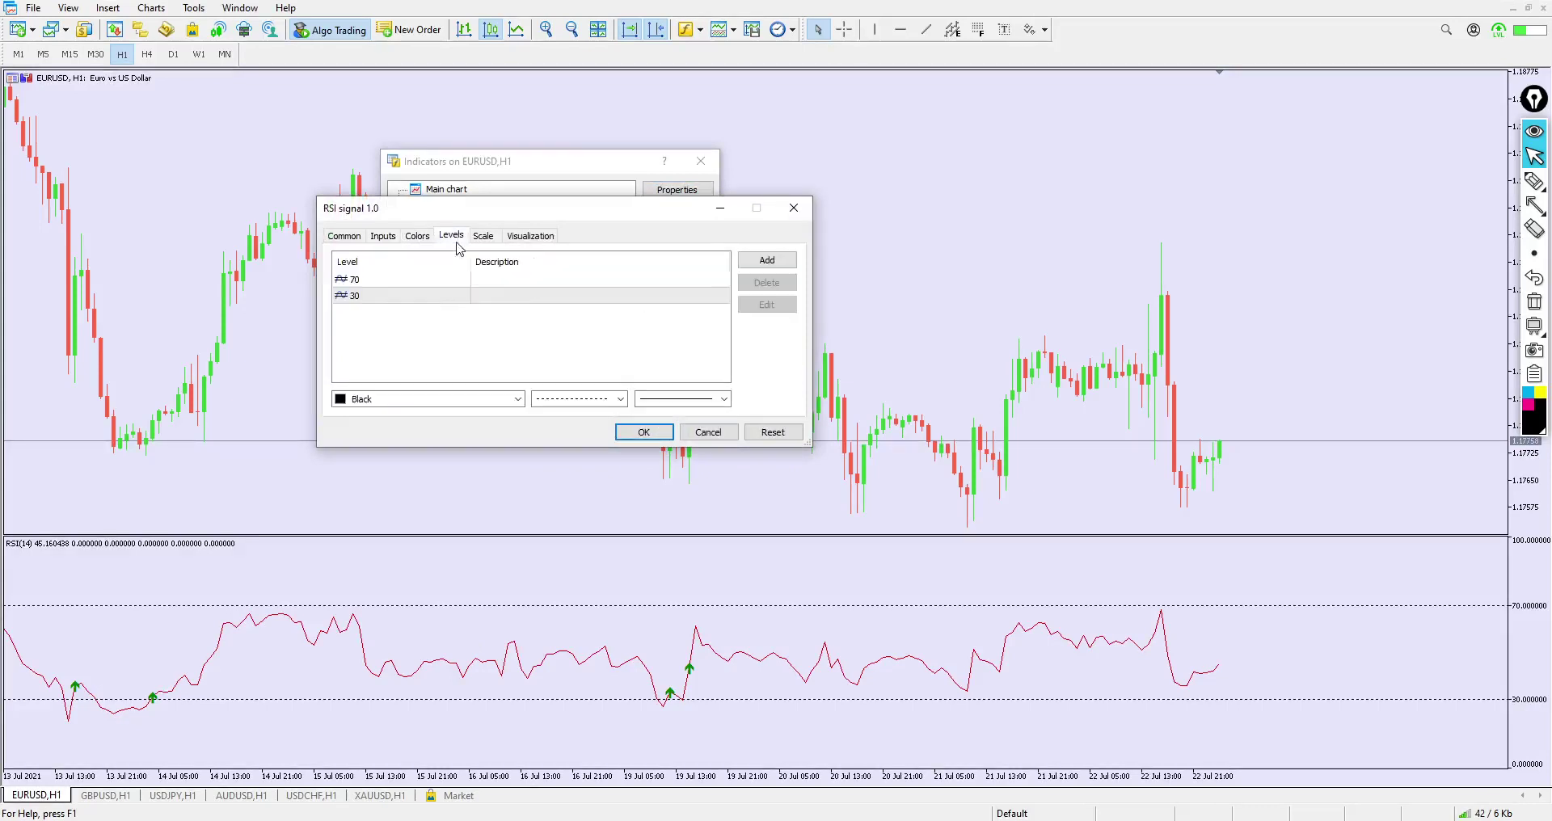
{"action": "left_click", "coordinate": [416, 239]}
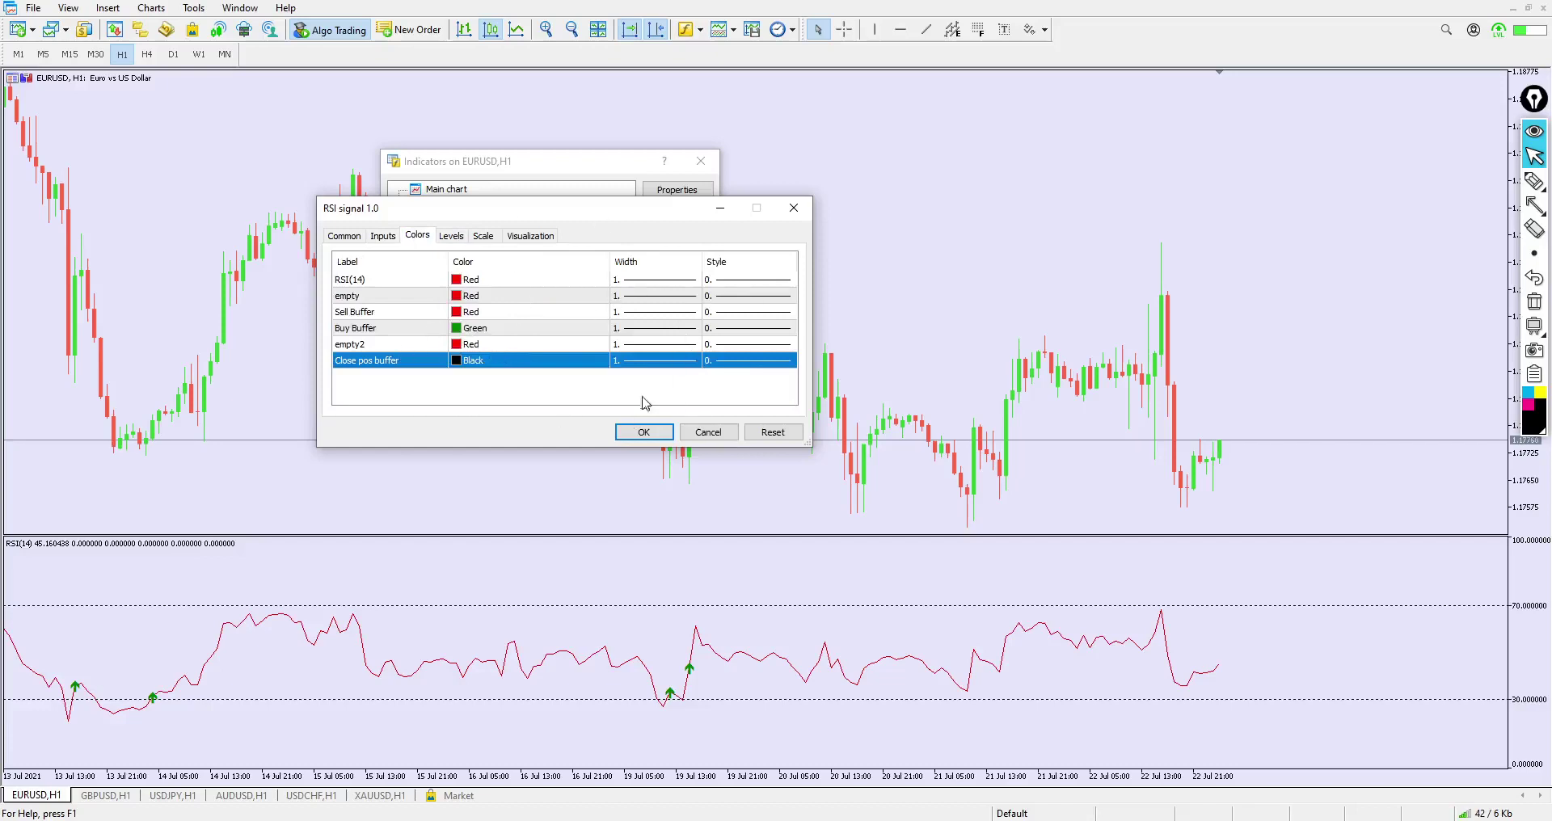
{"action": "left_click", "coordinate": [645, 433]}
{"action": "left_click", "coordinate": [692, 378]}
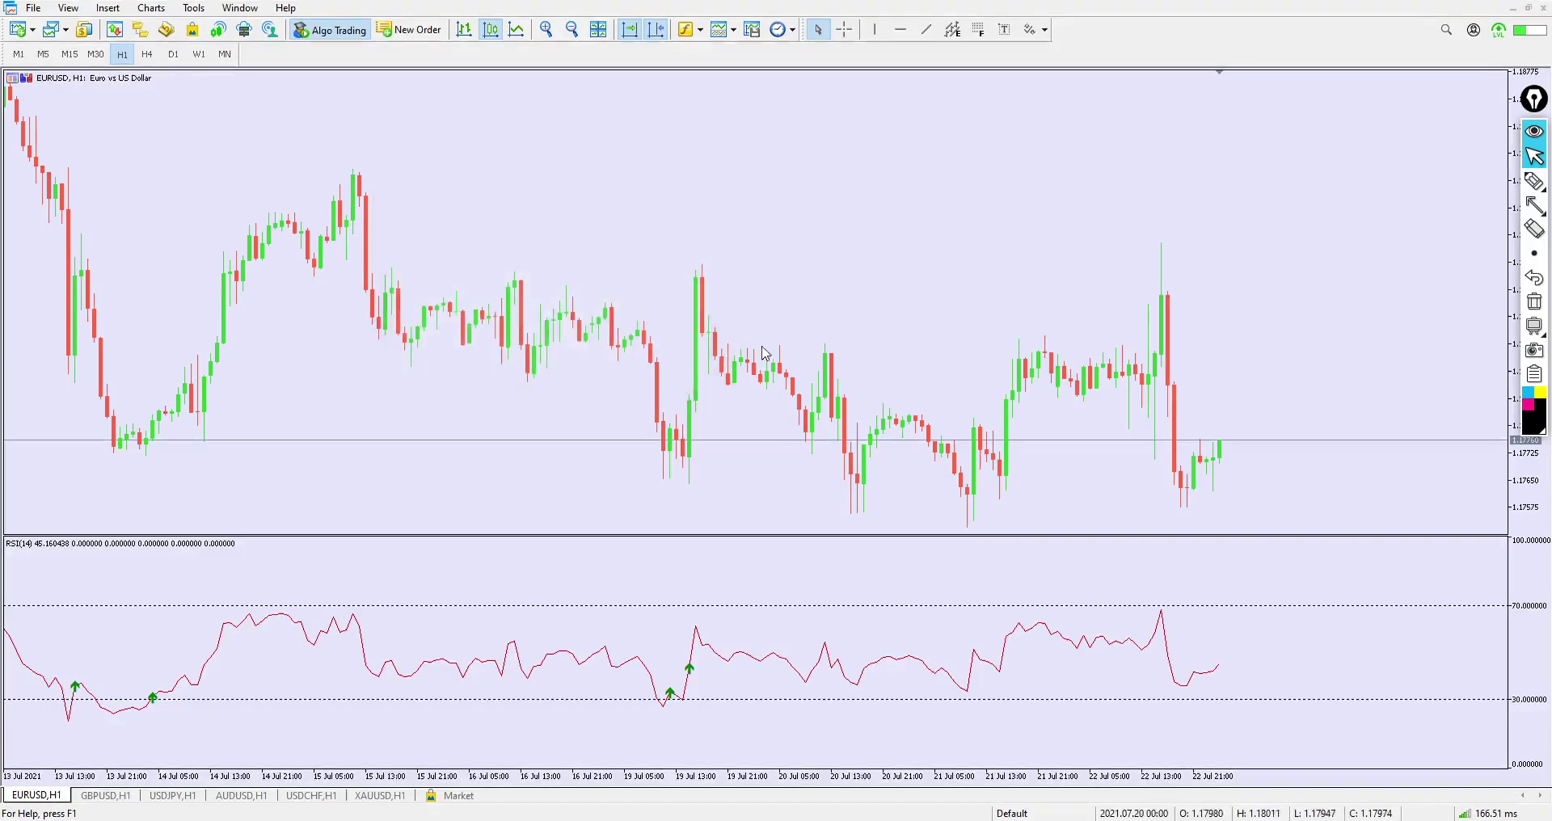
Turn off auto-scroll for the EURUSD H1 chart and shift the chart through its recent history.
{"action": "mouse_move", "coordinate": [633, 403]}
{"action": "left_mouse_down"}
{"action": "mouse_move", "coordinate": [718, 396]}
{"action": "mouse_move", "coordinate": [544, 402]}
{"action": "mouse_move", "coordinate": [639, 400]}
{"action": "left_mouse_up"}
{"action": "left_click", "coordinate": [636, 34]}
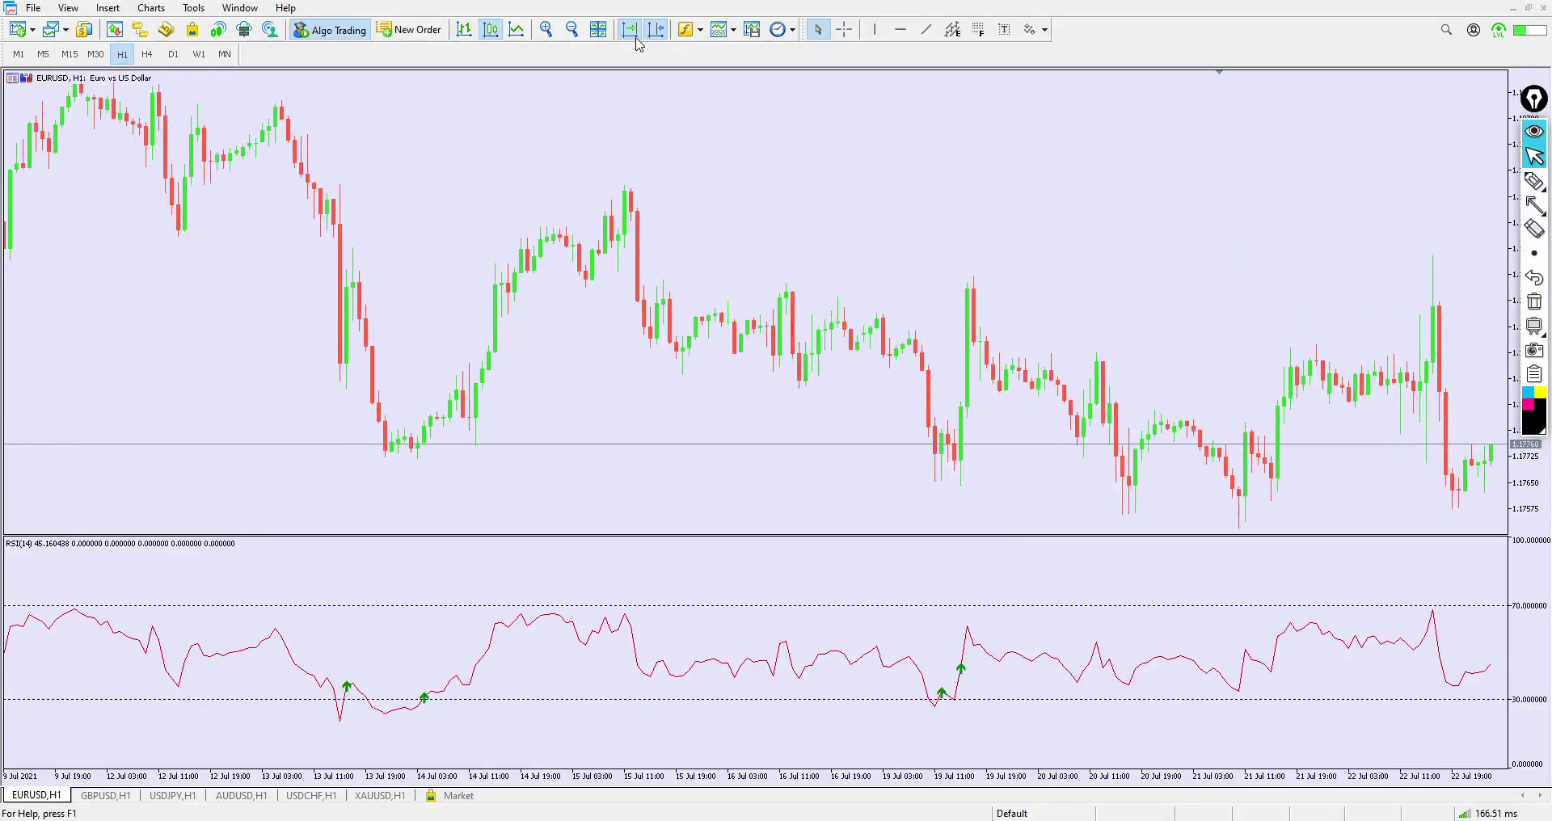
{"action": "left_click_drag", "start_coordinate": [784, 293], "coordinate": [550, 341]}
Draw an annotation arrow pointing at the H1 timeframe, and clear it from the screen.
{"action": "key", "text": "a"}
{"action": "left_click_drag", "start_coordinate": [223, 306], "coordinate": [123, 58]}
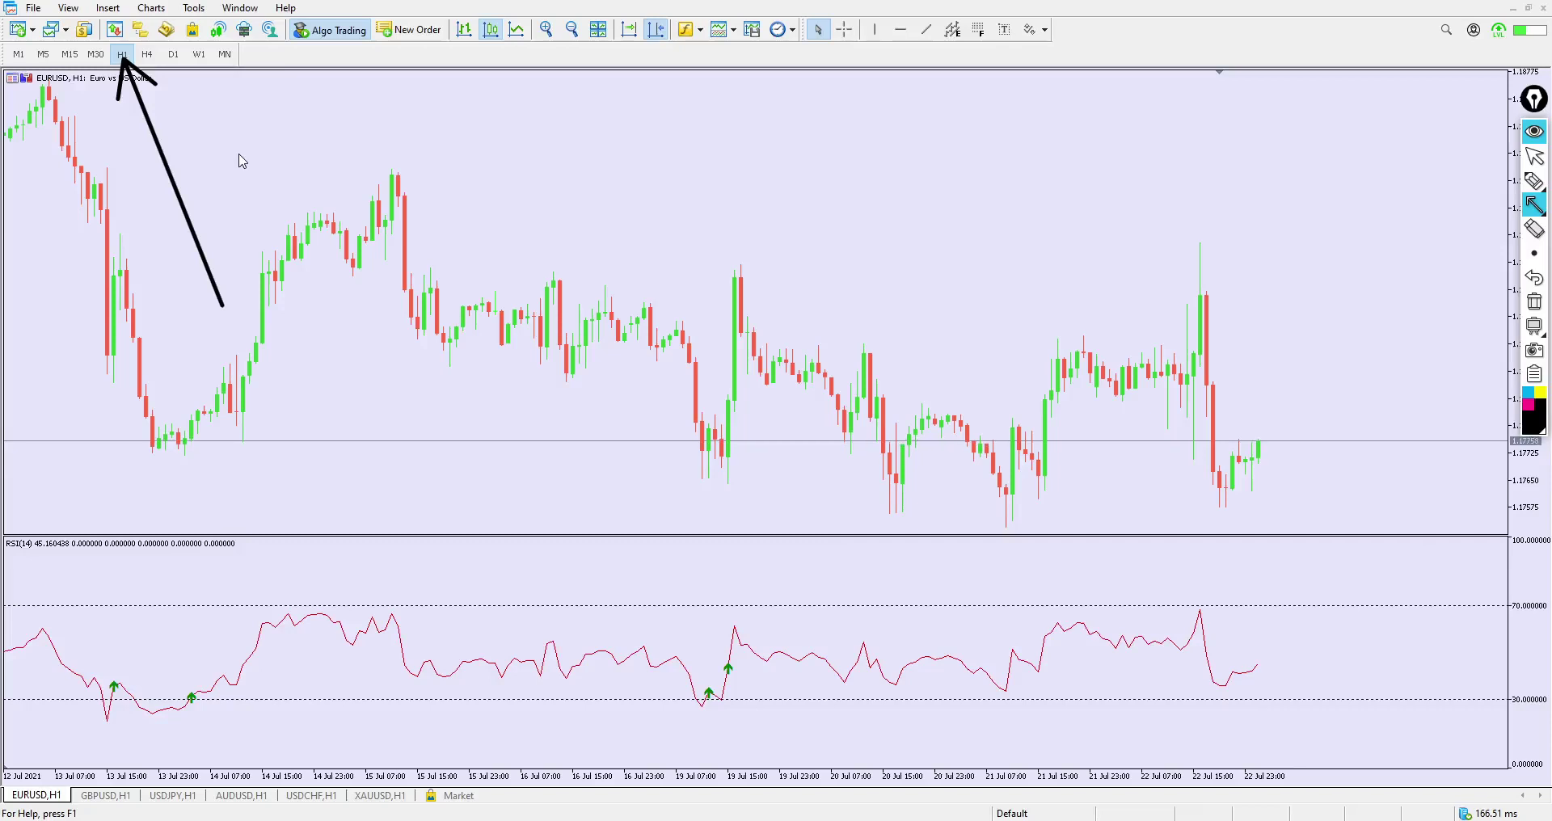
{"action": "left_click", "coordinate": [1535, 301]}
{"action": "left_click", "coordinate": [1535, 155]}
Examine the RSI buy and sell arrows against past EURUSD price moves, and return to the latest candles.
{"action": "scroll", "coordinate": [715, 306], "scroll_direction": "up", "scroll_amount": 10}
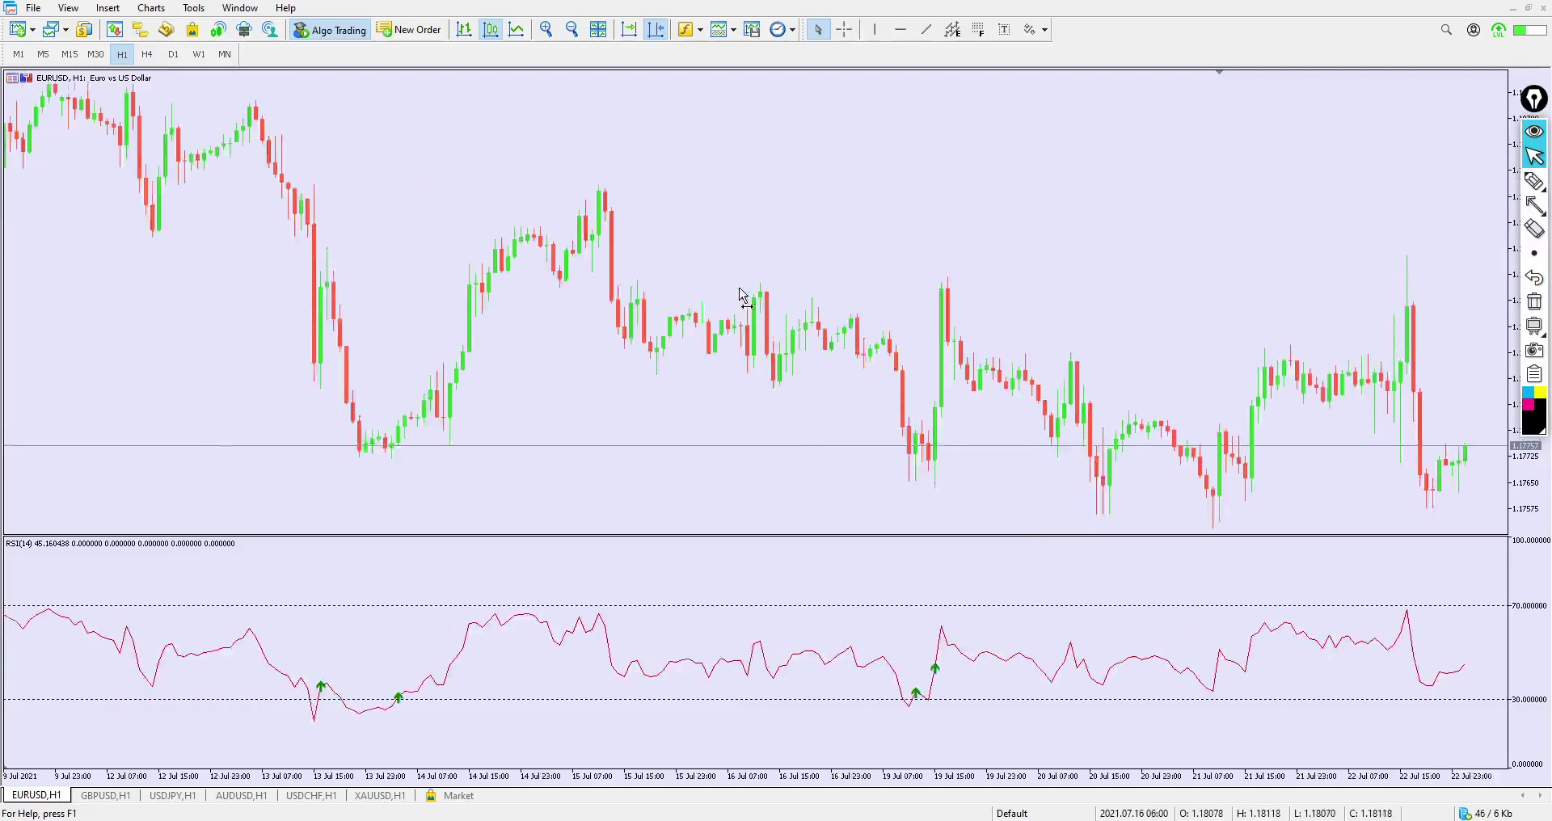
{"action": "scroll", "coordinate": [551, 317], "scroll_direction": "up", "scroll_amount": 10}
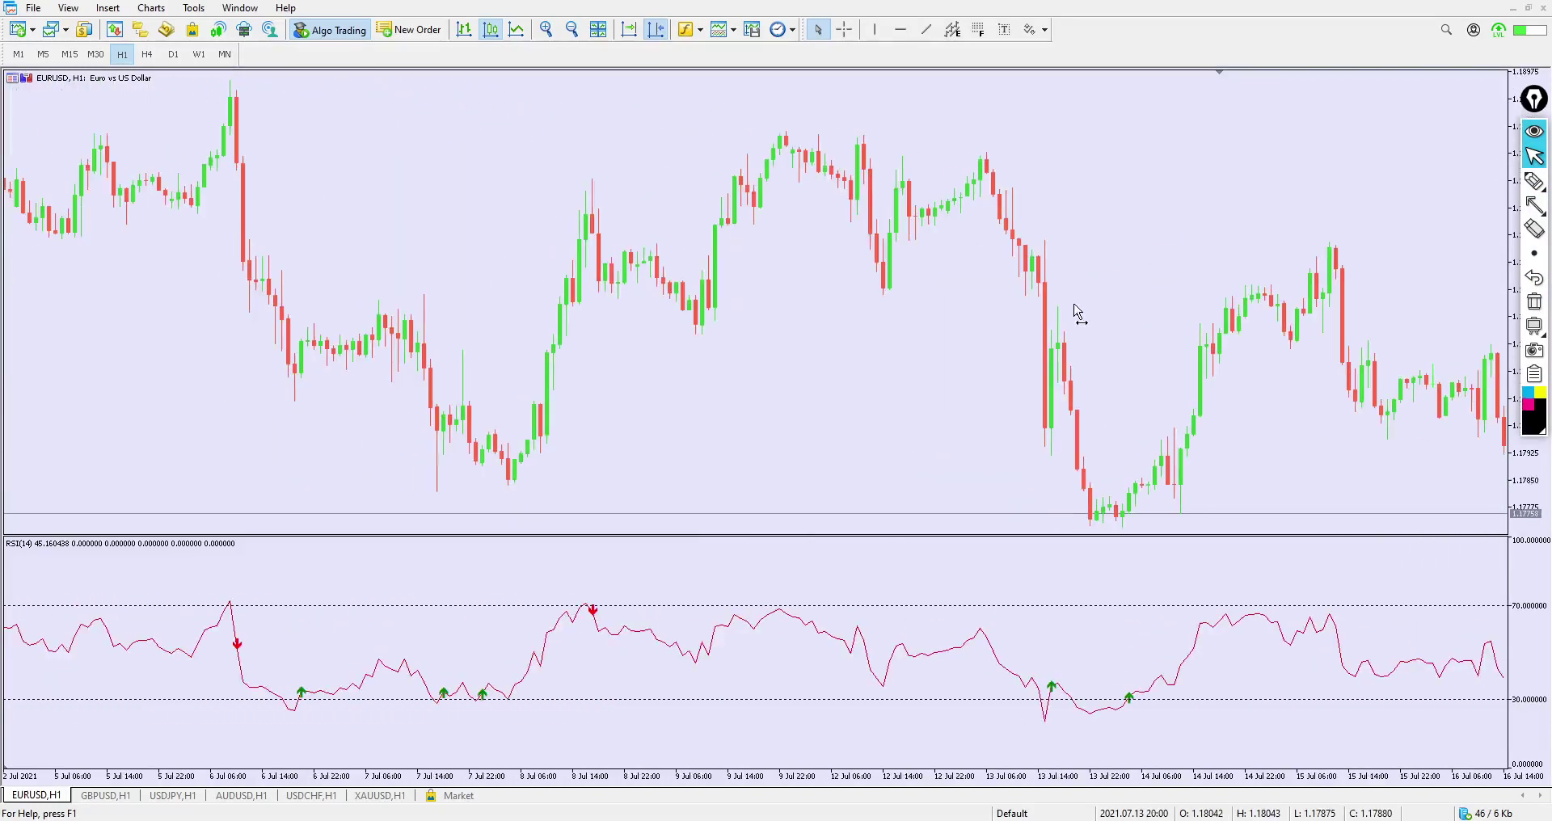
{"action": "scroll", "coordinate": [1079, 314], "scroll_direction": "up", "scroll_amount": 10}
{"action": "scroll", "coordinate": [1164, 417], "scroll_direction": "down", "scroll_amount": 12}
{"action": "scroll", "coordinate": [740, 360], "scroll_direction": "up", "scroll_amount": 10}
{"action": "scroll", "coordinate": [1075, 405], "scroll_direction": "down", "scroll_amount": 5}
{"action": "left_click_drag", "start_coordinate": [1104, 386], "coordinate": [405, 383]}
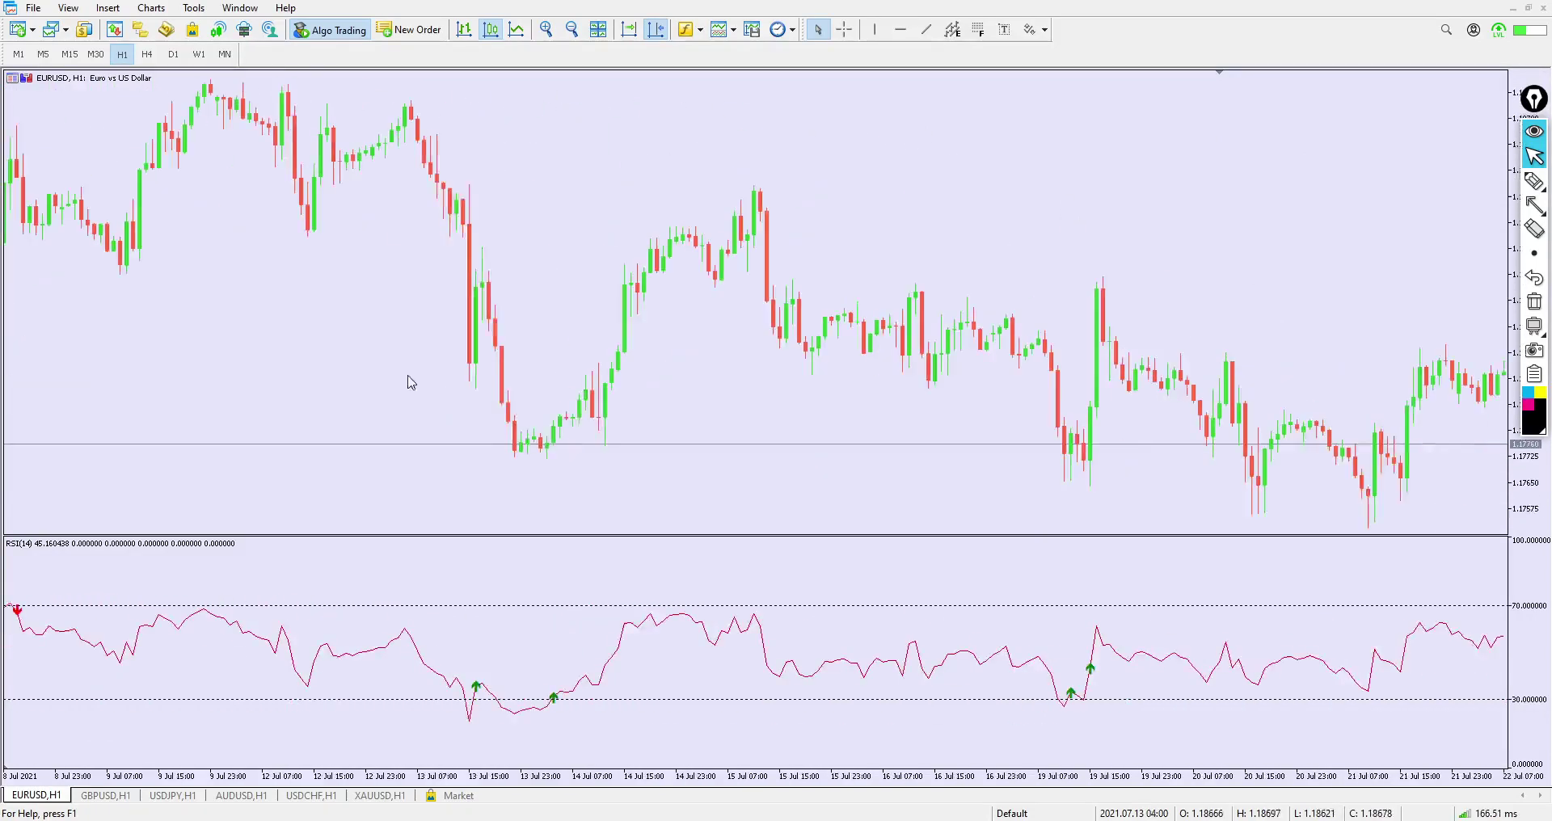
{"action": "key", "text": "End"}
Circle the RSI scale's 30 and 70 levels with the annotation pen, and clear the markings.
{"action": "left_click", "coordinate": [1530, 190]}
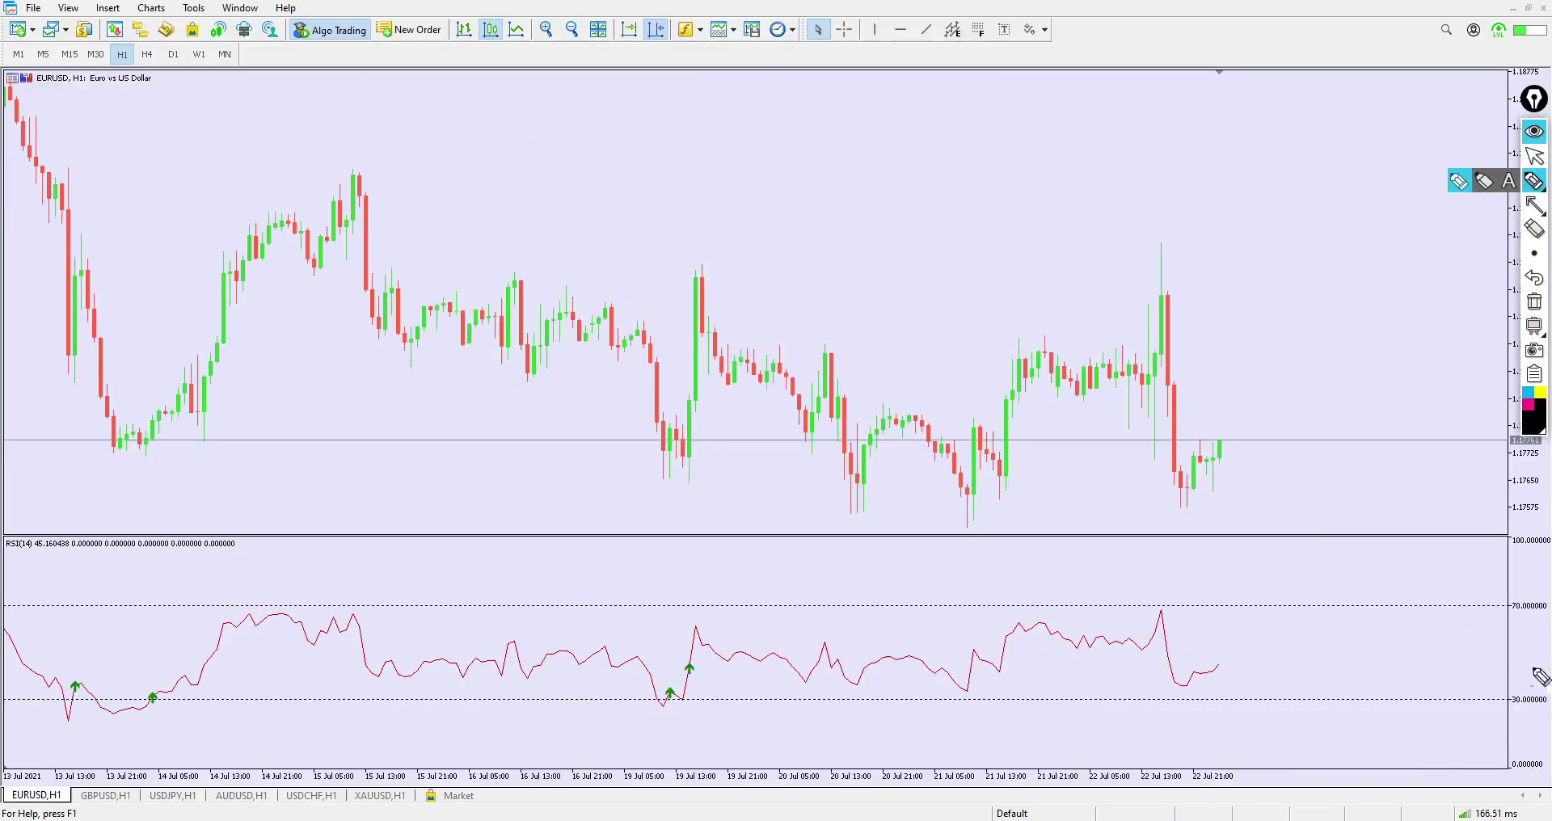
{"action": "mouse_move", "coordinate": [1502, 683]}
{"action": "left_mouse_down"}
{"action": "mouse_move", "coordinate": [1516, 714]}
{"action": "mouse_move", "coordinate": [1541, 712]}
{"action": "mouse_move", "coordinate": [1498, 694]}
{"action": "left_mouse_up"}
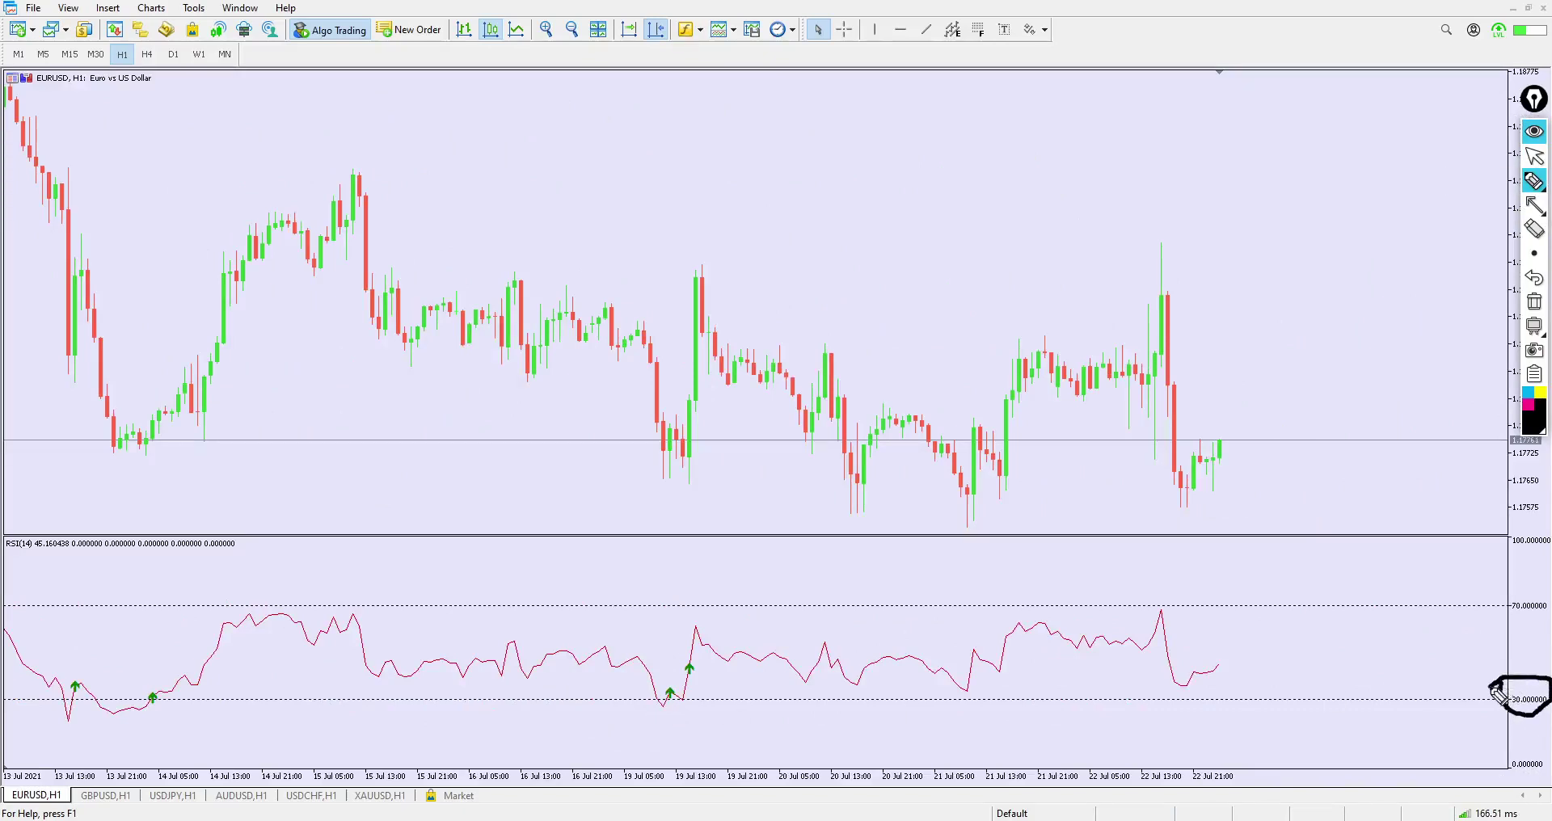
{"action": "mouse_move", "coordinate": [1540, 578]}
{"action": "left_mouse_down"}
{"action": "mouse_move", "coordinate": [1496, 623]}
{"action": "mouse_move", "coordinate": [1548, 602]}
{"action": "mouse_move", "coordinate": [1524, 596]}
{"action": "left_mouse_up"}
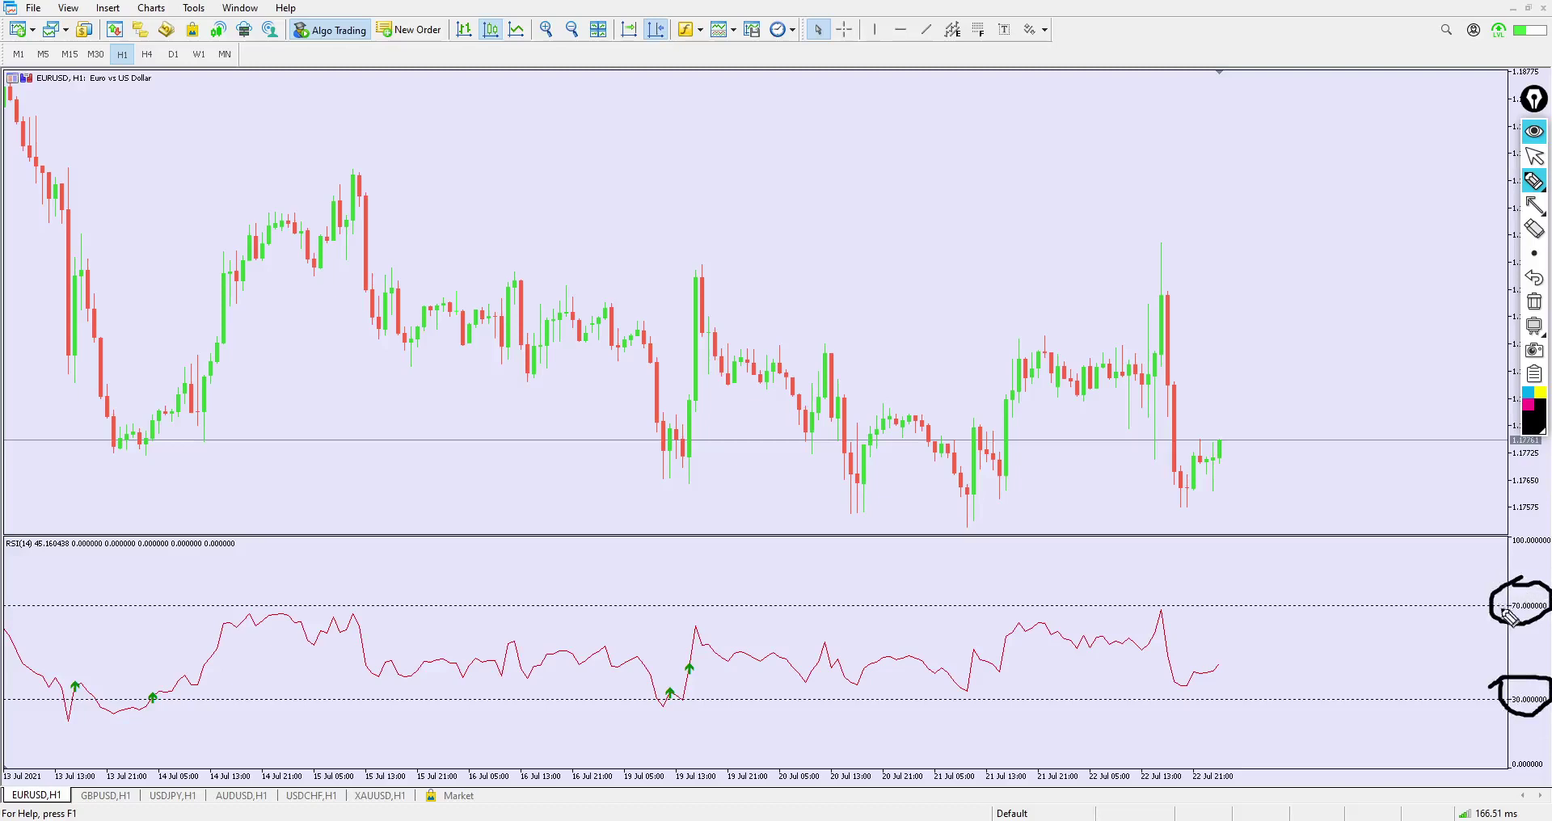
{"action": "left_click", "coordinate": [1535, 302]}
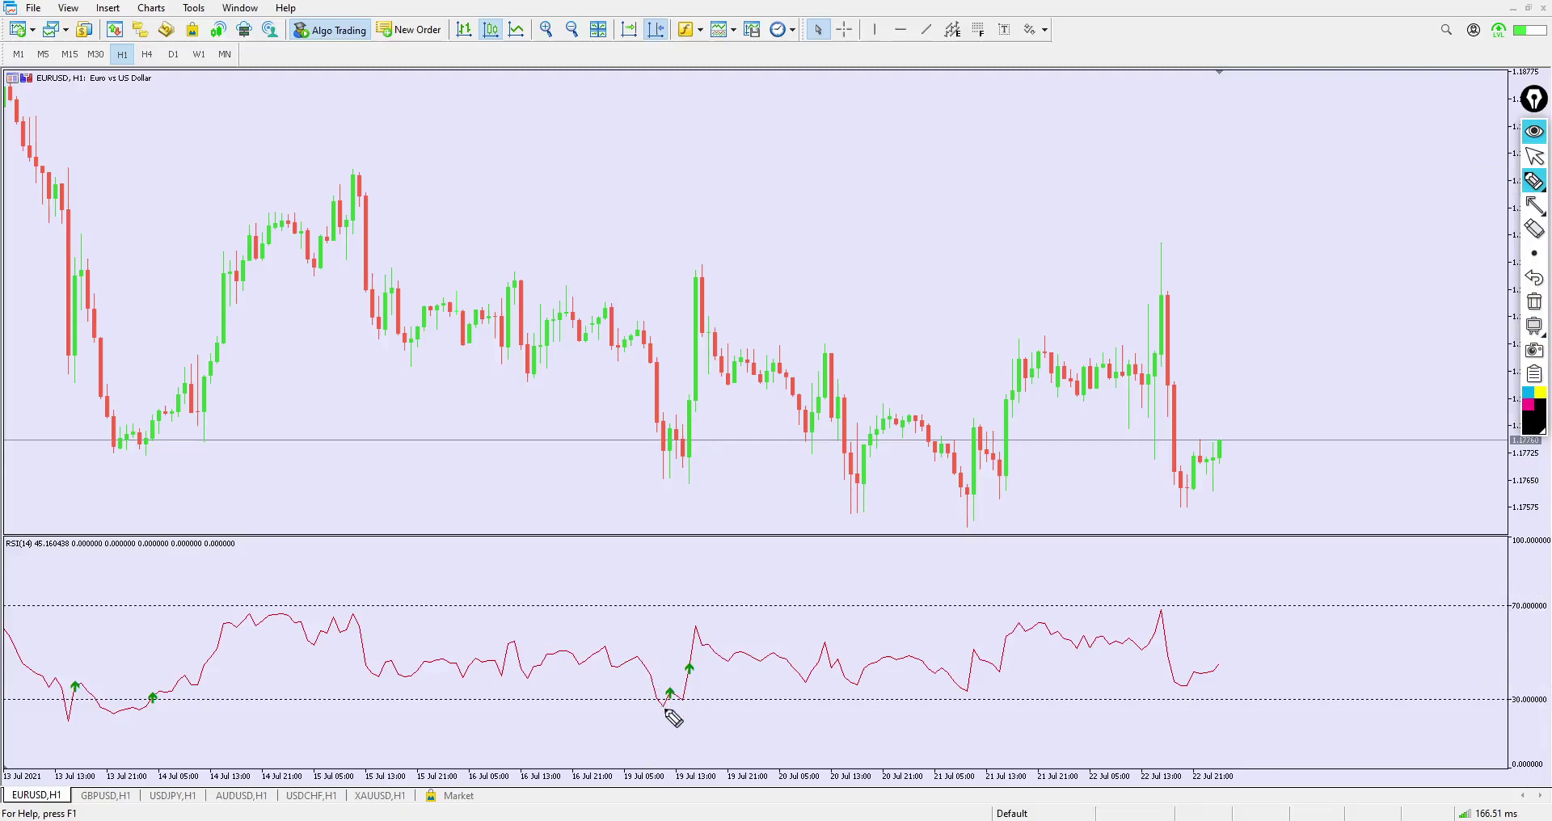
Circle the first 19 July green buy arrow near the RSI 30 level with the annotation pen, and clear the marking.
{"action": "mouse_move", "coordinate": [672, 693]}
{"action": "left_mouse_down"}
{"action": "mouse_move", "coordinate": [679, 679]}
{"action": "mouse_move", "coordinate": [658, 692]}
{"action": "mouse_move", "coordinate": [679, 711]}
{"action": "mouse_move", "coordinate": [663, 673]}
{"action": "left_mouse_up"}
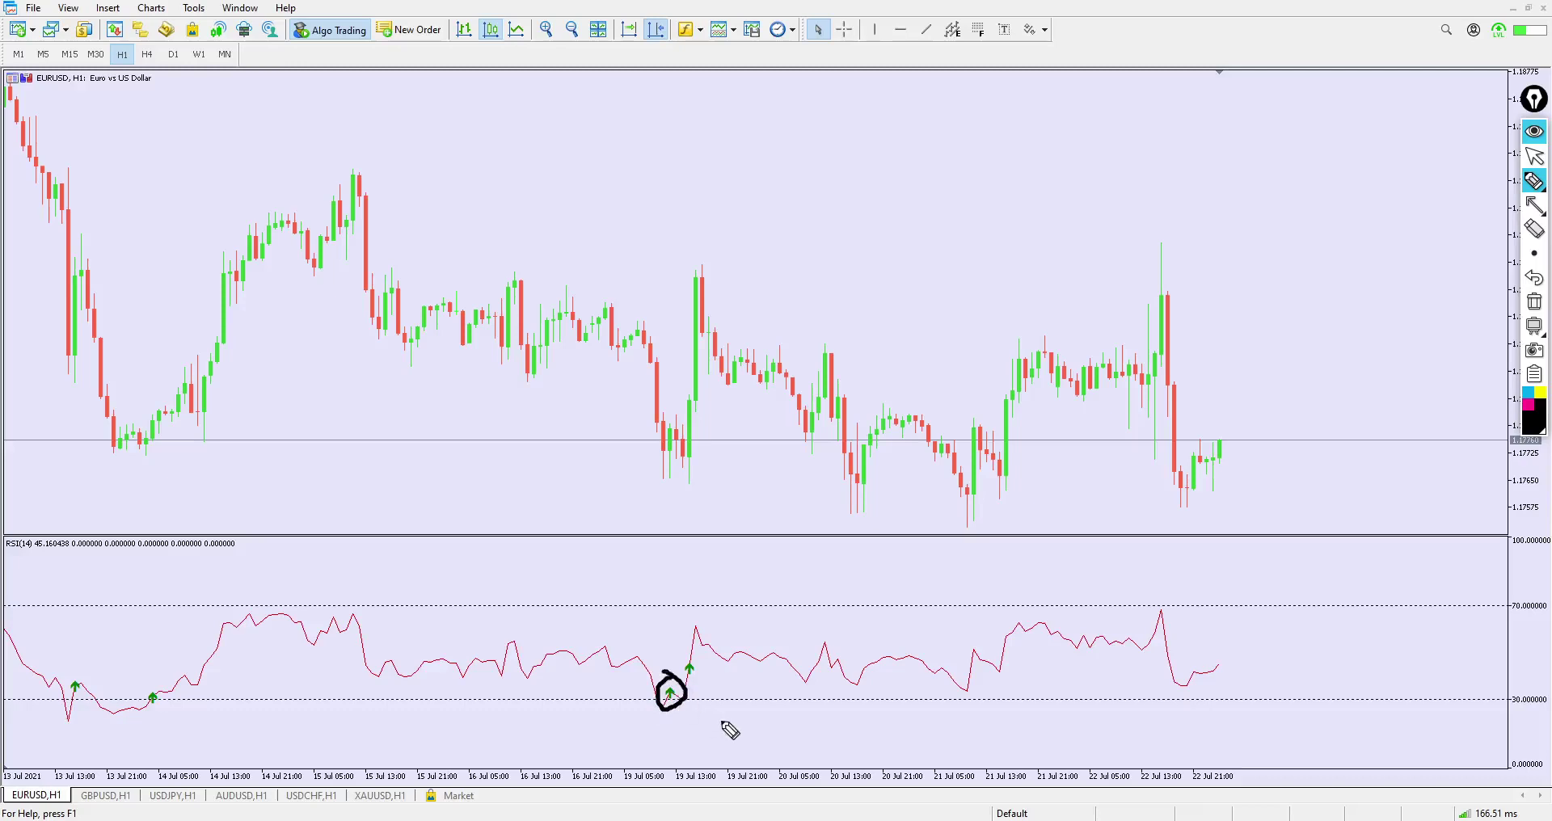
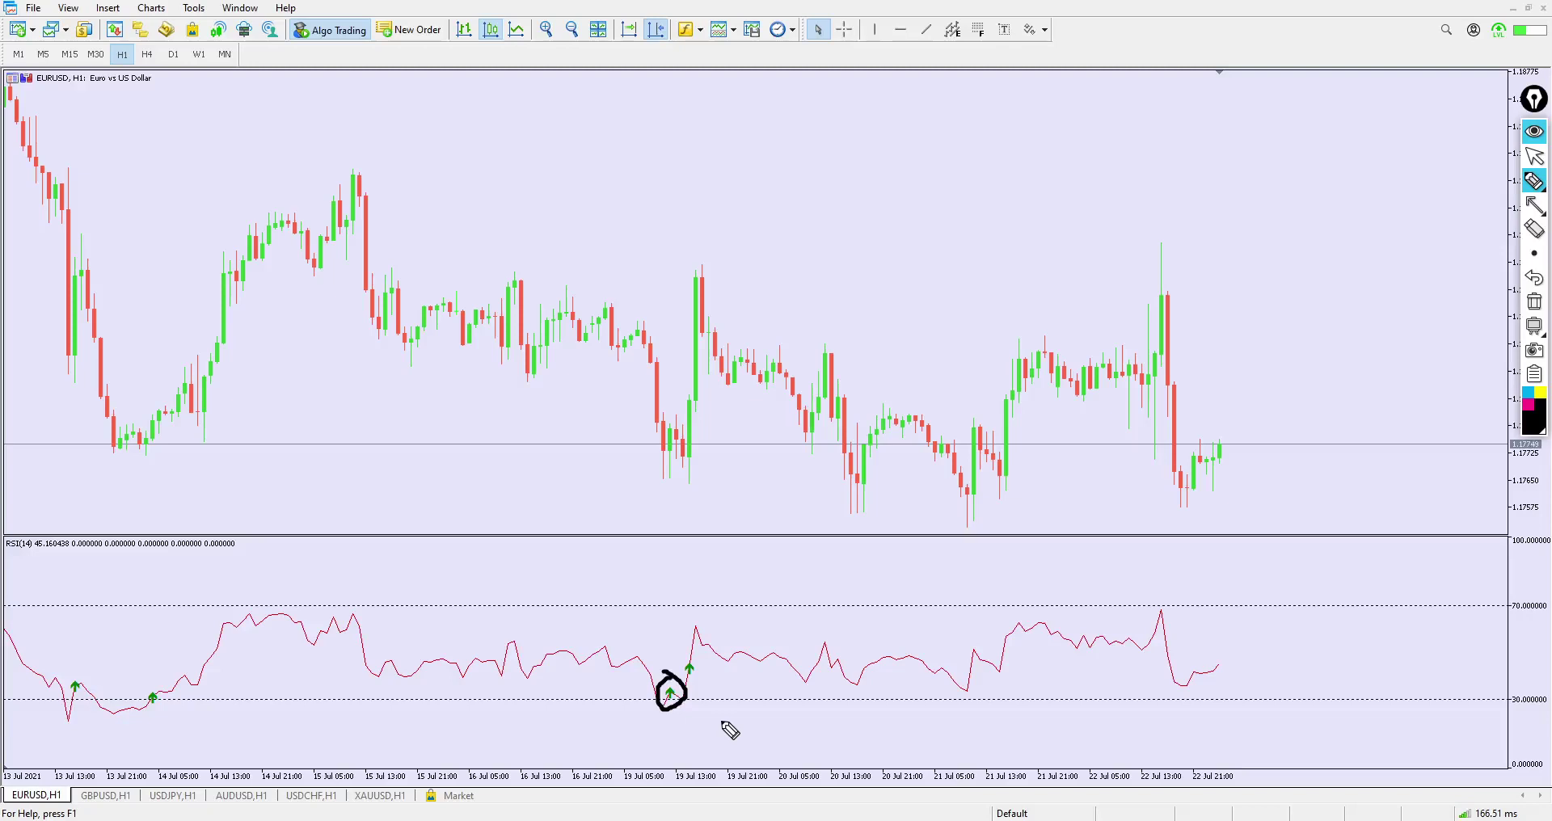
{"action": "left_click", "coordinate": [1535, 155]}
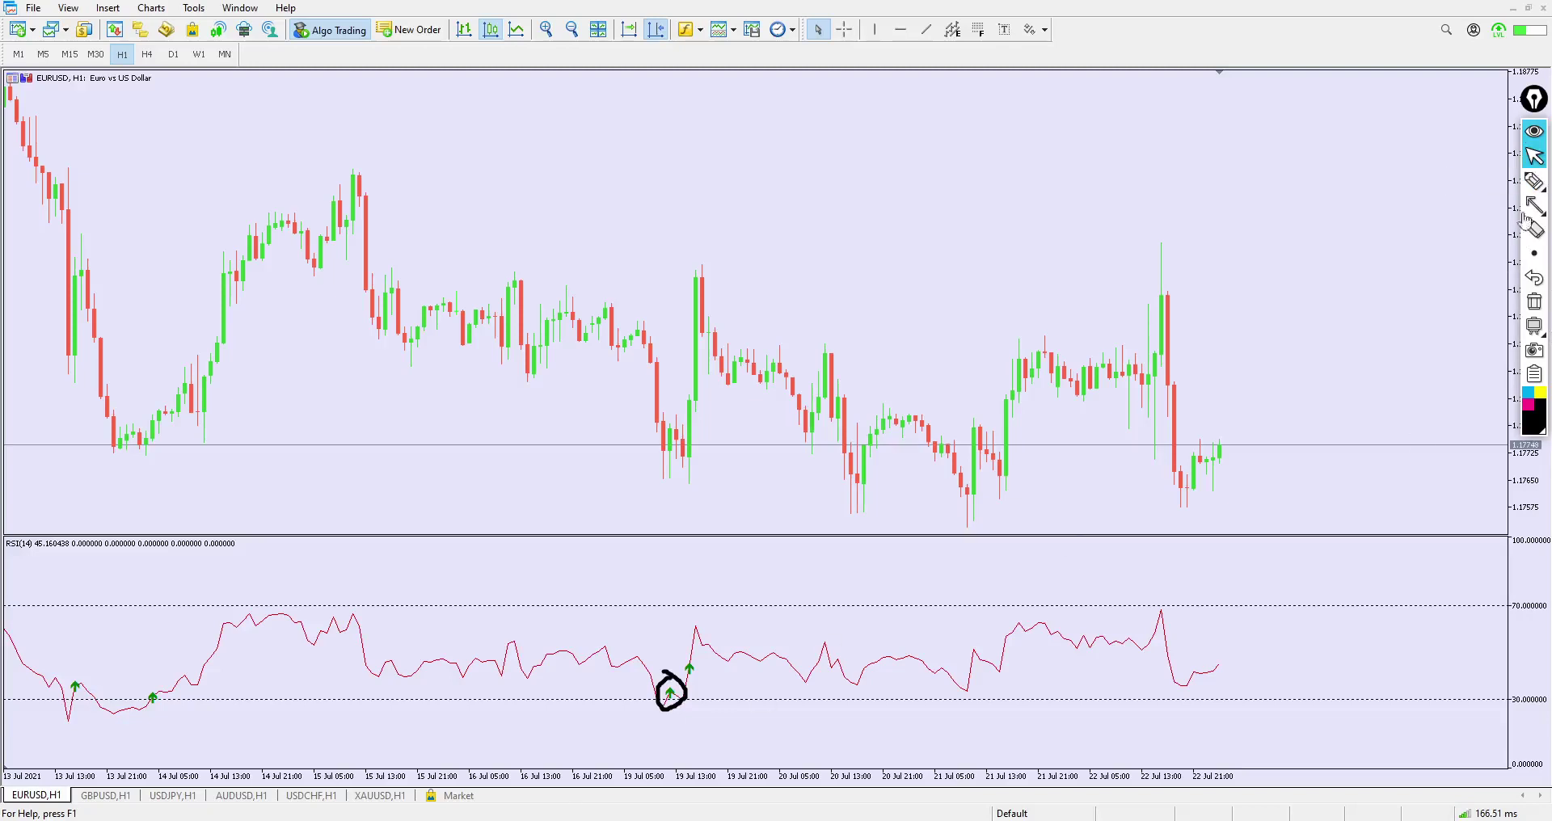
{"action": "left_click", "coordinate": [1534, 301]}
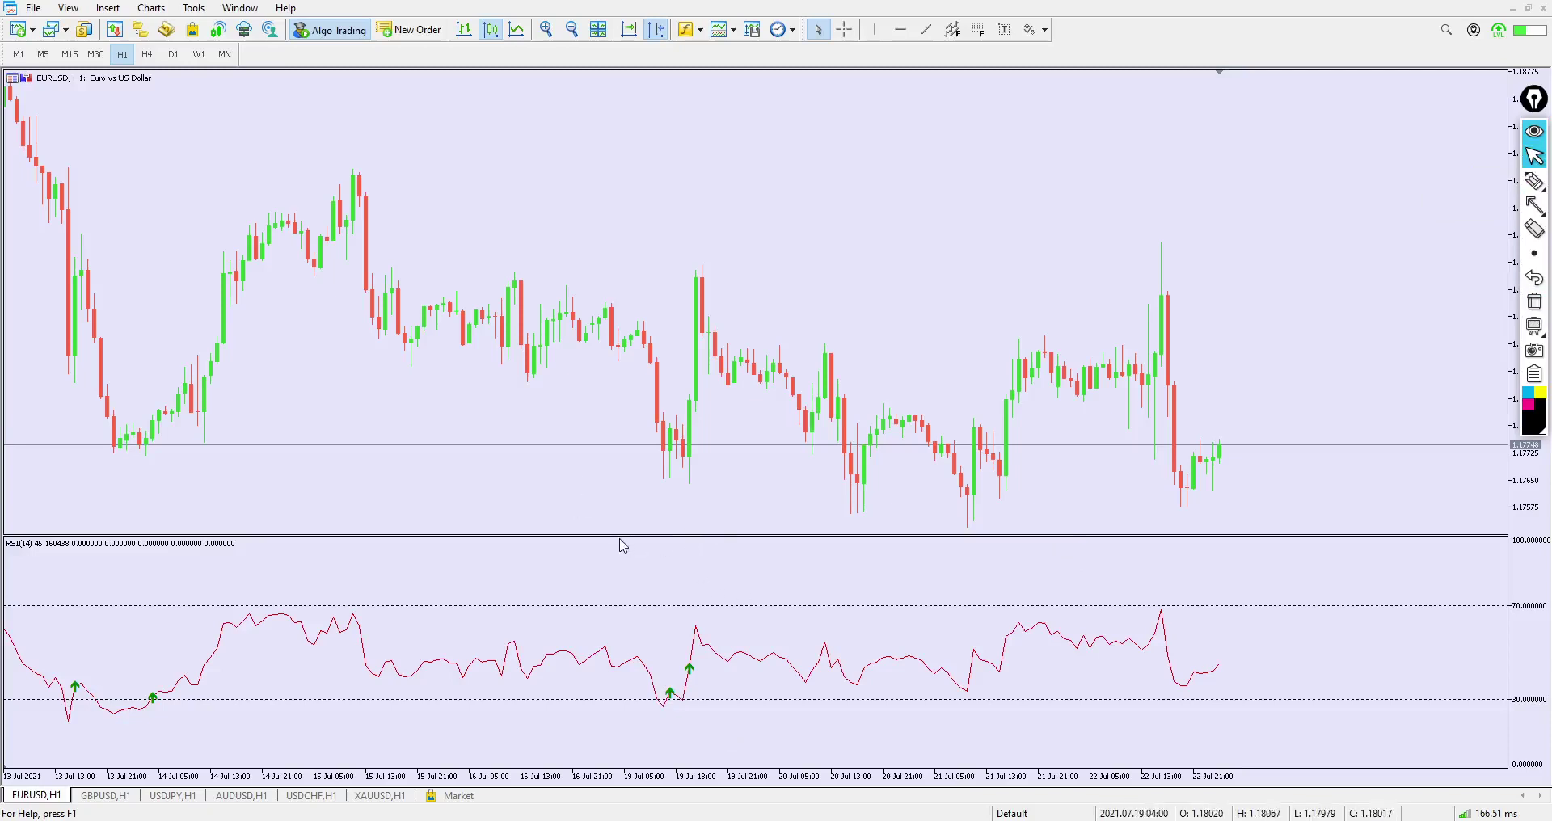
Circle the two green buy arrows of 13 and 14 July on the RSI line, and clear the markings.
{"action": "left_click_drag", "start_coordinate": [668, 442], "coordinate": [1092, 437]}
{"action": "left_click_drag", "start_coordinate": [772, 438], "coordinate": [834, 433]}
{"action": "left_click", "coordinate": [1534, 181]}
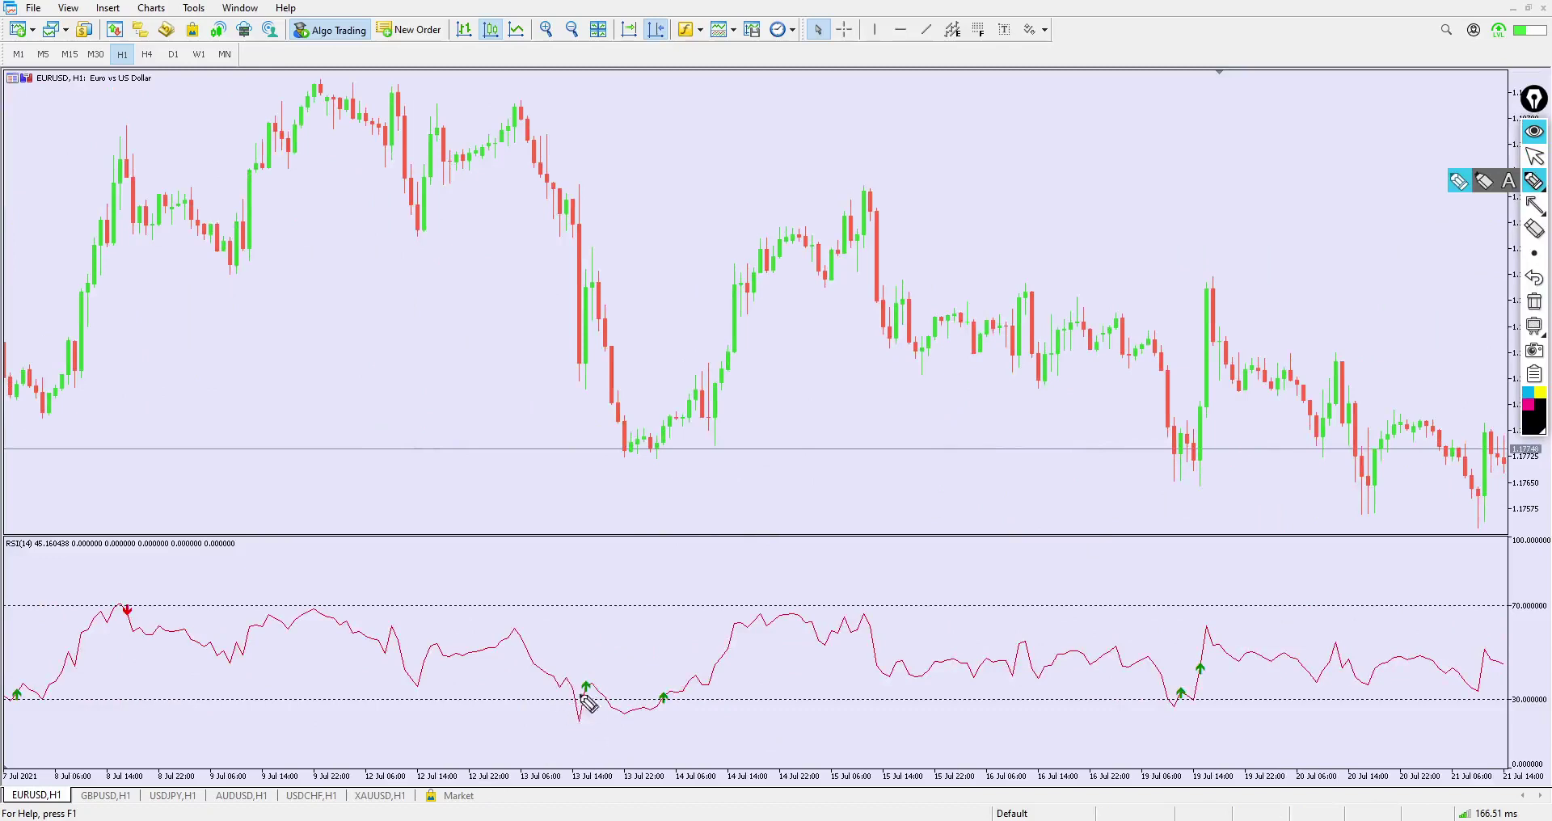
{"action": "mouse_move", "coordinate": [587, 670]}
{"action": "left_mouse_down"}
{"action": "mouse_move", "coordinate": [583, 699]}
{"action": "mouse_move", "coordinate": [598, 687]}
{"action": "mouse_move", "coordinate": [587, 671]}
{"action": "left_mouse_up"}
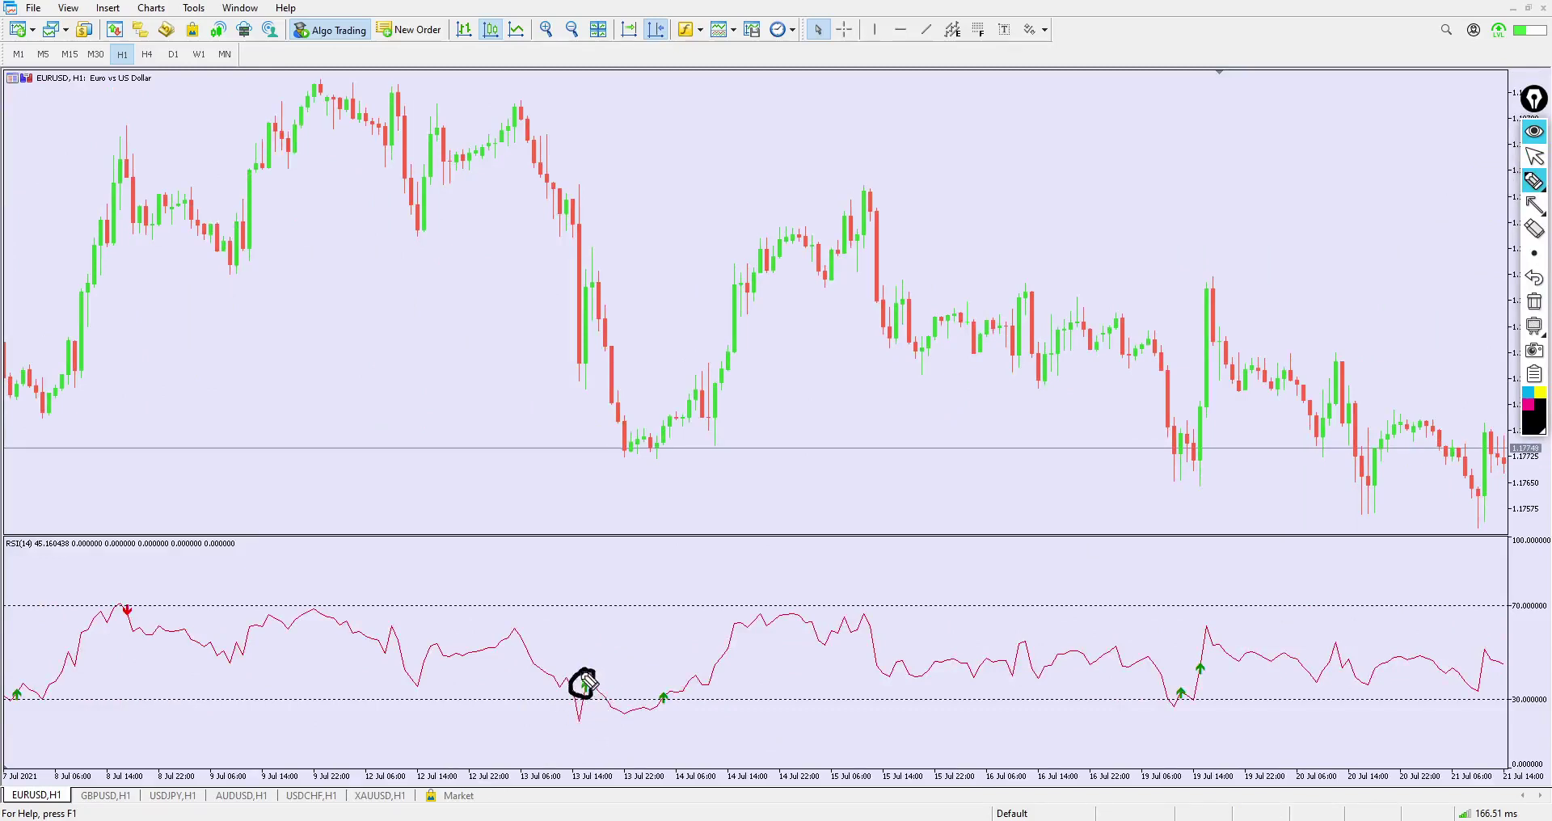
{"action": "mouse_move", "coordinate": [668, 685]}
{"action": "left_mouse_down"}
{"action": "mouse_move", "coordinate": [646, 707]}
{"action": "mouse_move", "coordinate": [672, 706]}
{"action": "mouse_move", "coordinate": [663, 692]}
{"action": "left_mouse_up"}
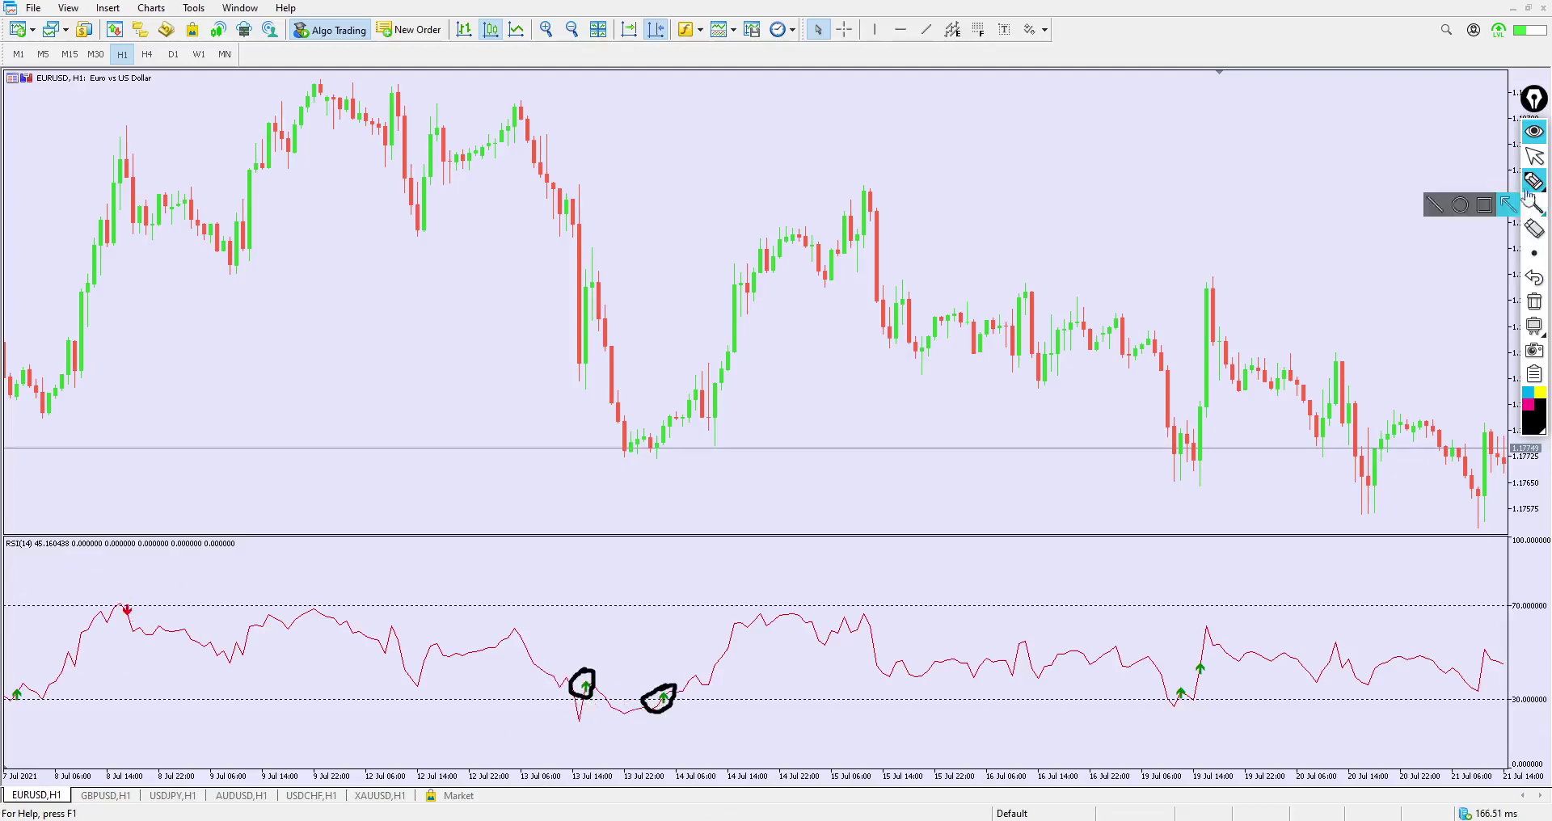
{"action": "left_click", "coordinate": [1534, 156]}
{"action": "left_click", "coordinate": [1535, 301]}
Circle the red sell arrow of 8 July and the RSI scale's 70 level, and clear the markings.
{"action": "scroll", "coordinate": [1088, 383], "scroll_direction": "down", "scroll_amount": 10}
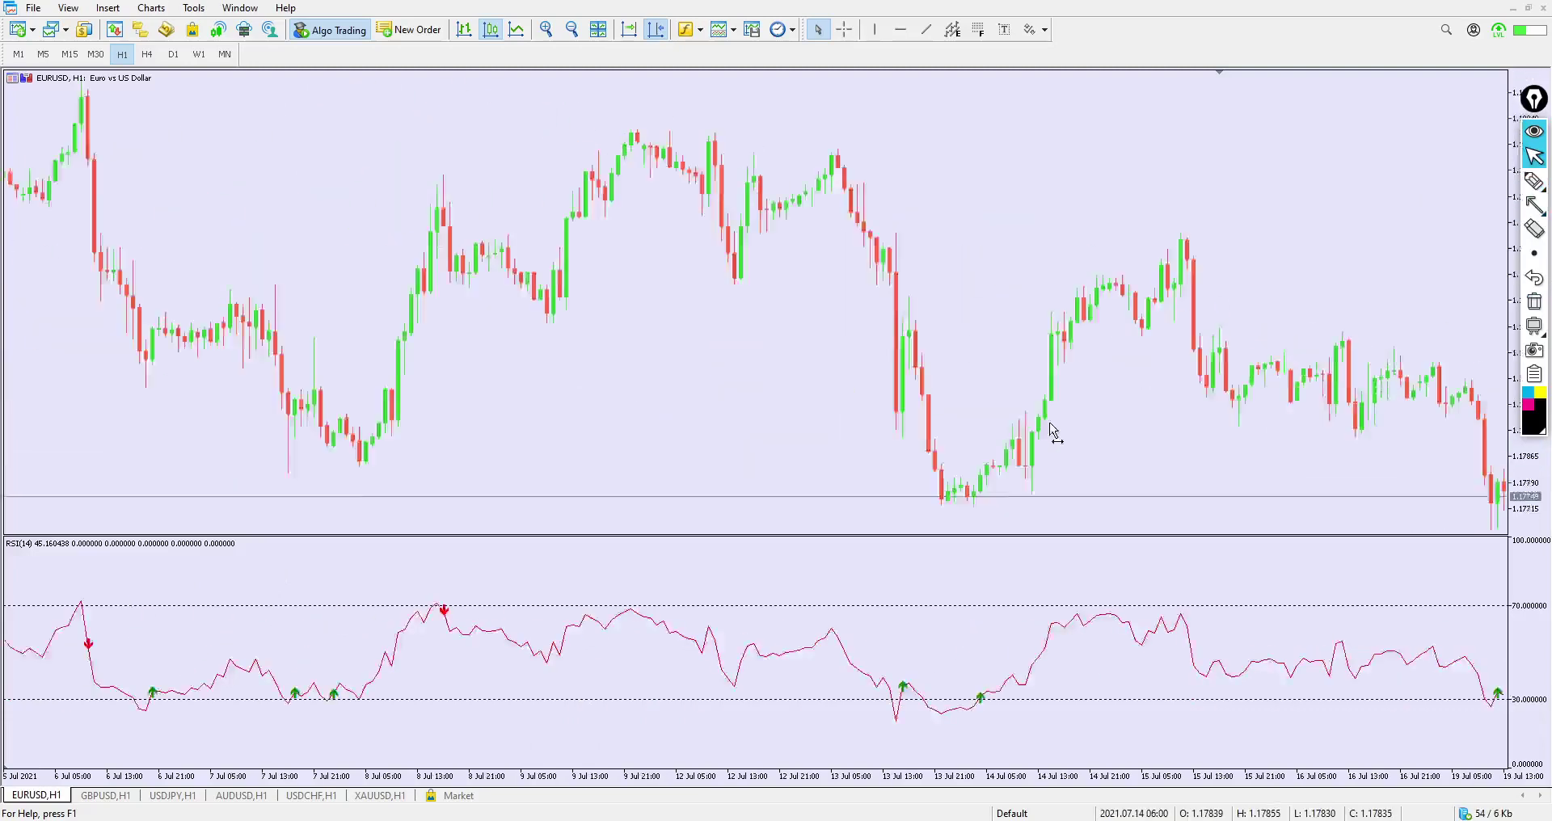
{"action": "mouse_move", "coordinate": [1535, 182]}
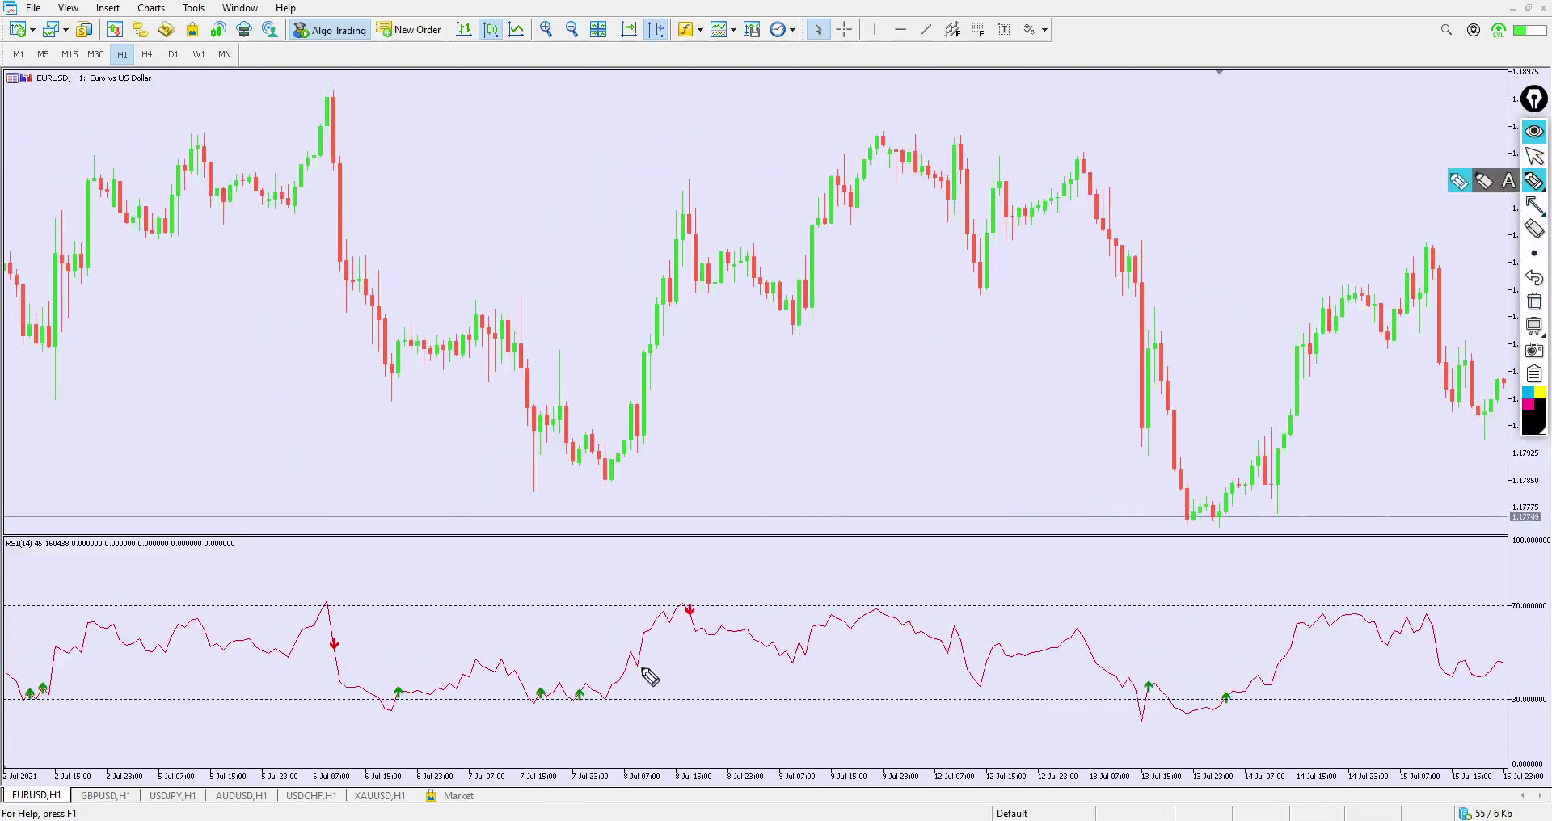
{"action": "mouse_move", "coordinate": [693, 591]}
{"action": "left_mouse_down"}
{"action": "mouse_move", "coordinate": [678, 606]}
{"action": "mouse_move", "coordinate": [695, 628]}
{"action": "mouse_move", "coordinate": [709, 605]}
{"action": "mouse_move", "coordinate": [688, 585]}
{"action": "left_mouse_up"}
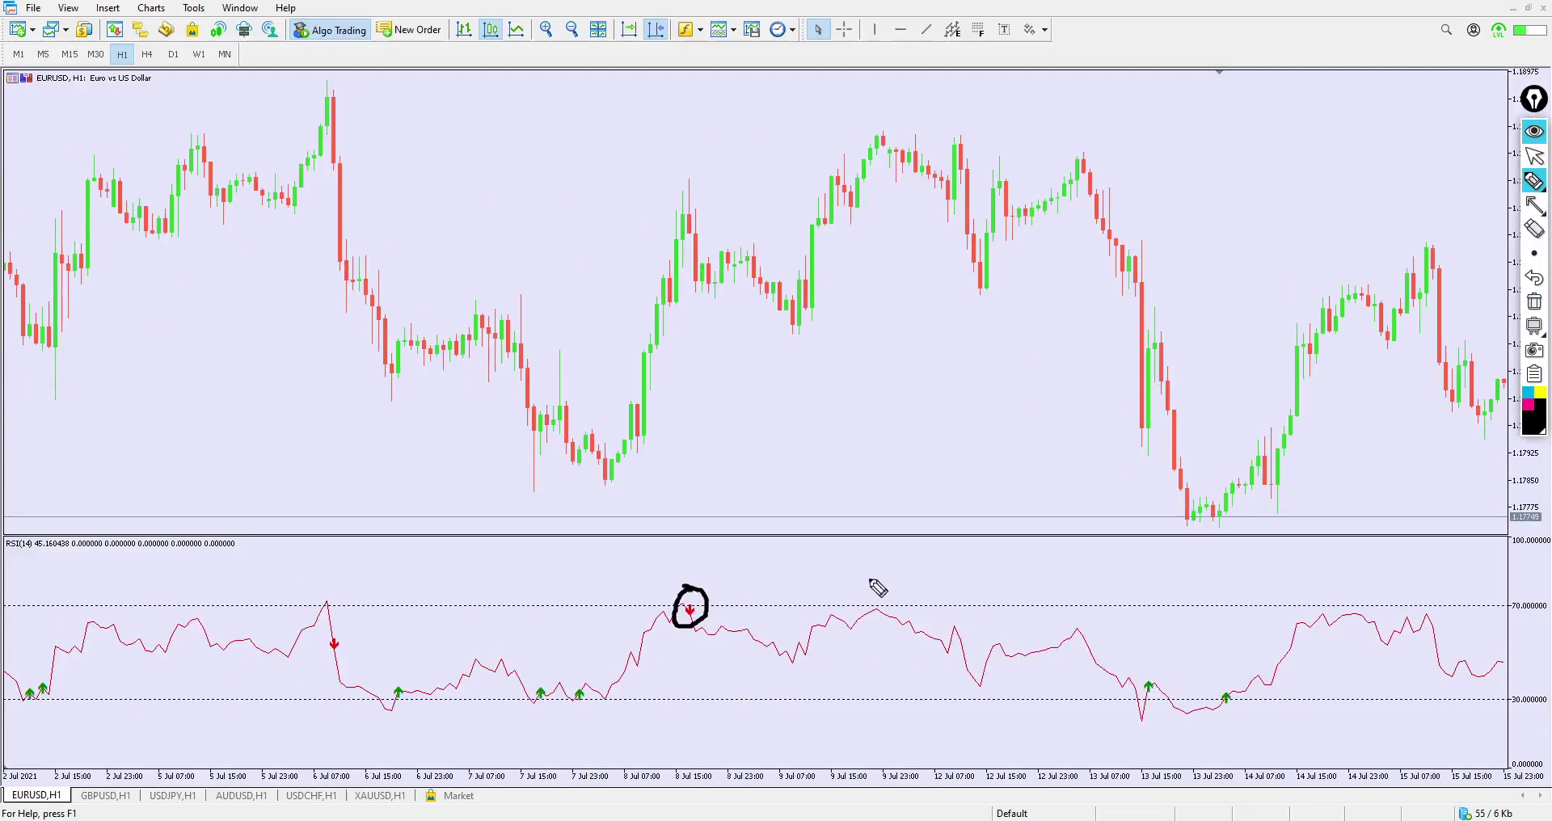
{"action": "mouse_move", "coordinate": [1547, 603]}
{"action": "left_mouse_down"}
{"action": "mouse_move", "coordinate": [1510, 583]}
{"action": "mouse_move", "coordinate": [1527, 622]}
{"action": "mouse_move", "coordinate": [1548, 614]}
{"action": "mouse_move", "coordinate": [1505, 600]}
{"action": "left_mouse_up"}
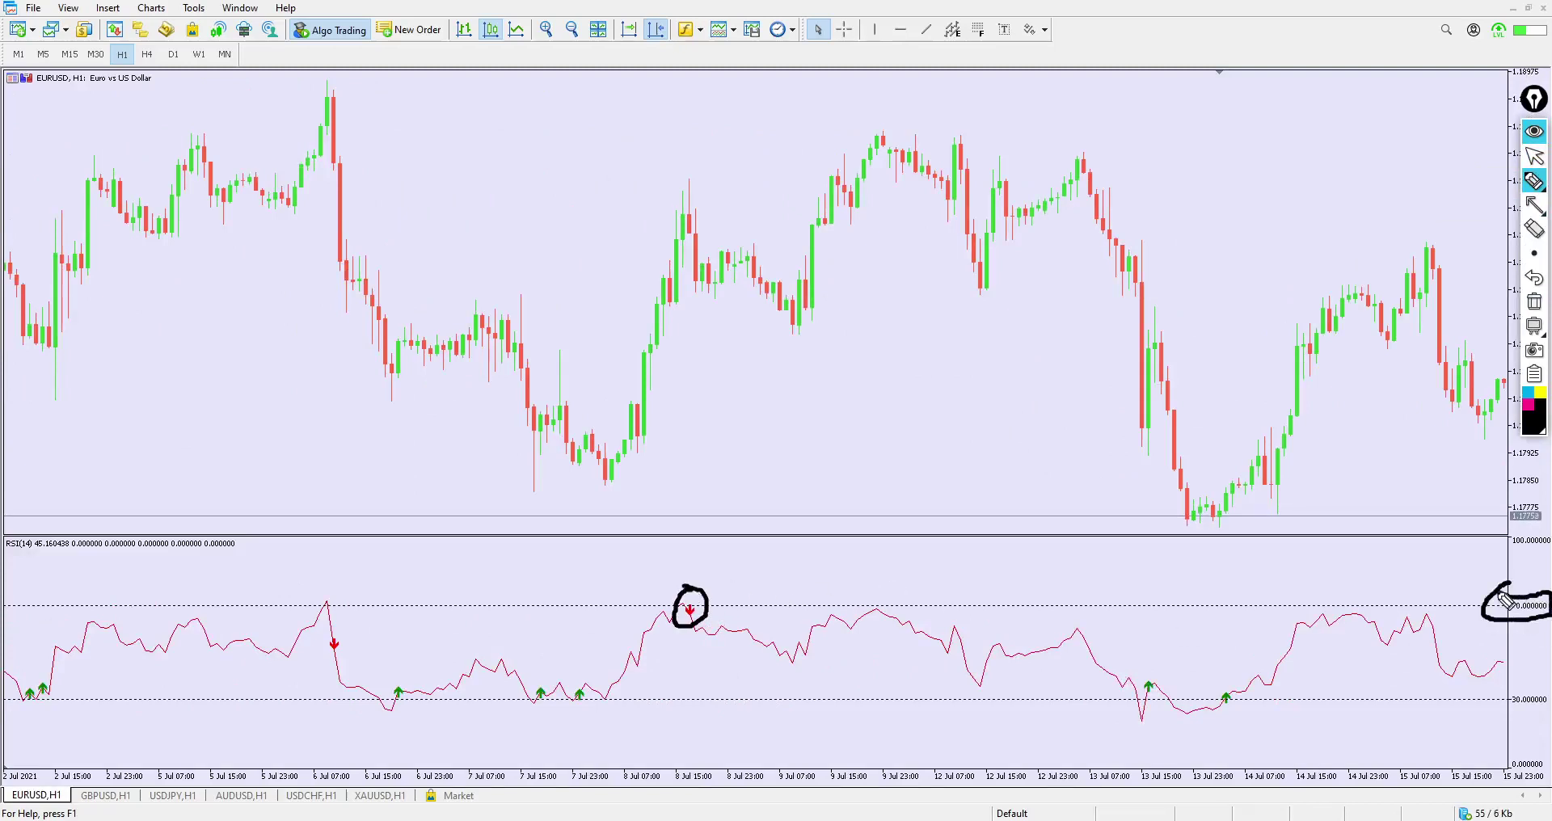
{"action": "left_click", "coordinate": [1535, 302]}
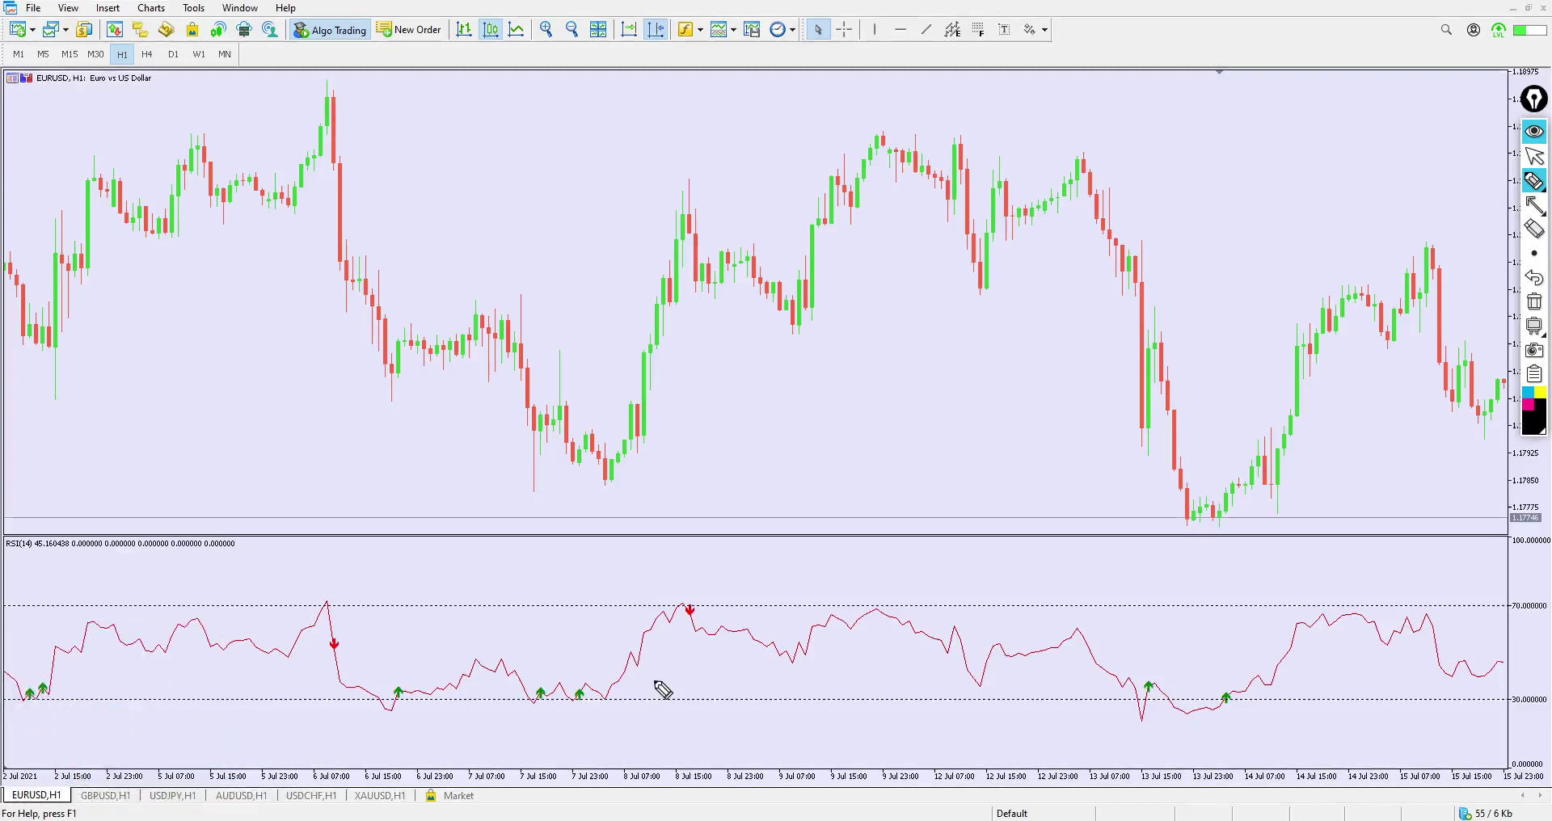
{"action": "left_click", "coordinate": [1534, 156]}
Place a horizontal line at about 1.17685 through the 19 July candle lows on the EURUSD chart.
{"action": "left_click_drag", "start_coordinate": [1009, 504], "coordinate": [471, 475]}
{"action": "left_click_drag", "start_coordinate": [1000, 451], "coordinate": [215, 508]}
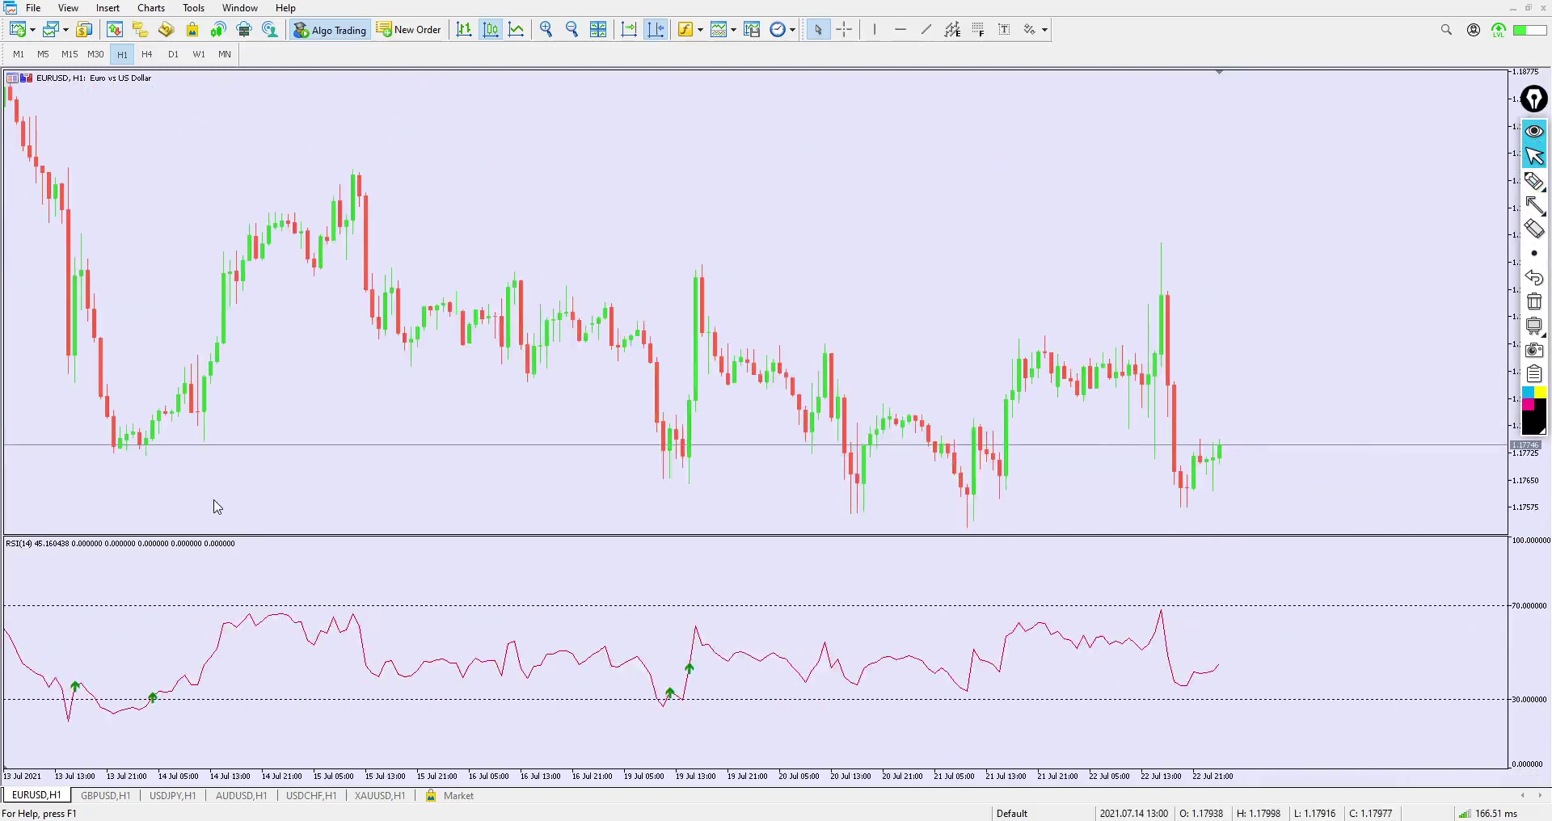
{"action": "left_click_drag", "start_coordinate": [395, 489], "coordinate": [443, 472]}
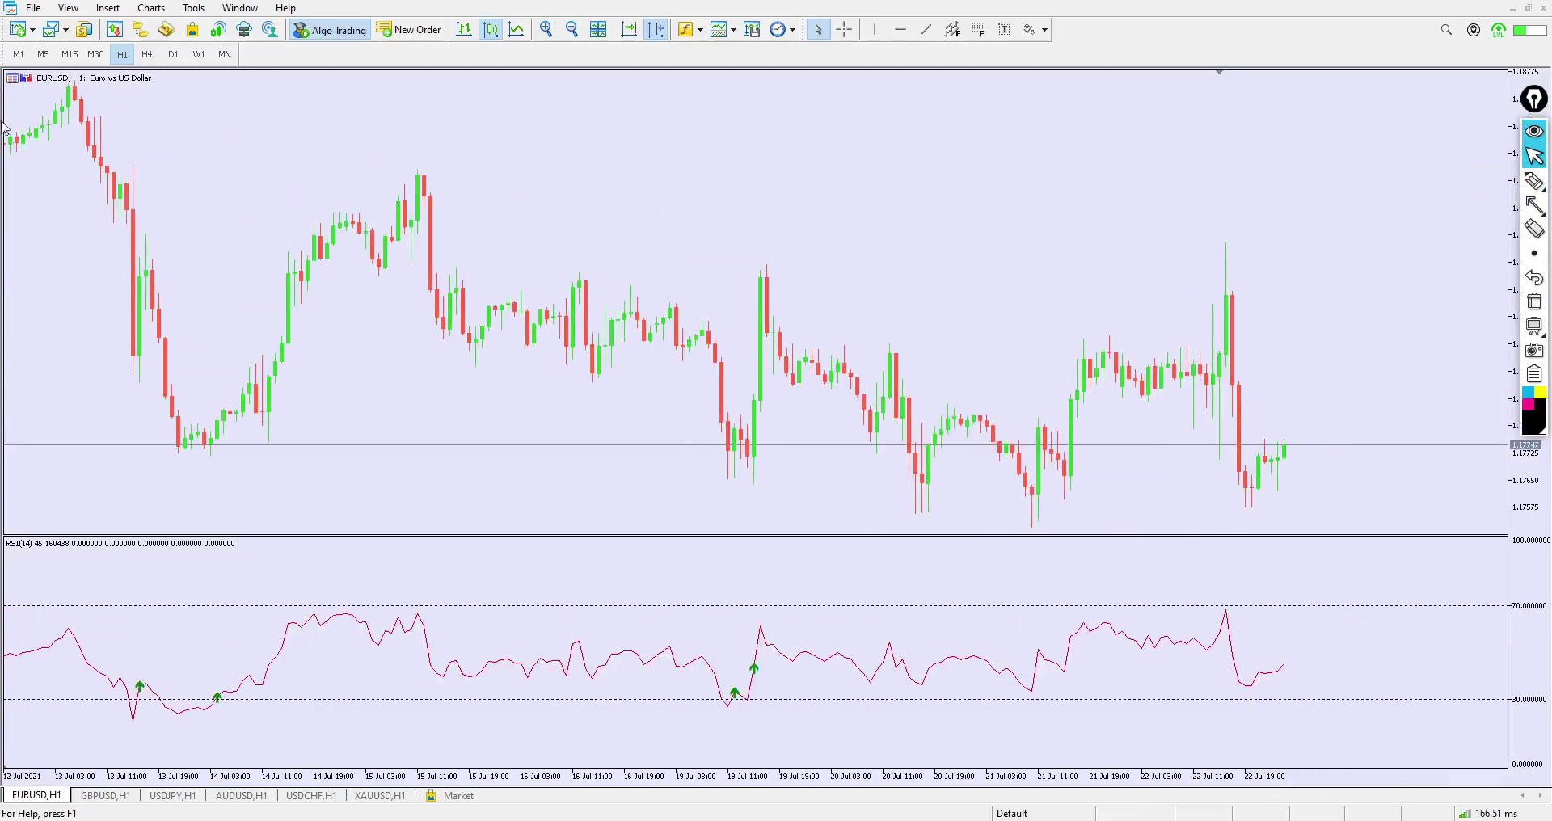
{"action": "left_click", "coordinate": [901, 30]}
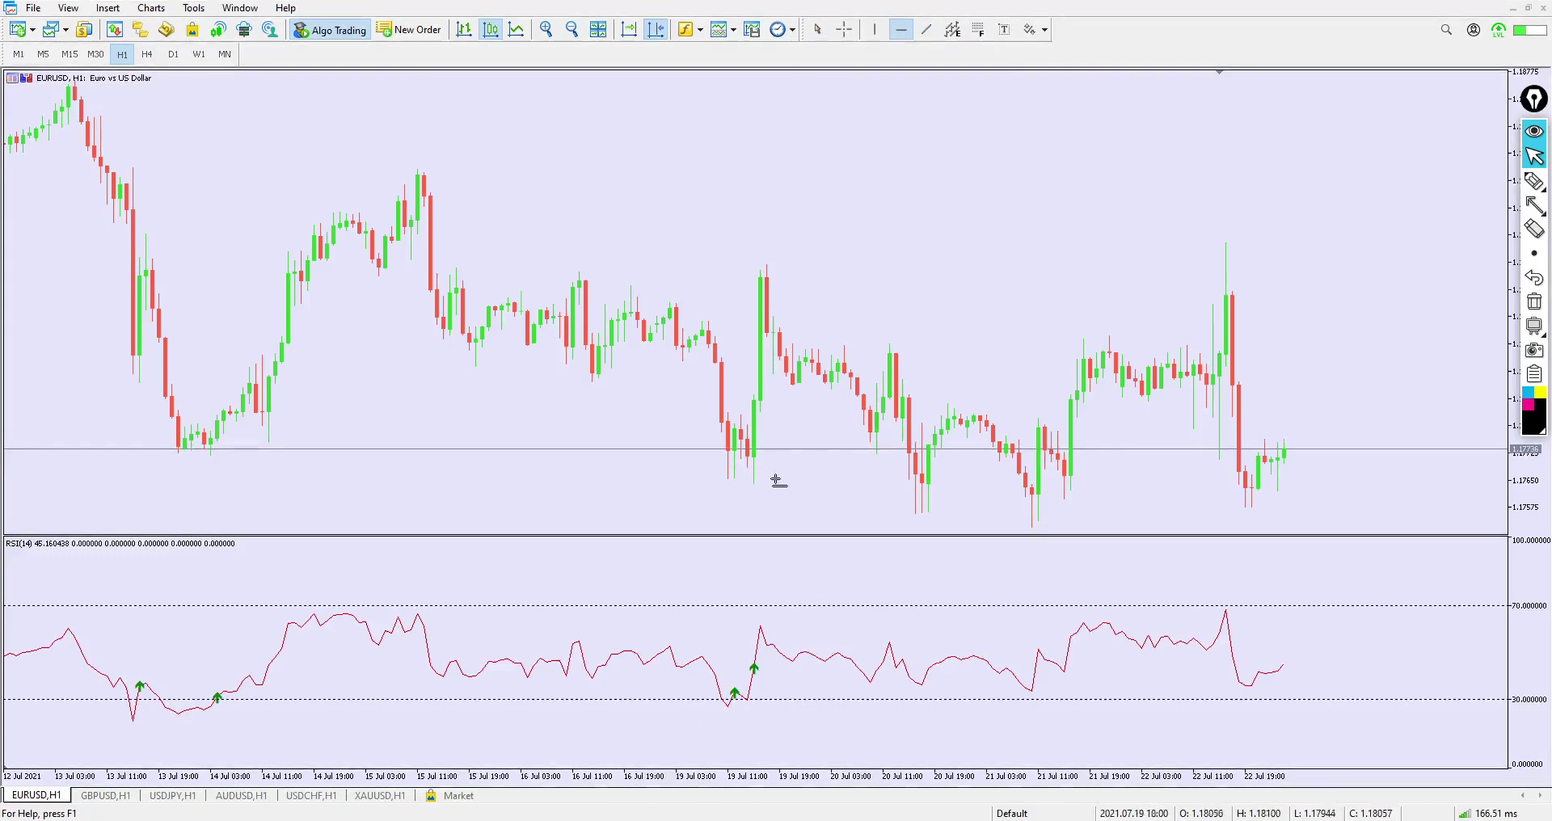
{"action": "left_click", "coordinate": [751, 467]}
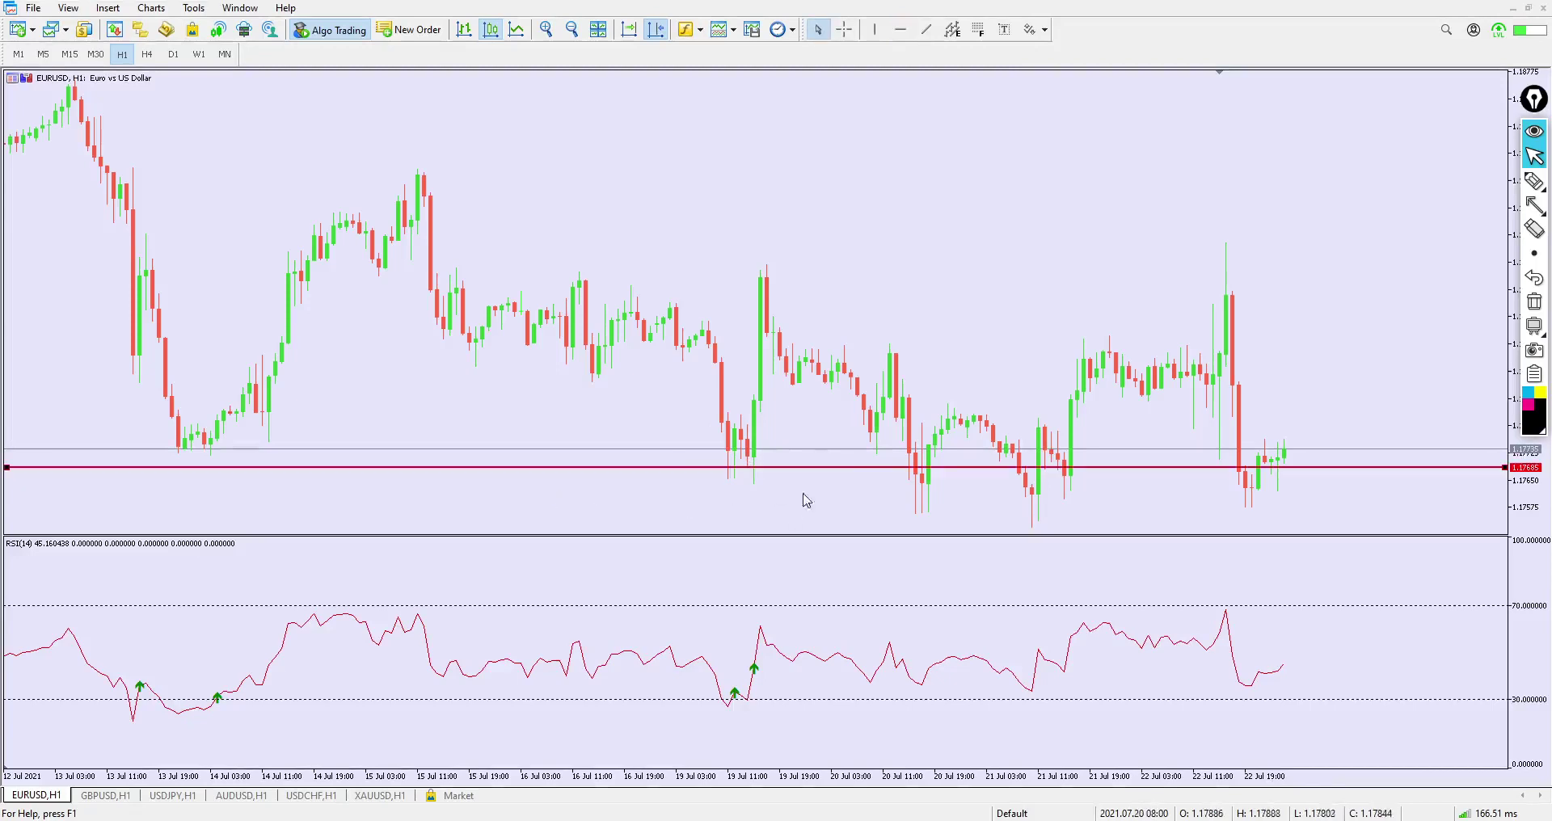
Change the horizontal line's colour to black.
{"action": "right_click", "coordinate": [640, 468]}
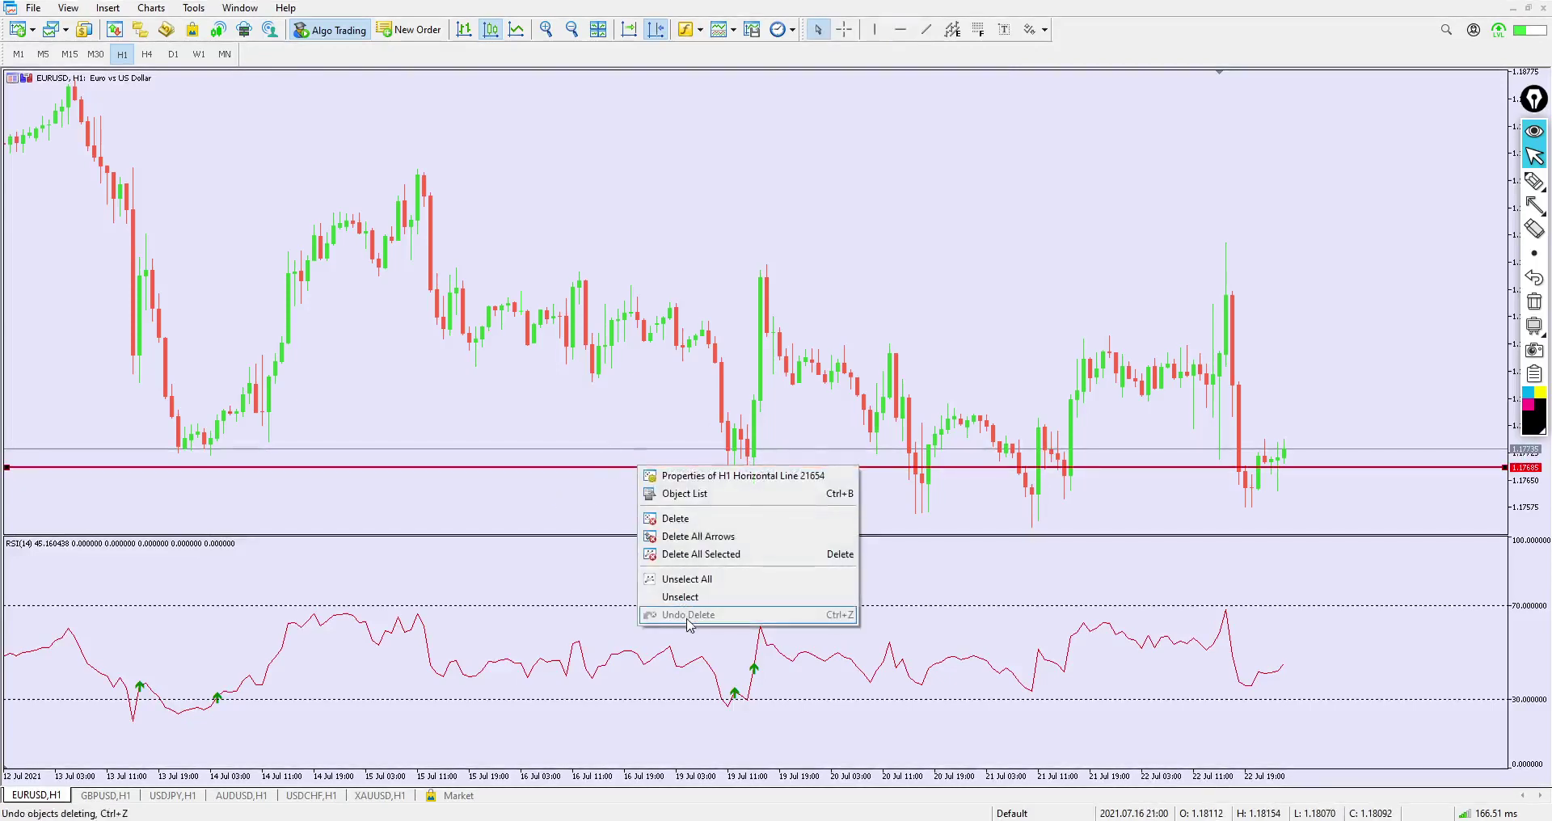
{"action": "left_click", "coordinate": [680, 483]}
{"action": "left_click", "coordinate": [805, 456]}
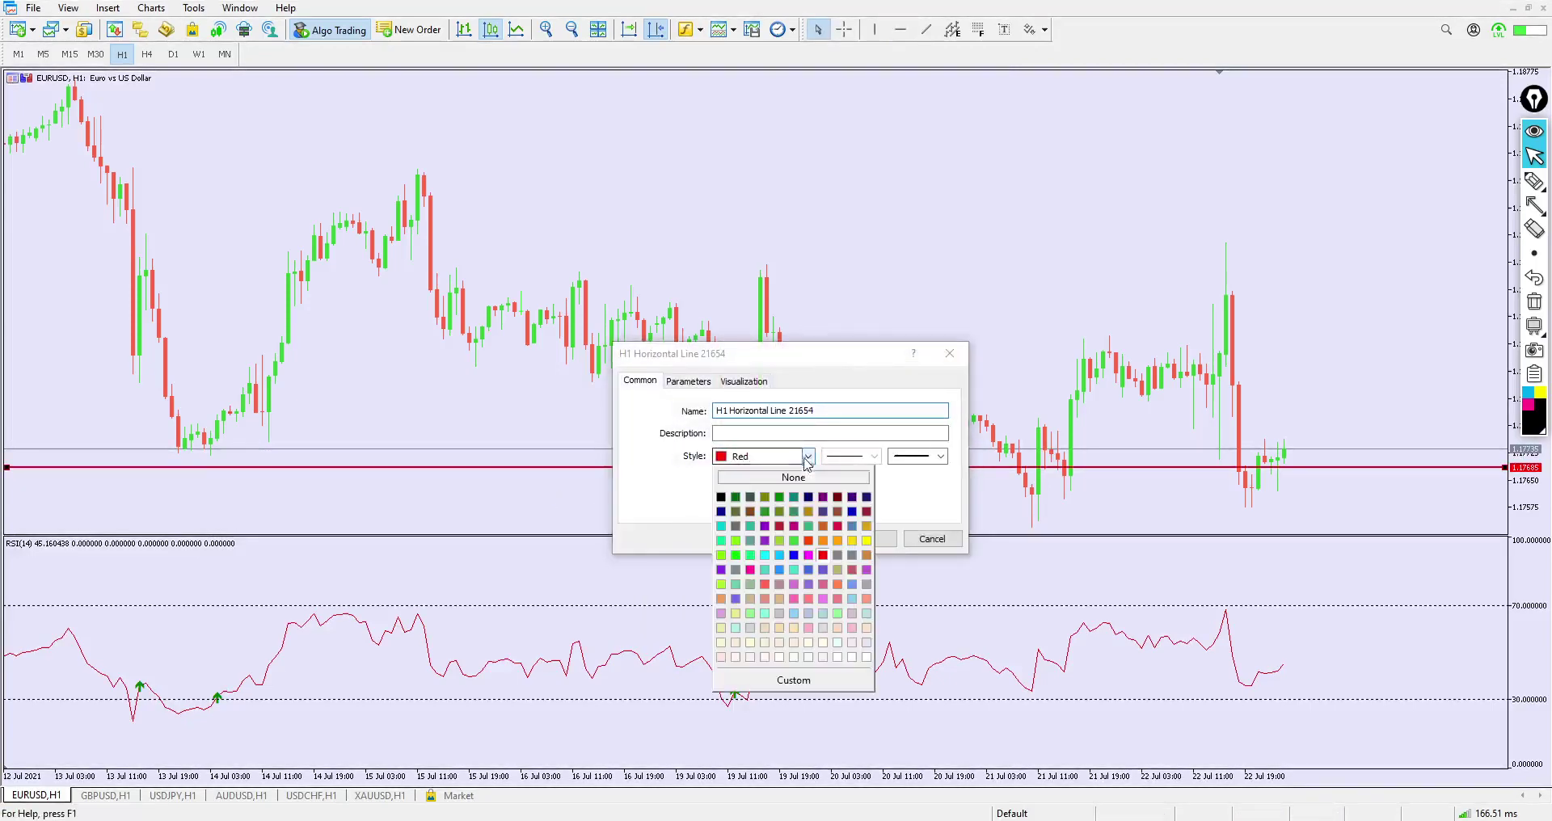
{"action": "left_click", "coordinate": [721, 497]}
{"action": "left_click", "coordinate": [854, 538]}
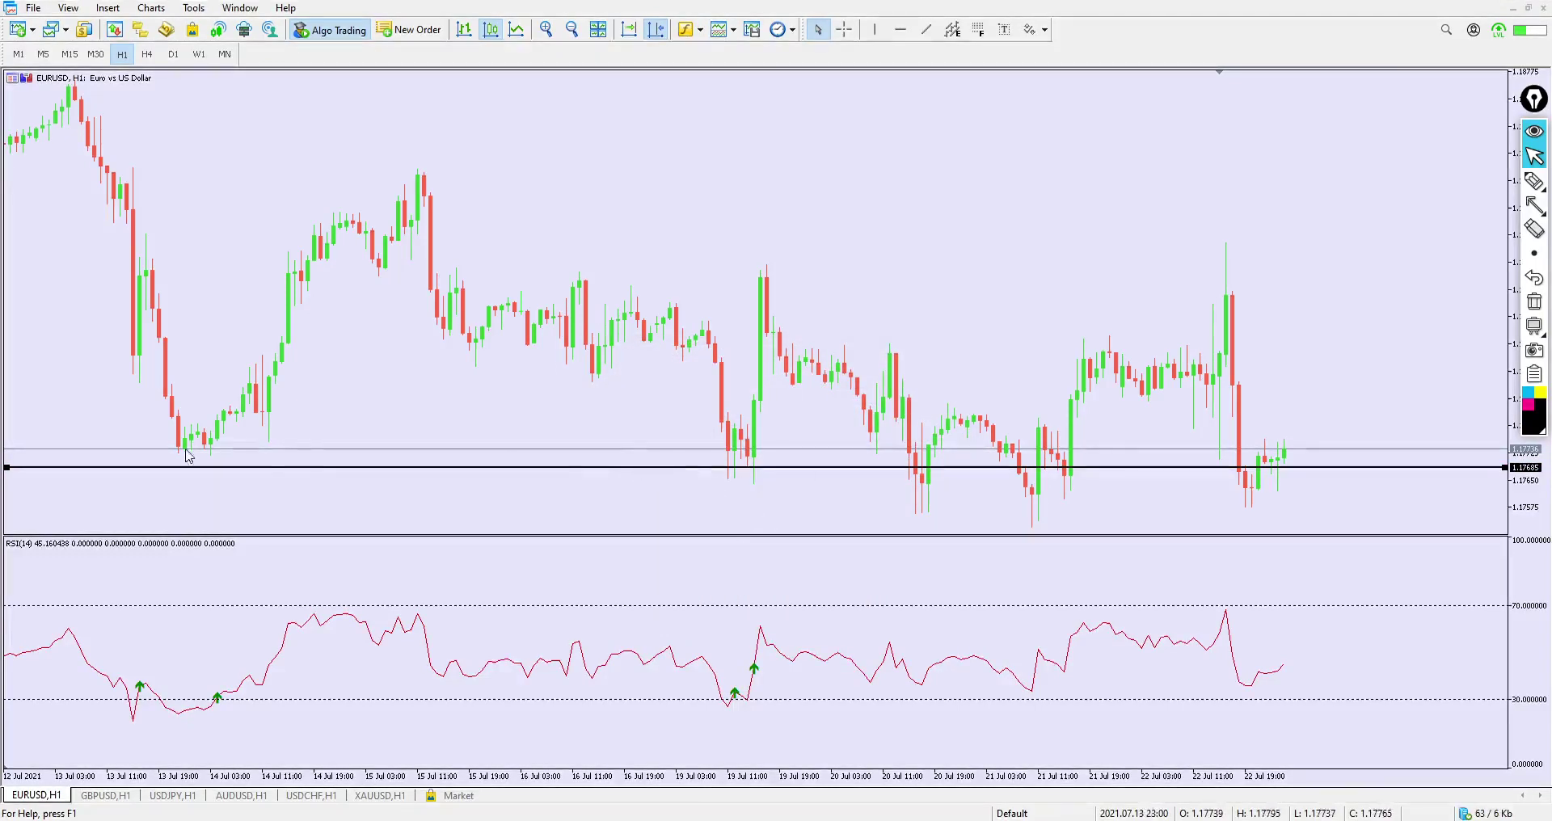
Circle the 13–14 July price lows, the 19 July buy arrow and the lows above it, and clear the markings.
{"action": "left_click_drag", "start_coordinate": [347, 488], "coordinate": [207, 461]}
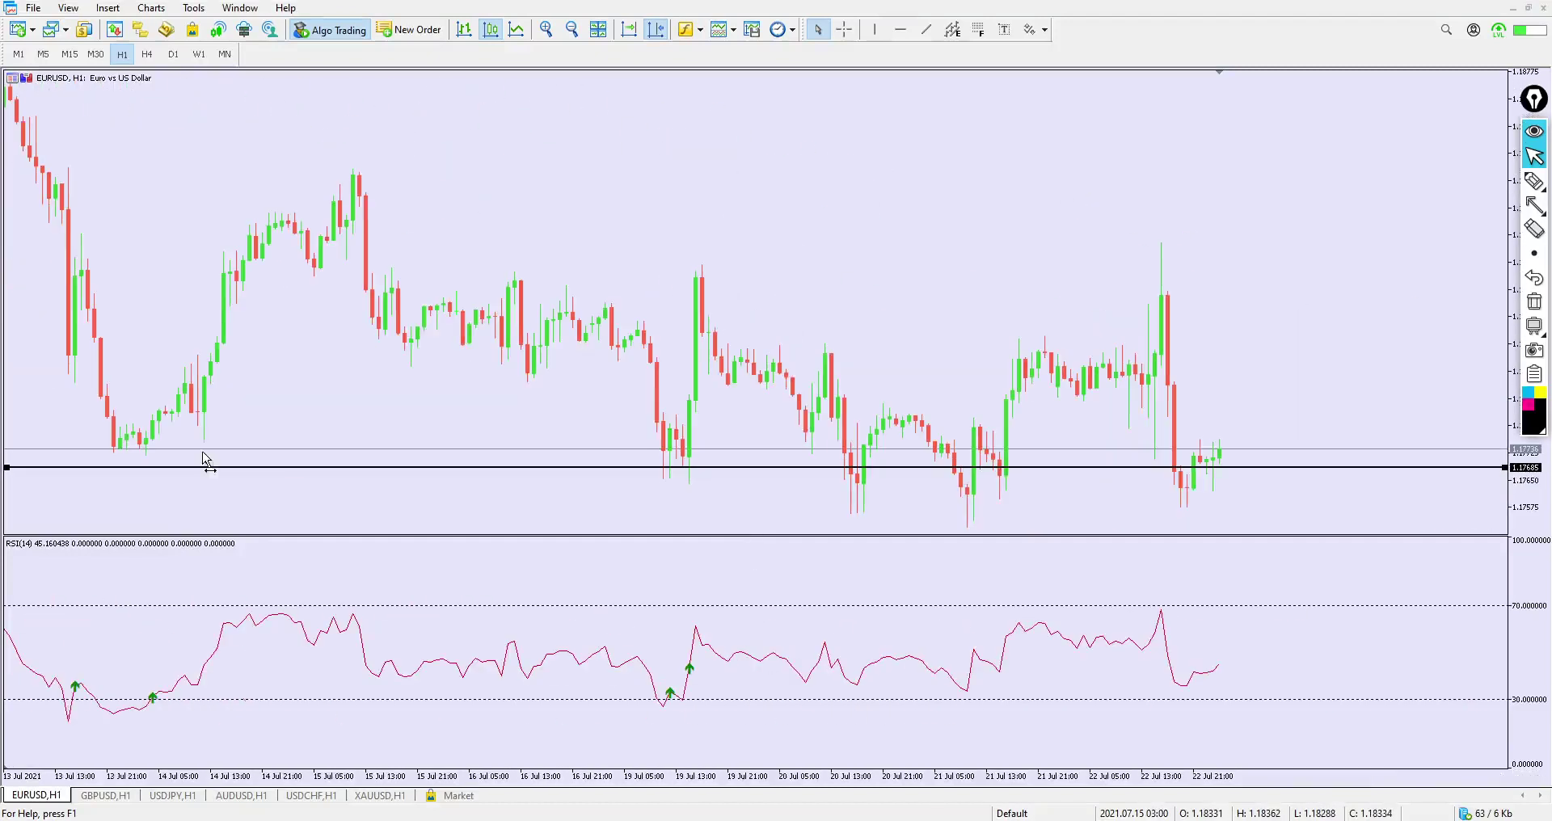
{"action": "left_click", "coordinate": [1535, 182]}
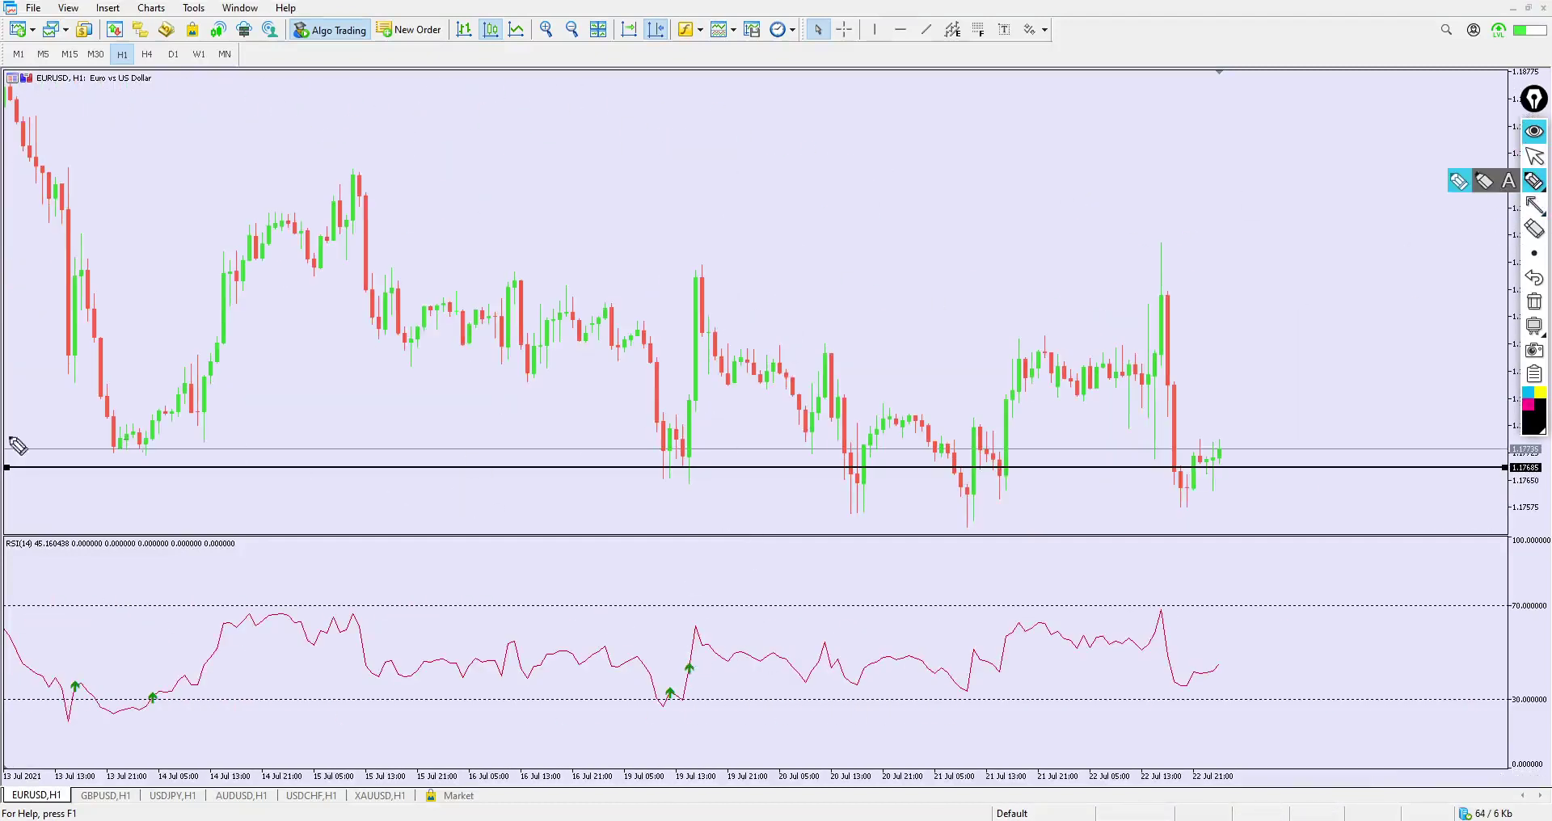
{"action": "mouse_move", "coordinate": [132, 444]}
{"action": "left_mouse_down"}
{"action": "mouse_move", "coordinate": [113, 436]}
{"action": "mouse_move", "coordinate": [157, 455]}
{"action": "mouse_move", "coordinate": [113, 429]}
{"action": "mouse_move", "coordinate": [119, 461]}
{"action": "left_mouse_up"}
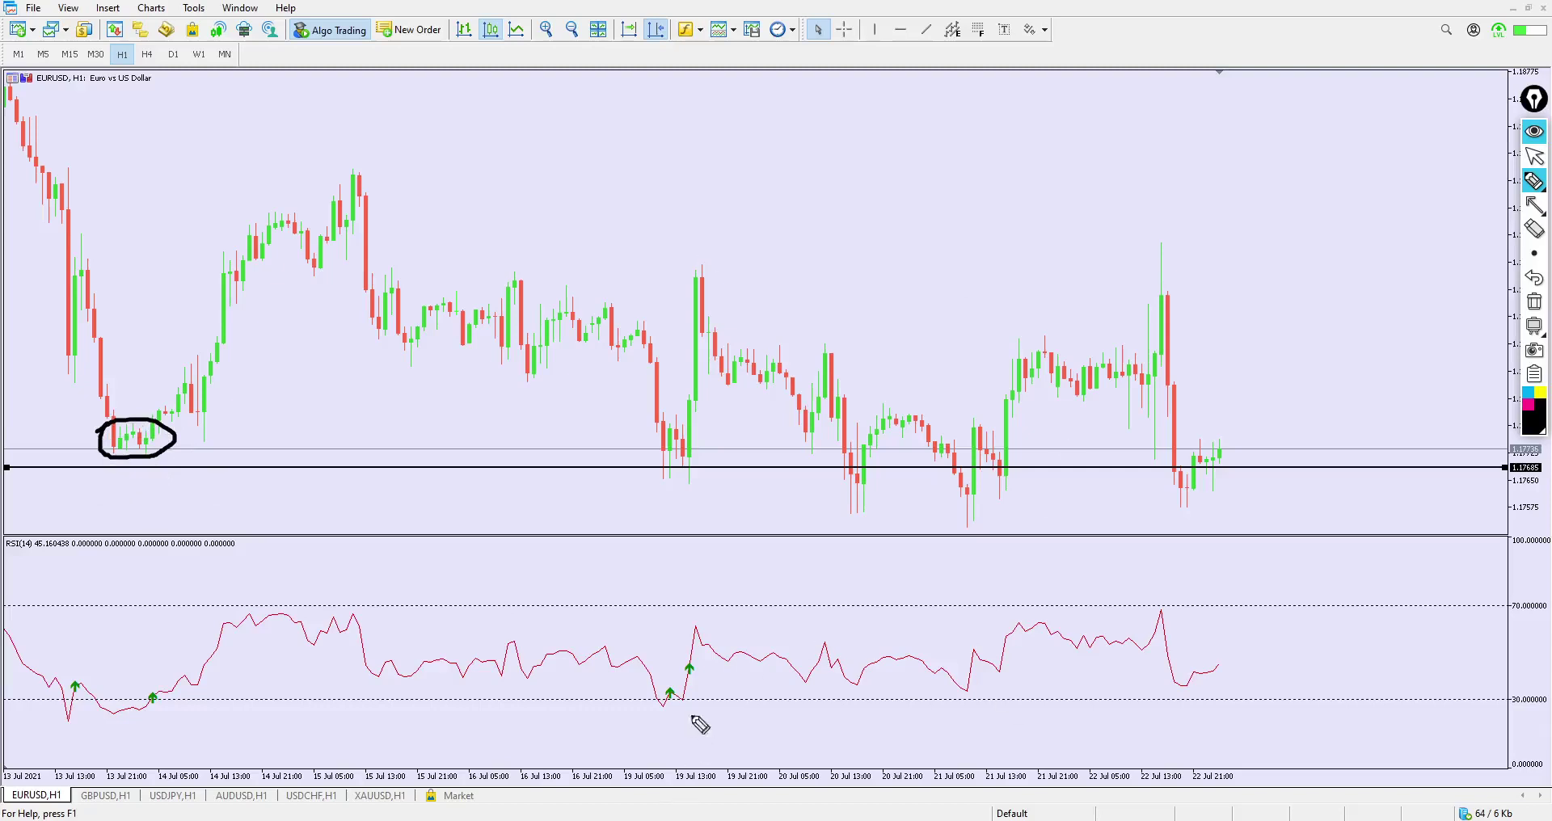
{"action": "mouse_move", "coordinate": [668, 676]}
{"action": "left_mouse_down"}
{"action": "mouse_move", "coordinate": [677, 721]}
{"action": "mouse_move", "coordinate": [697, 702]}
{"action": "mouse_move", "coordinate": [666, 677]}
{"action": "left_mouse_up"}
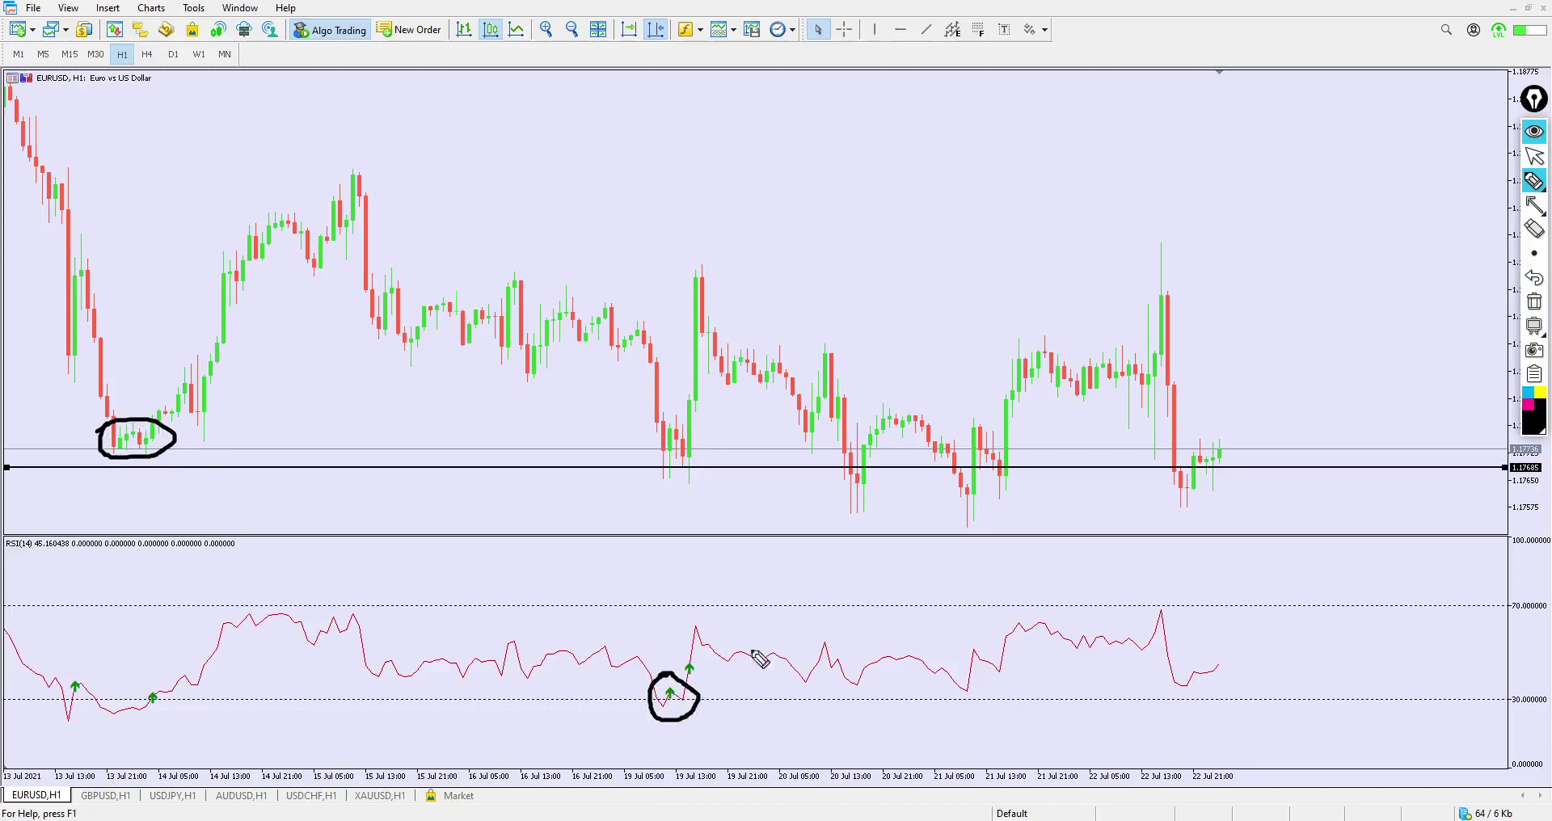
{"action": "mouse_move", "coordinate": [647, 495]}
{"action": "left_mouse_down"}
{"action": "mouse_move", "coordinate": [663, 482]}
{"action": "mouse_move", "coordinate": [685, 501]}
{"action": "mouse_move", "coordinate": [677, 475]}
{"action": "left_mouse_up"}
{"action": "left_click", "coordinate": [1535, 301]}
Circle the 19 July lows together with their buy arrows, draw a resistance line across the earlier highs, and clear the markings.
{"action": "left_click", "coordinate": [1537, 187]}
{"action": "mouse_move", "coordinate": [663, 422]}
{"action": "left_mouse_down"}
{"action": "mouse_move", "coordinate": [595, 575]}
{"action": "mouse_move", "coordinate": [604, 696]}
{"action": "mouse_move", "coordinate": [650, 734]}
{"action": "mouse_move", "coordinate": [724, 711]}
{"action": "mouse_move", "coordinate": [767, 596]}
{"action": "mouse_move", "coordinate": [735, 491]}
{"action": "mouse_move", "coordinate": [633, 439]}
{"action": "left_mouse_up"}
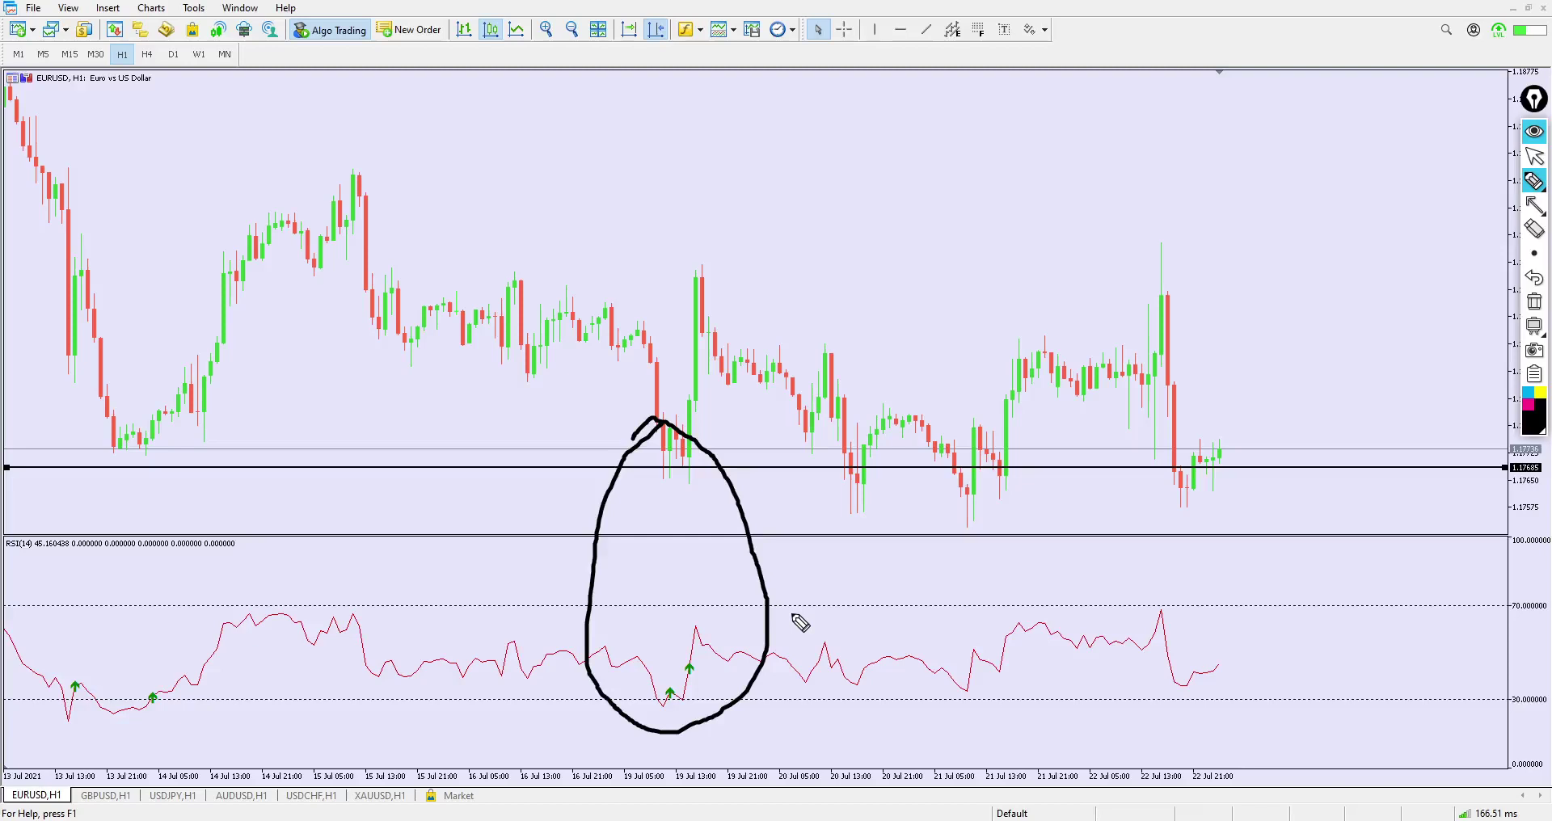
{"action": "mouse_move", "coordinate": [676, 272]}
{"action": "left_mouse_down"}
{"action": "mouse_move", "coordinate": [758, 272]}
{"action": "mouse_move", "coordinate": [659, 276]}
{"action": "mouse_move", "coordinate": [755, 278]}
{"action": "left_mouse_up"}
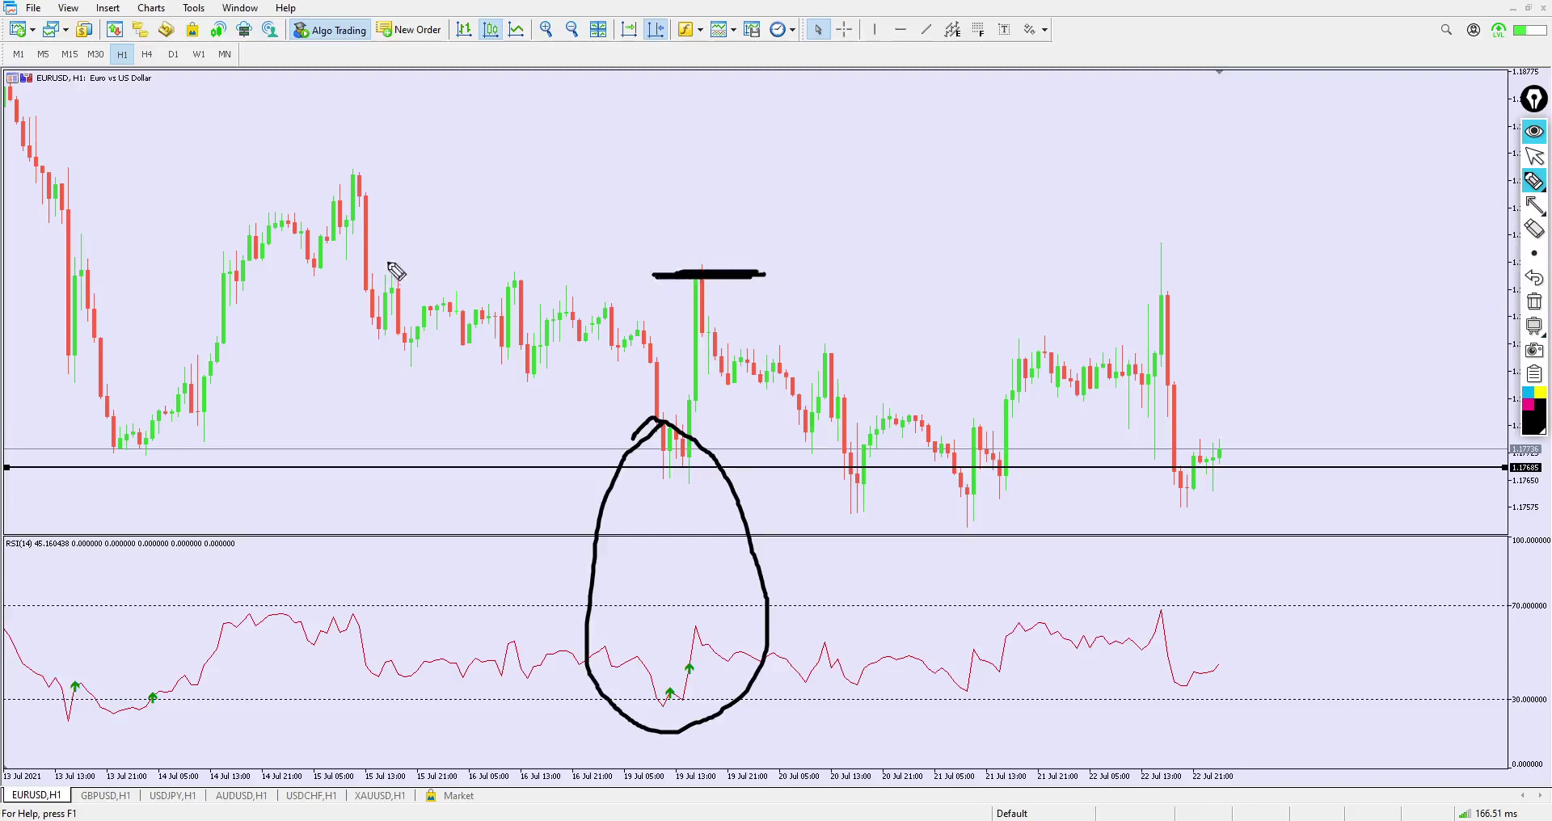
{"action": "mouse_move", "coordinate": [494, 276]}
{"action": "left_mouse_down"}
{"action": "mouse_move", "coordinate": [572, 276]}
{"action": "mouse_move", "coordinate": [554, 278]}
{"action": "left_mouse_up"}
{"action": "left_click_drag", "start_coordinate": [365, 280], "coordinate": [444, 277]}
{"action": "left_click_drag", "start_coordinate": [65, 267], "coordinate": [845, 275]}
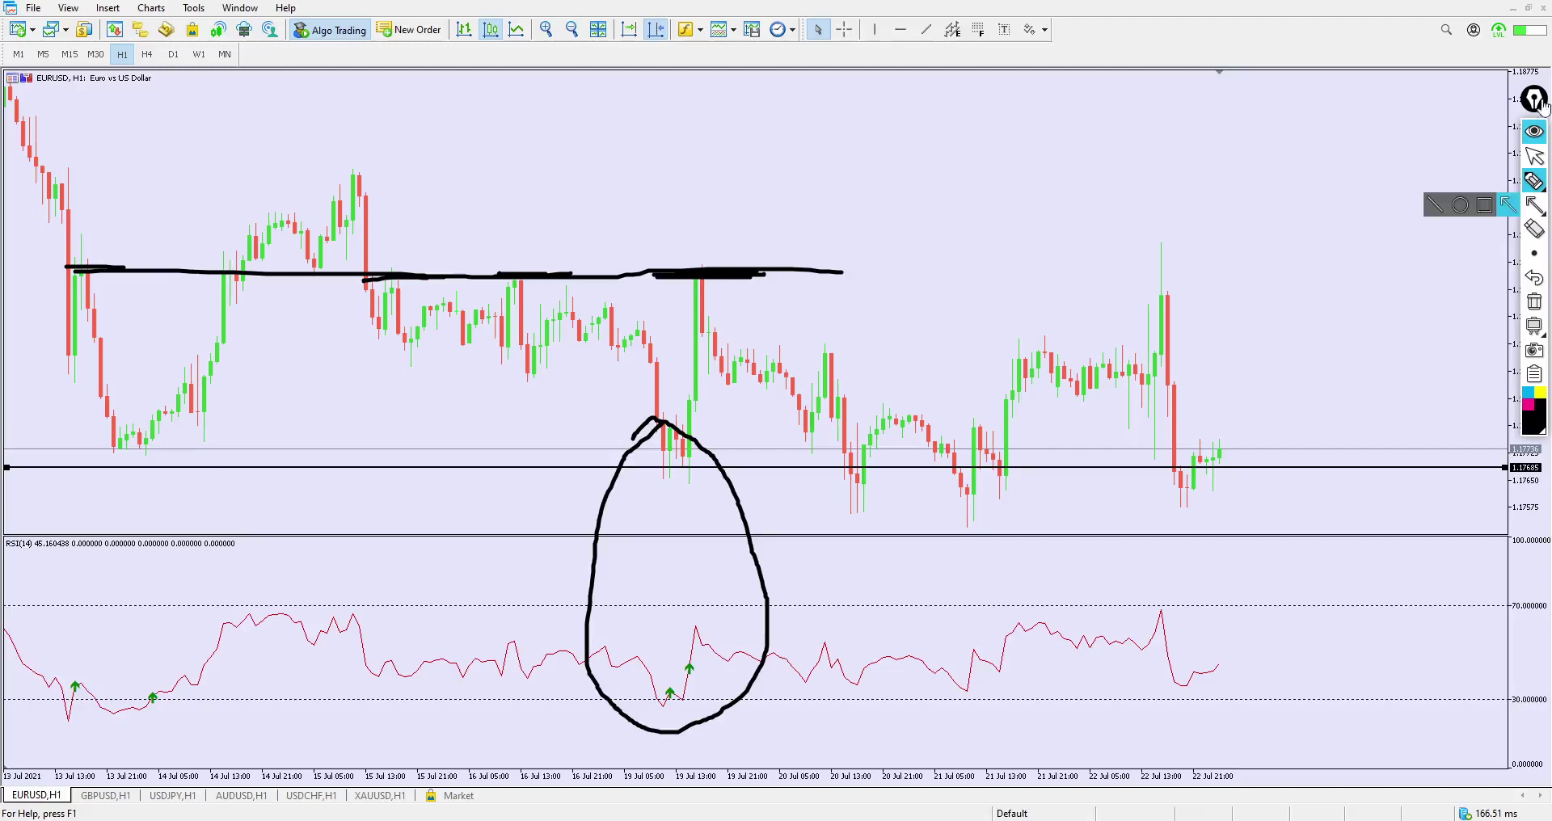
{"action": "left_click", "coordinate": [1535, 156]}
{"action": "left_click", "coordinate": [1535, 301]}
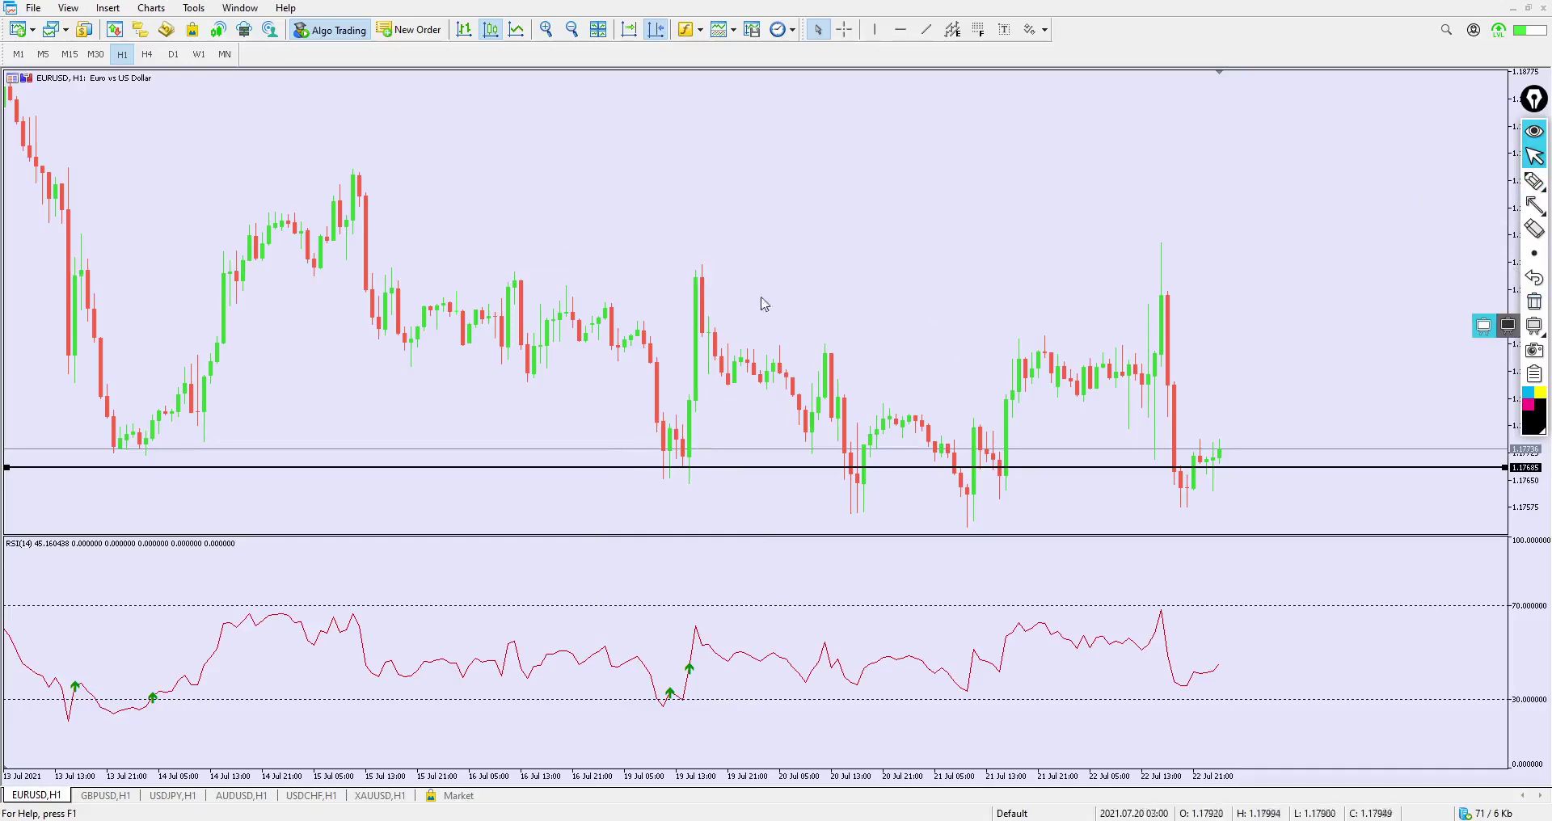
Move the horizontal line up to the first 13 July low, where it also crosses the 7 July candles.
{"action": "left_click_drag", "start_coordinate": [509, 440], "coordinate": [984, 380]}
{"action": "scroll", "coordinate": [970, 404], "scroll_direction": "up", "scroll_amount": 3}
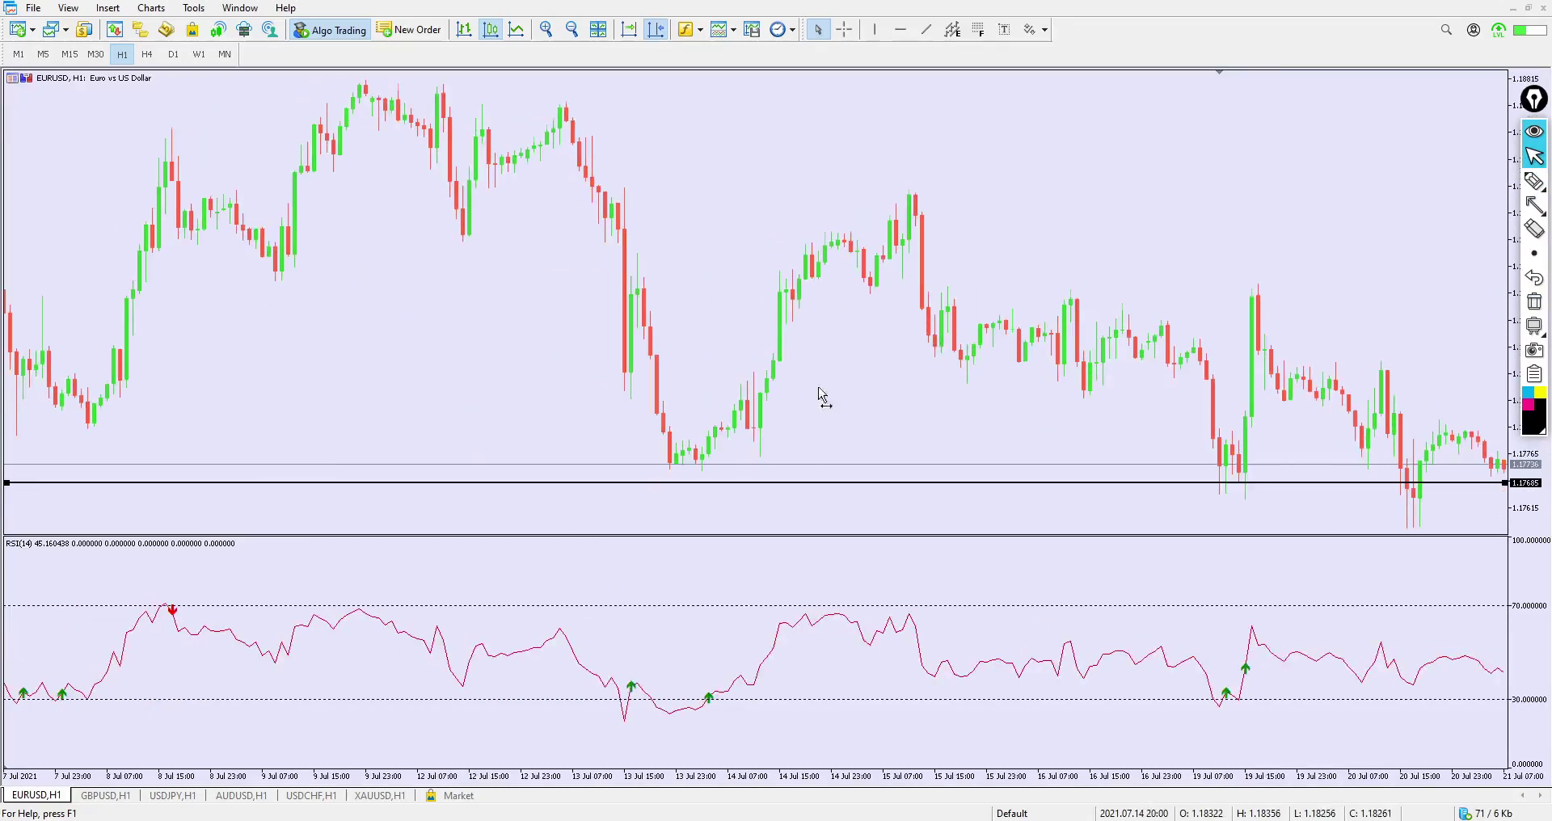
{"action": "scroll", "coordinate": [808, 396], "scroll_direction": "up", "scroll_amount": 3}
{"action": "left_click", "coordinate": [993, 522]}
{"action": "left_click_drag", "start_coordinate": [993, 522], "coordinate": [1001, 416]}
Circle the 13 July buy arrow, its candle at the line and the 7–8 July lows, and clear the markings.
{"action": "left_click", "coordinate": [1534, 181]}
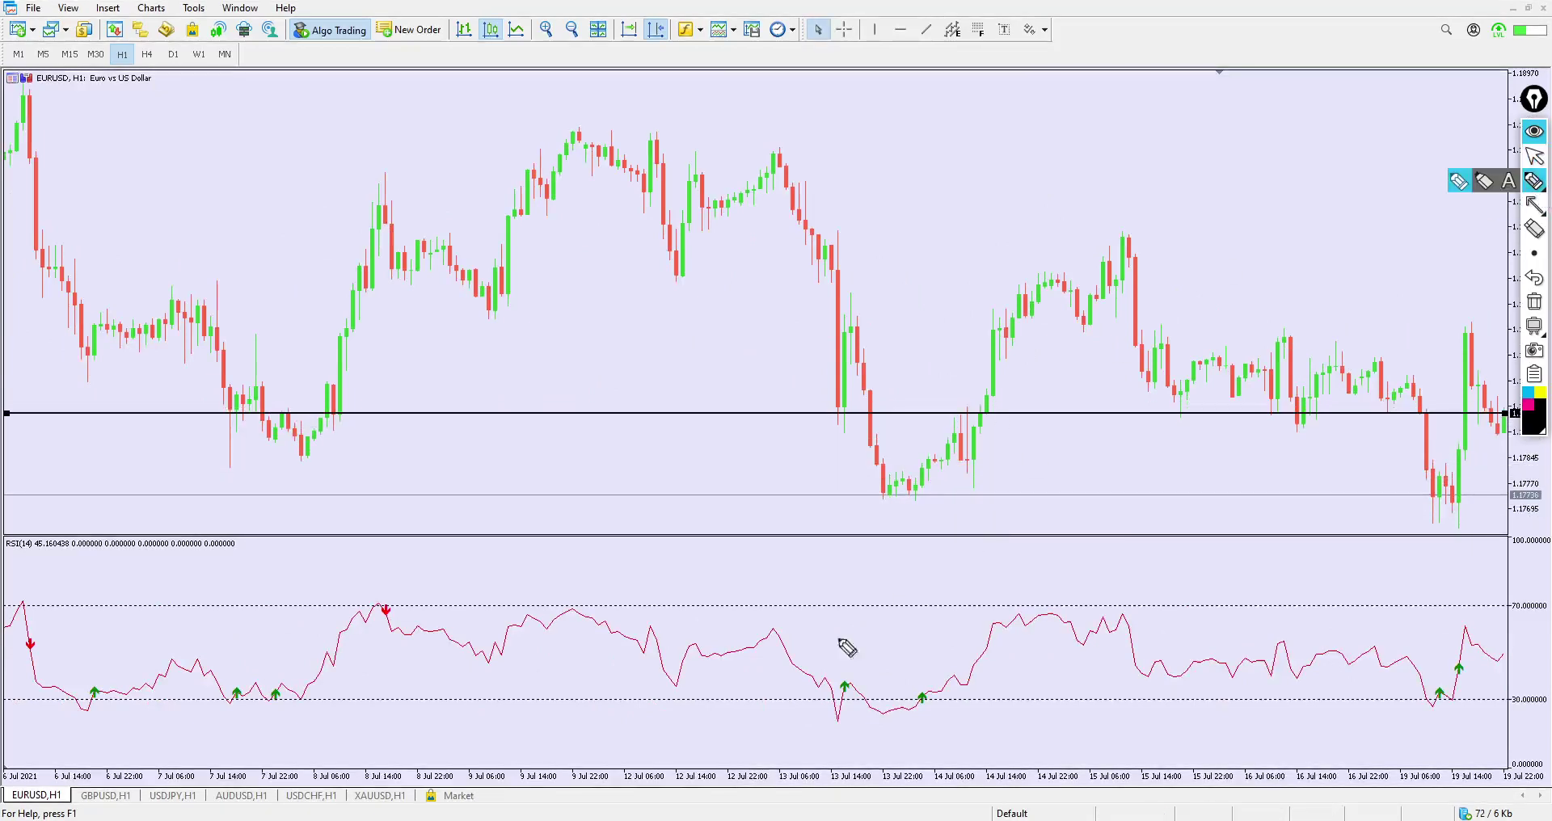
{"action": "mouse_move", "coordinate": [847, 667]}
{"action": "left_mouse_down"}
{"action": "mouse_move", "coordinate": [841, 701]}
{"action": "mouse_move", "coordinate": [860, 667]}
{"action": "mouse_move", "coordinate": [841, 659]}
{"action": "left_mouse_up"}
{"action": "mouse_move", "coordinate": [849, 404]}
{"action": "left_mouse_down"}
{"action": "mouse_move", "coordinate": [841, 439]}
{"action": "mouse_move", "coordinate": [870, 419]}
{"action": "mouse_move", "coordinate": [855, 402]}
{"action": "left_mouse_up"}
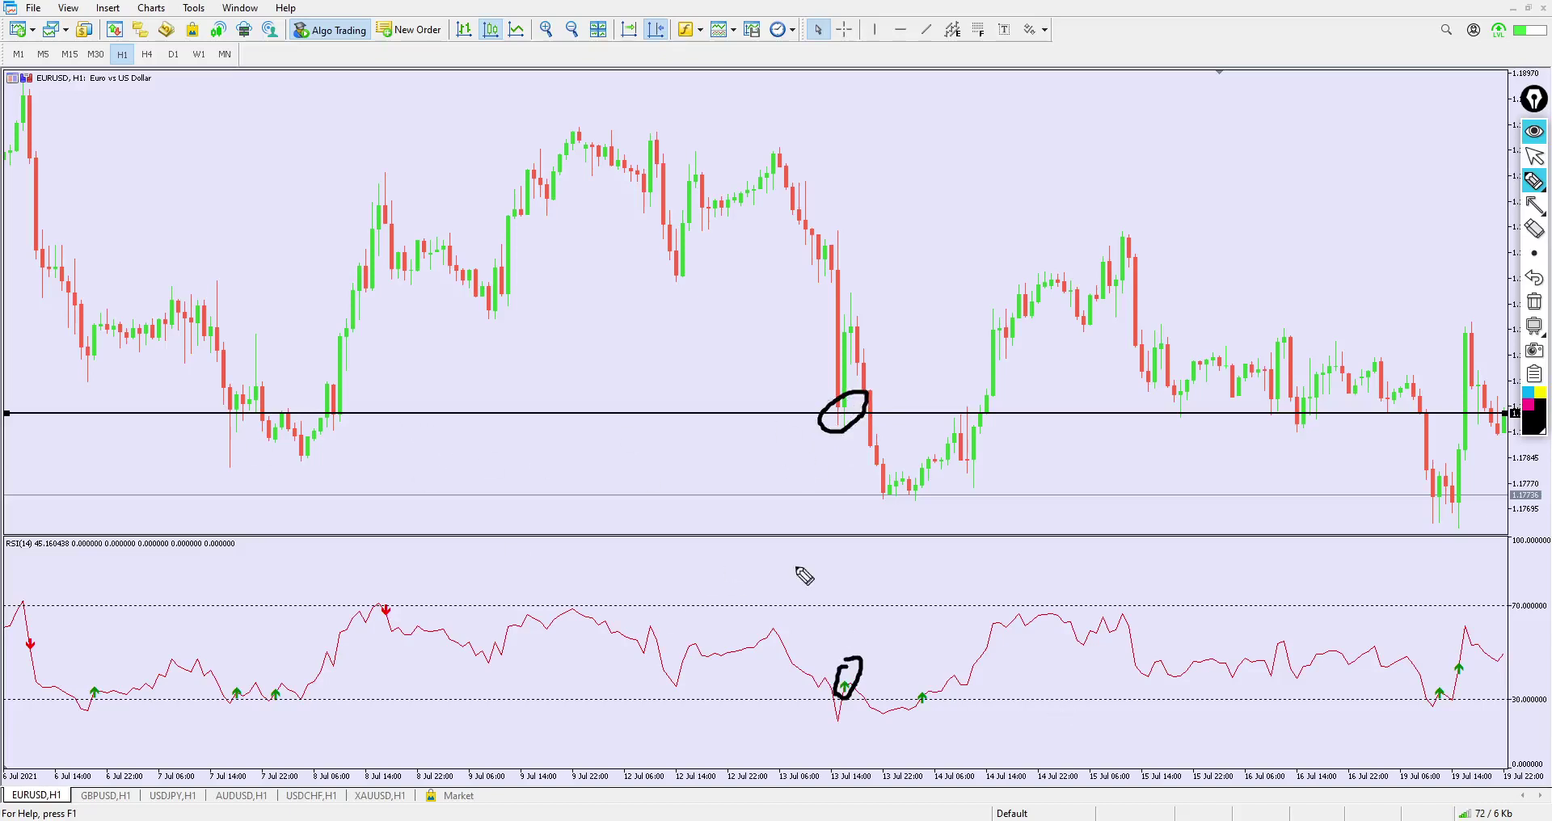
{"action": "mouse_move", "coordinate": [243, 409]}
{"action": "left_mouse_down"}
{"action": "mouse_move", "coordinate": [229, 422]}
{"action": "mouse_move", "coordinate": [252, 400]}
{"action": "mouse_move", "coordinate": [235, 411]}
{"action": "mouse_move", "coordinate": [317, 462]}
{"action": "mouse_move", "coordinate": [276, 419]}
{"action": "left_mouse_up"}
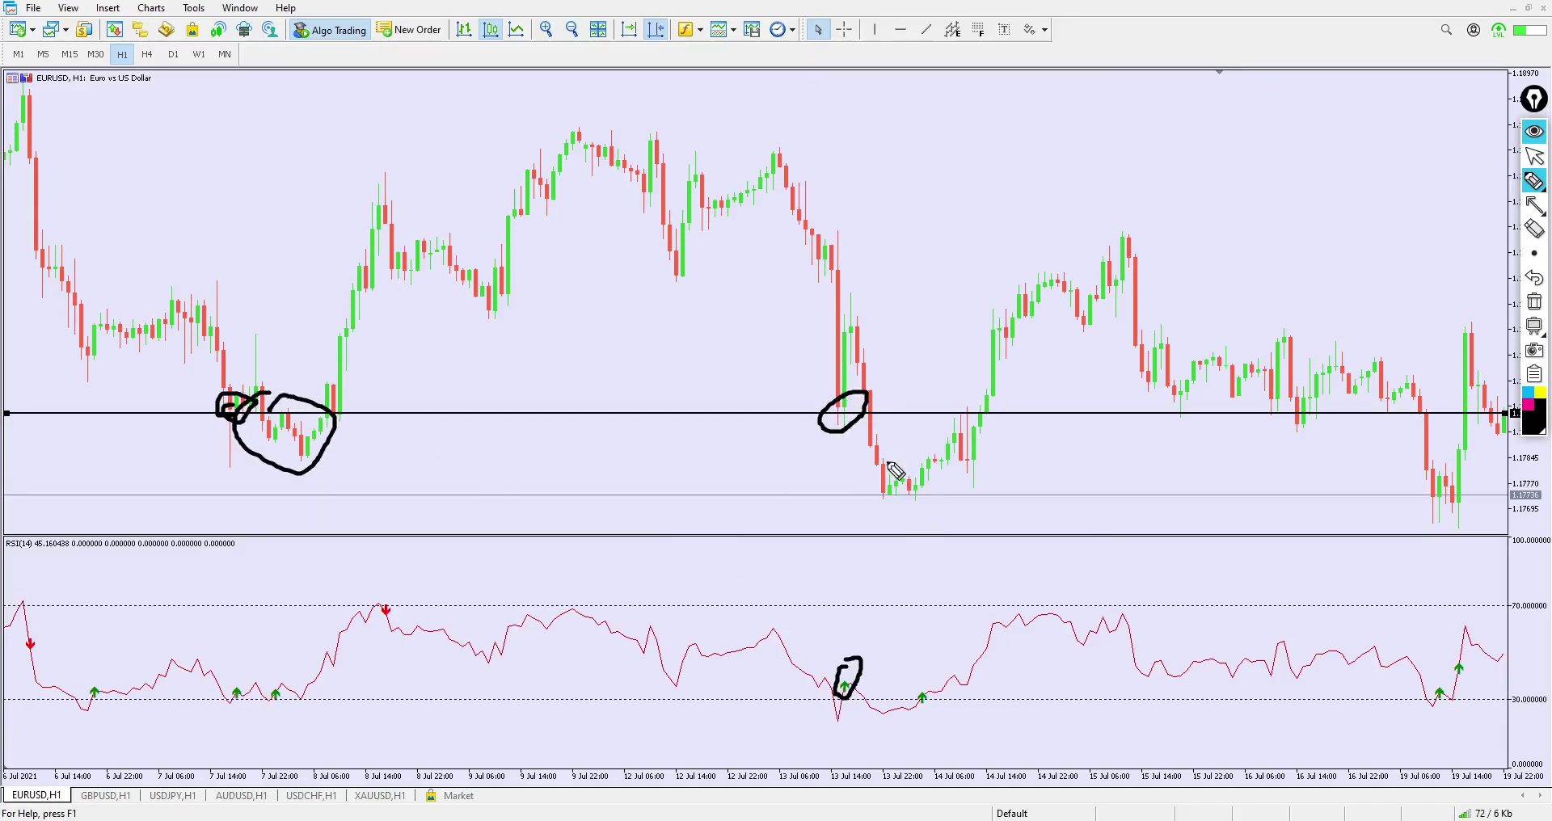
{"action": "left_click", "coordinate": [1534, 156]}
{"action": "left_click", "coordinate": [1533, 306]}
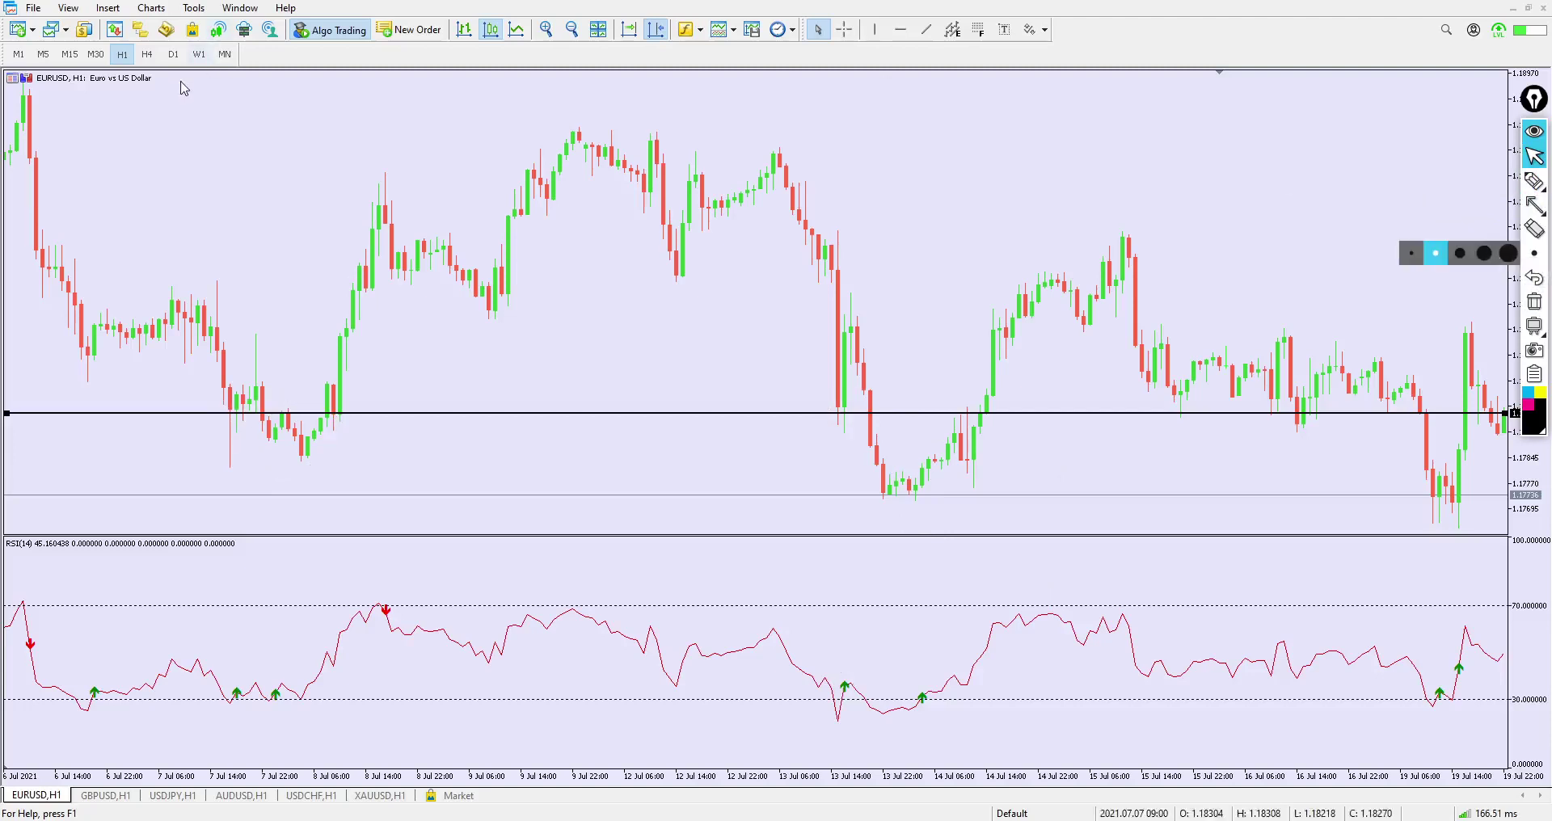
Add a second horizontal line at 1.17844 along the 8 July lows, and activate the annotation pen.
{"action": "left_click", "coordinate": [902, 29]}
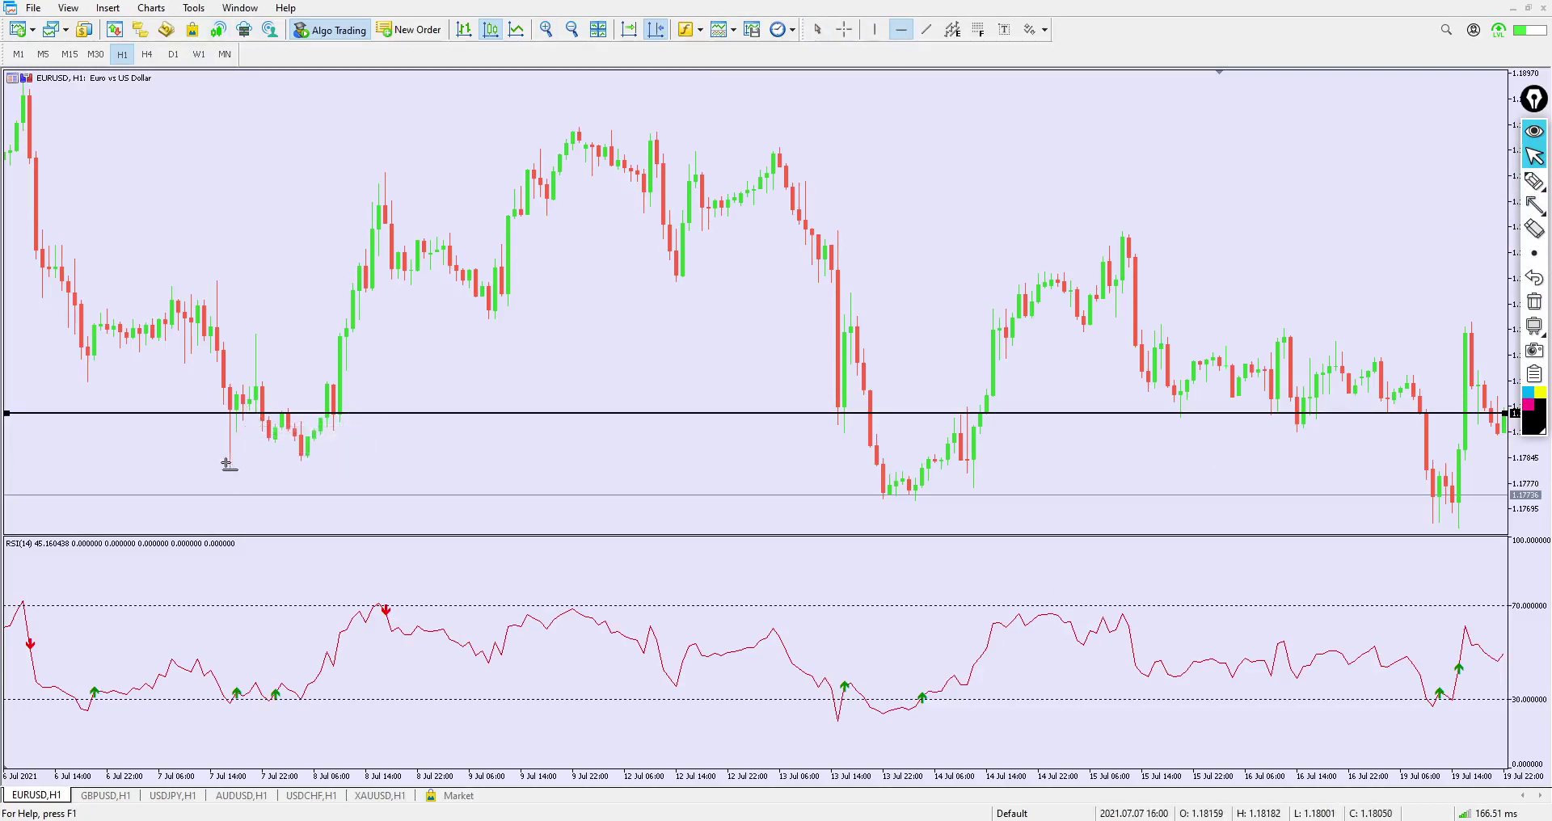
{"action": "left_click", "coordinate": [331, 457]}
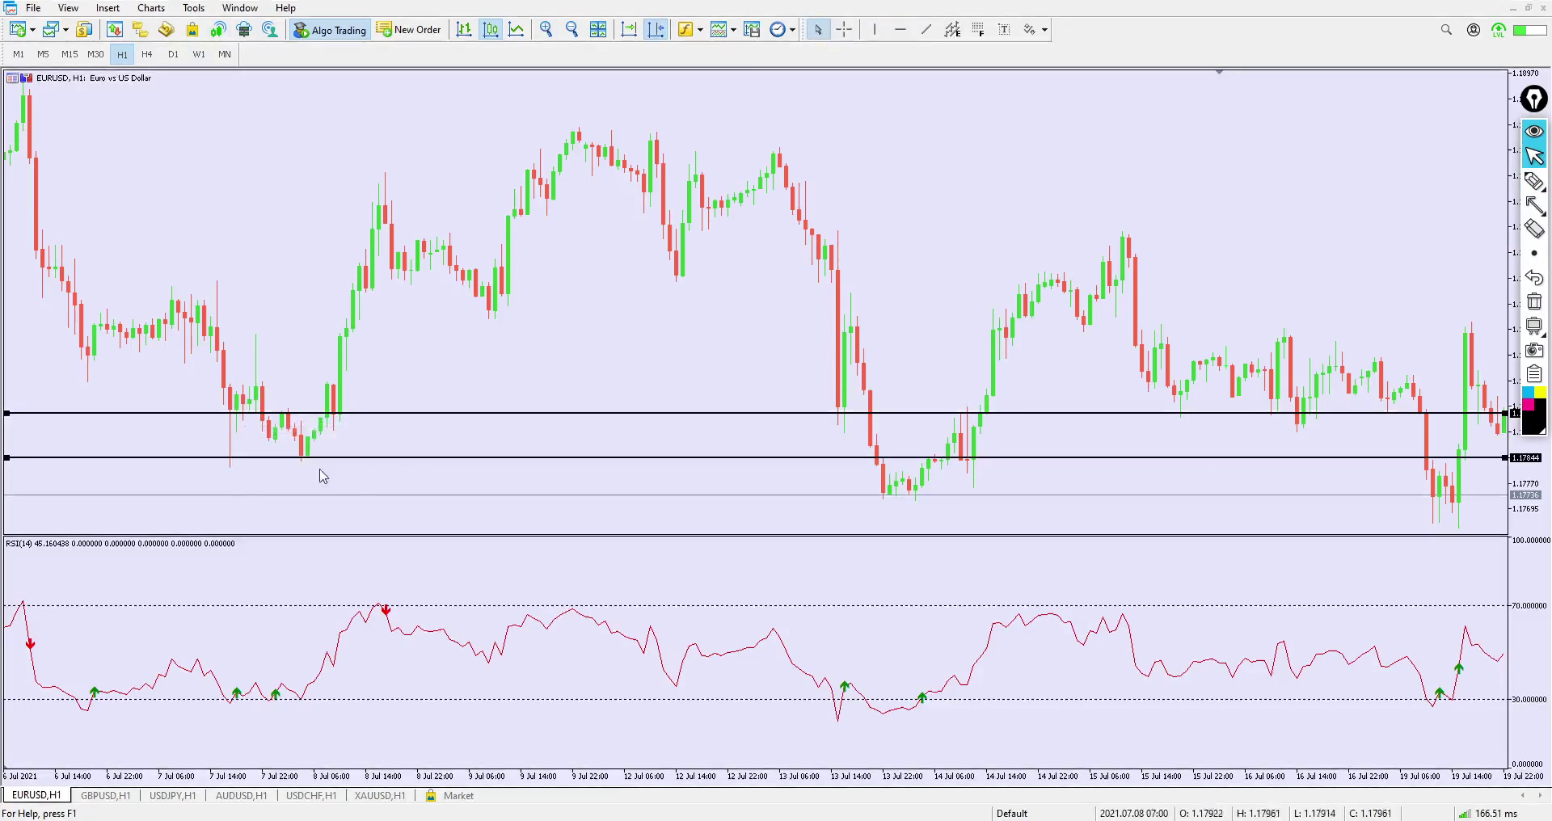
{"action": "left_click", "coordinate": [1534, 180]}
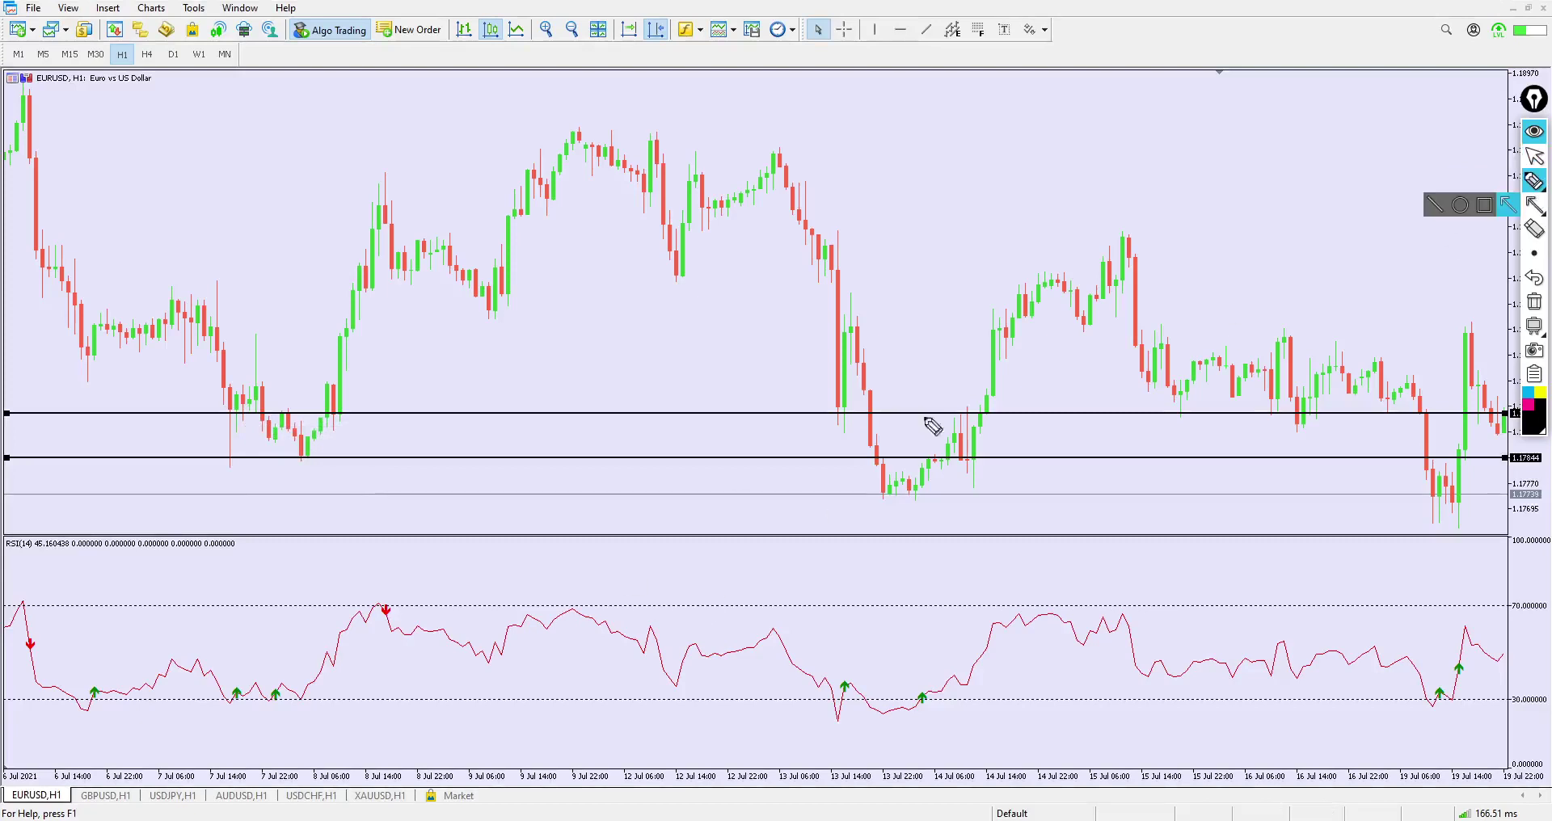
Circle the 13 July candle and both nearby buy arrows, underline the 7–8 July and 13–14 July lows, and clear the markings.
{"action": "mouse_move", "coordinate": [847, 418]}
{"action": "left_mouse_down"}
{"action": "mouse_move", "coordinate": [828, 416]}
{"action": "mouse_move", "coordinate": [857, 432]}
{"action": "mouse_move", "coordinate": [843, 421]}
{"action": "left_mouse_up"}
{"action": "mouse_move", "coordinate": [844, 673]}
{"action": "left_mouse_down"}
{"action": "mouse_move", "coordinate": [838, 700]}
{"action": "mouse_move", "coordinate": [841, 668]}
{"action": "left_mouse_up"}
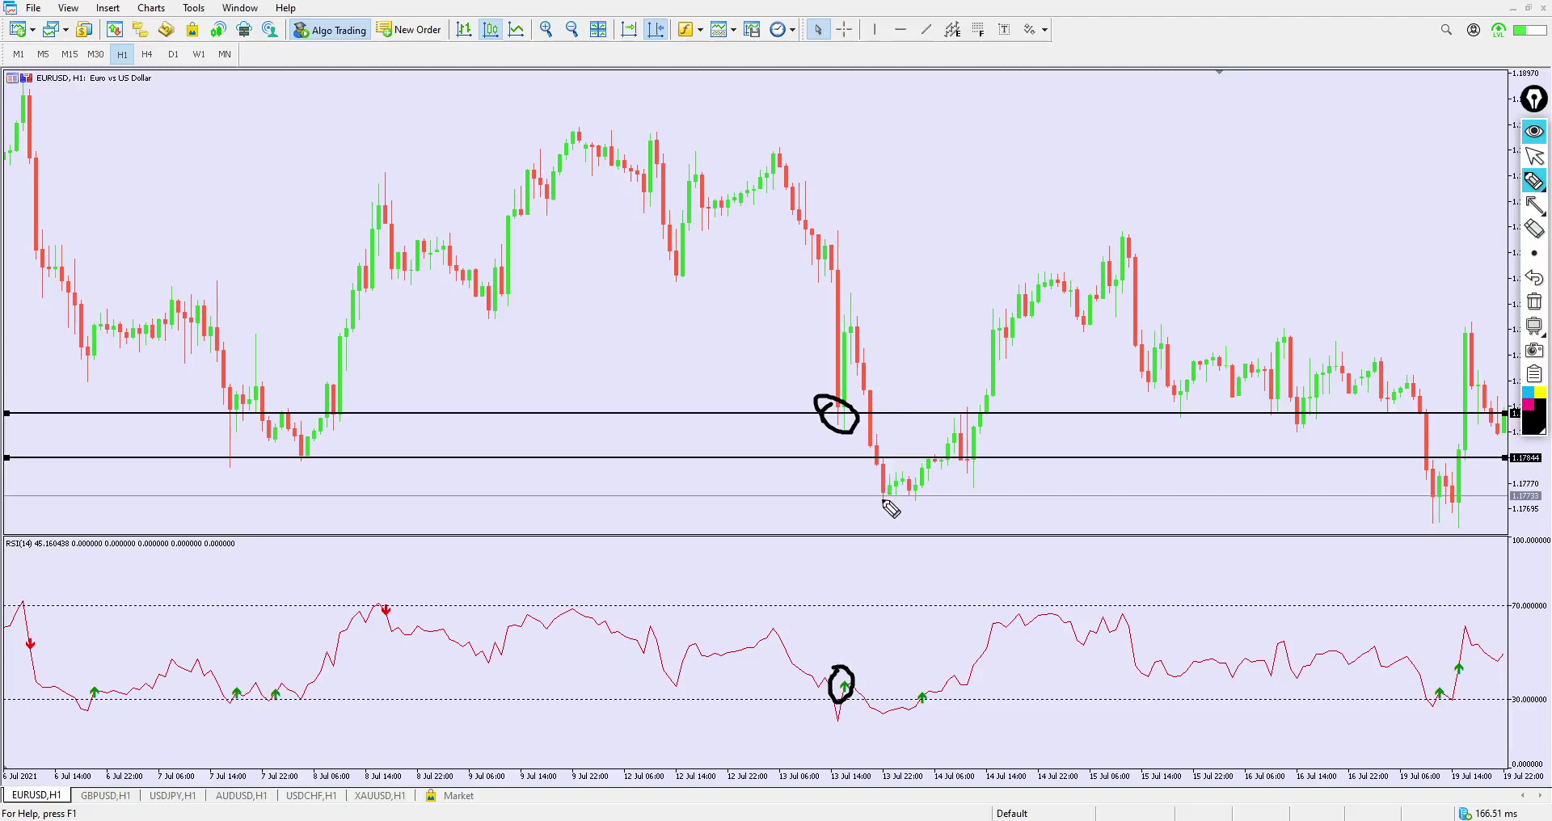
{"action": "left_click_drag", "start_coordinate": [198, 466], "coordinate": [364, 465]}
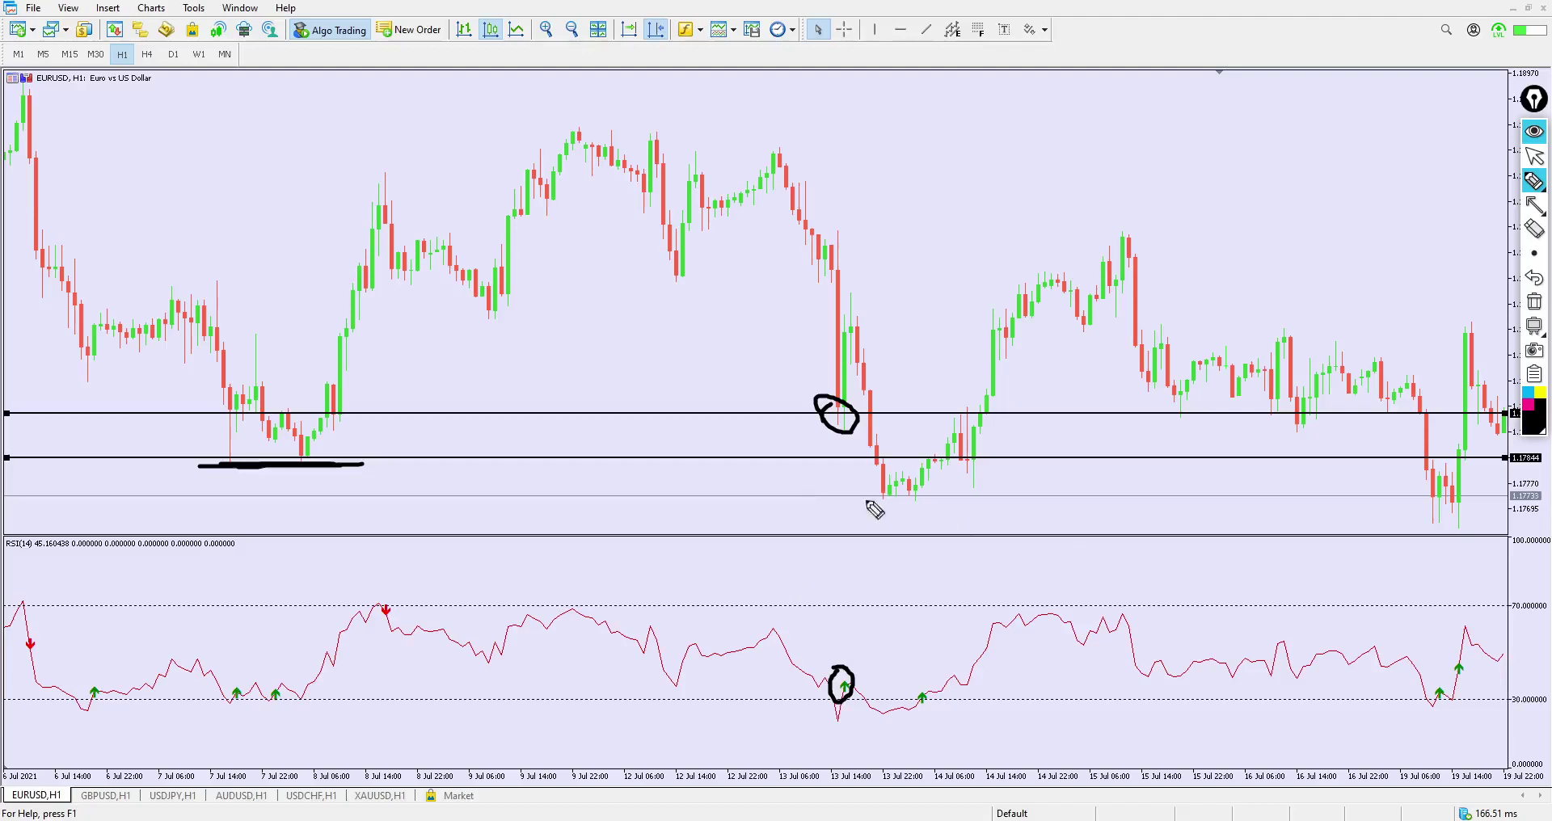
{"action": "left_click_drag", "start_coordinate": [855, 496], "coordinate": [1063, 505]}
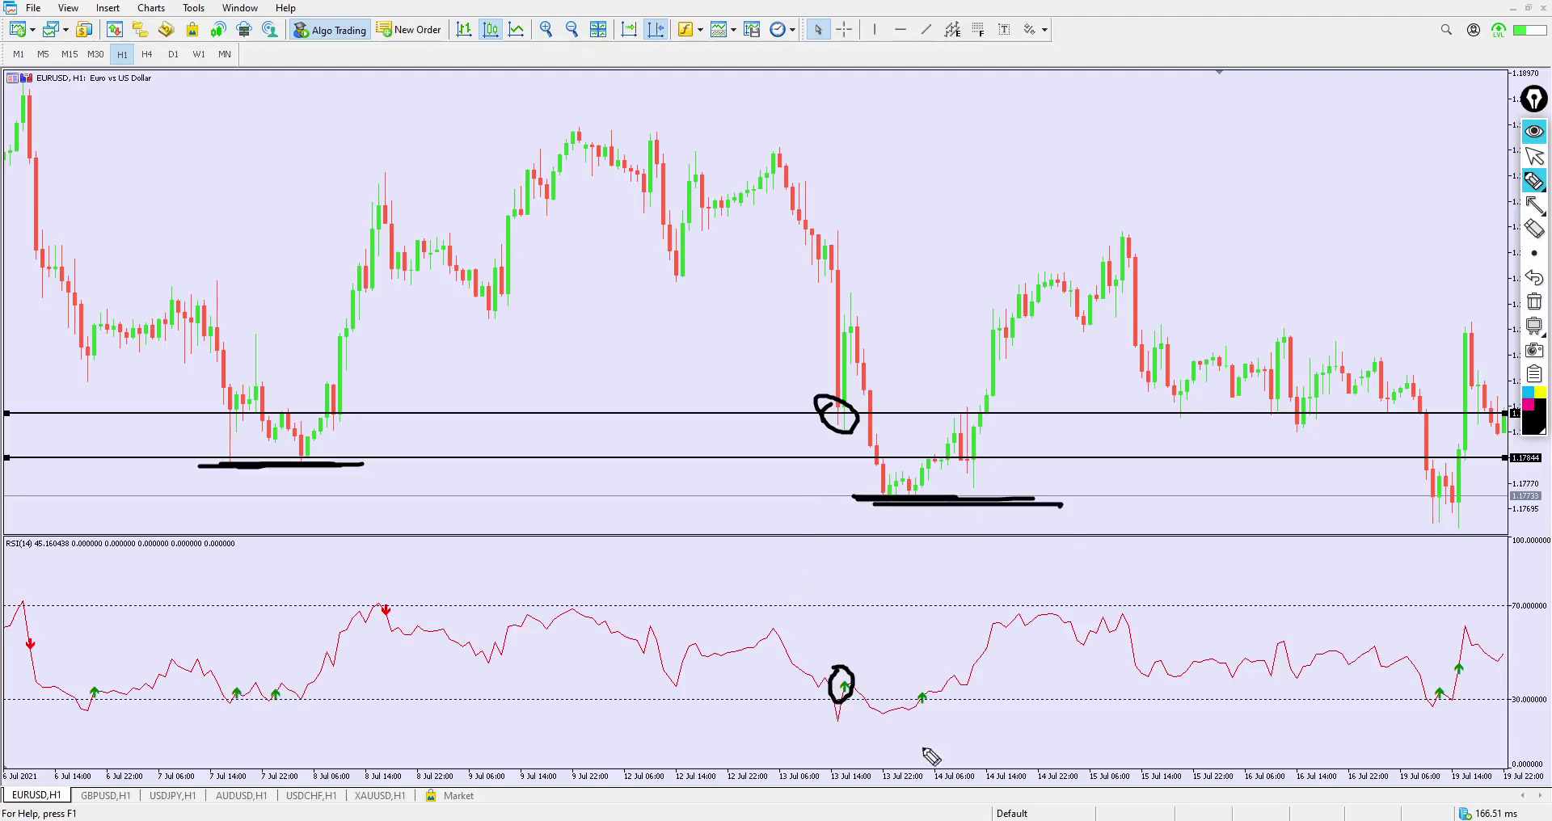
{"action": "mouse_move", "coordinate": [918, 679]}
{"action": "left_mouse_down"}
{"action": "mouse_move", "coordinate": [914, 708]}
{"action": "mouse_move", "coordinate": [953, 685]}
{"action": "mouse_move", "coordinate": [922, 681]}
{"action": "left_mouse_up"}
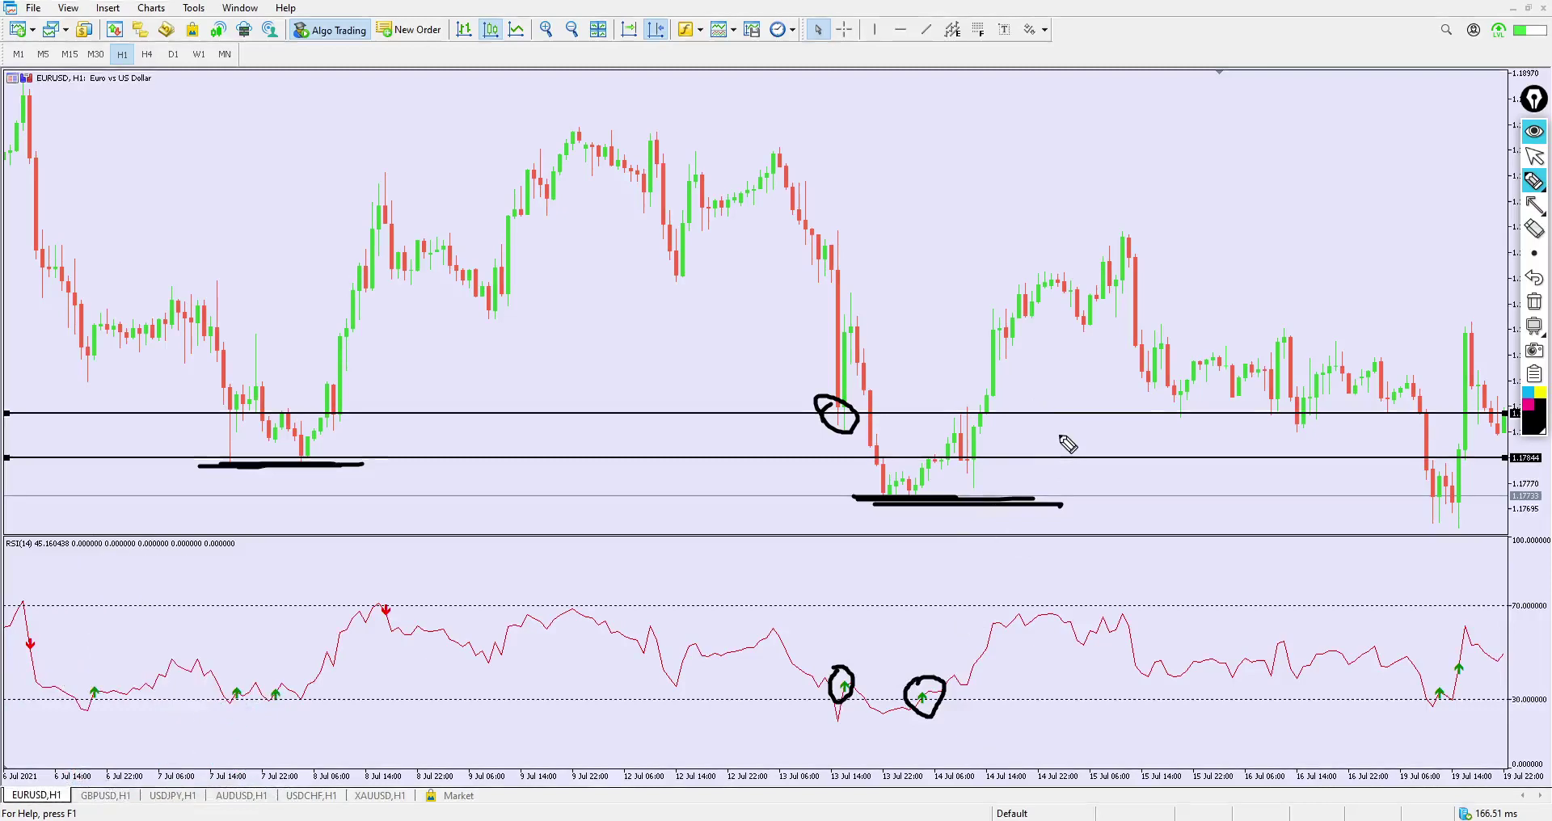
{"action": "left_click", "coordinate": [1533, 156]}
{"action": "left_click", "coordinate": [1534, 302]}
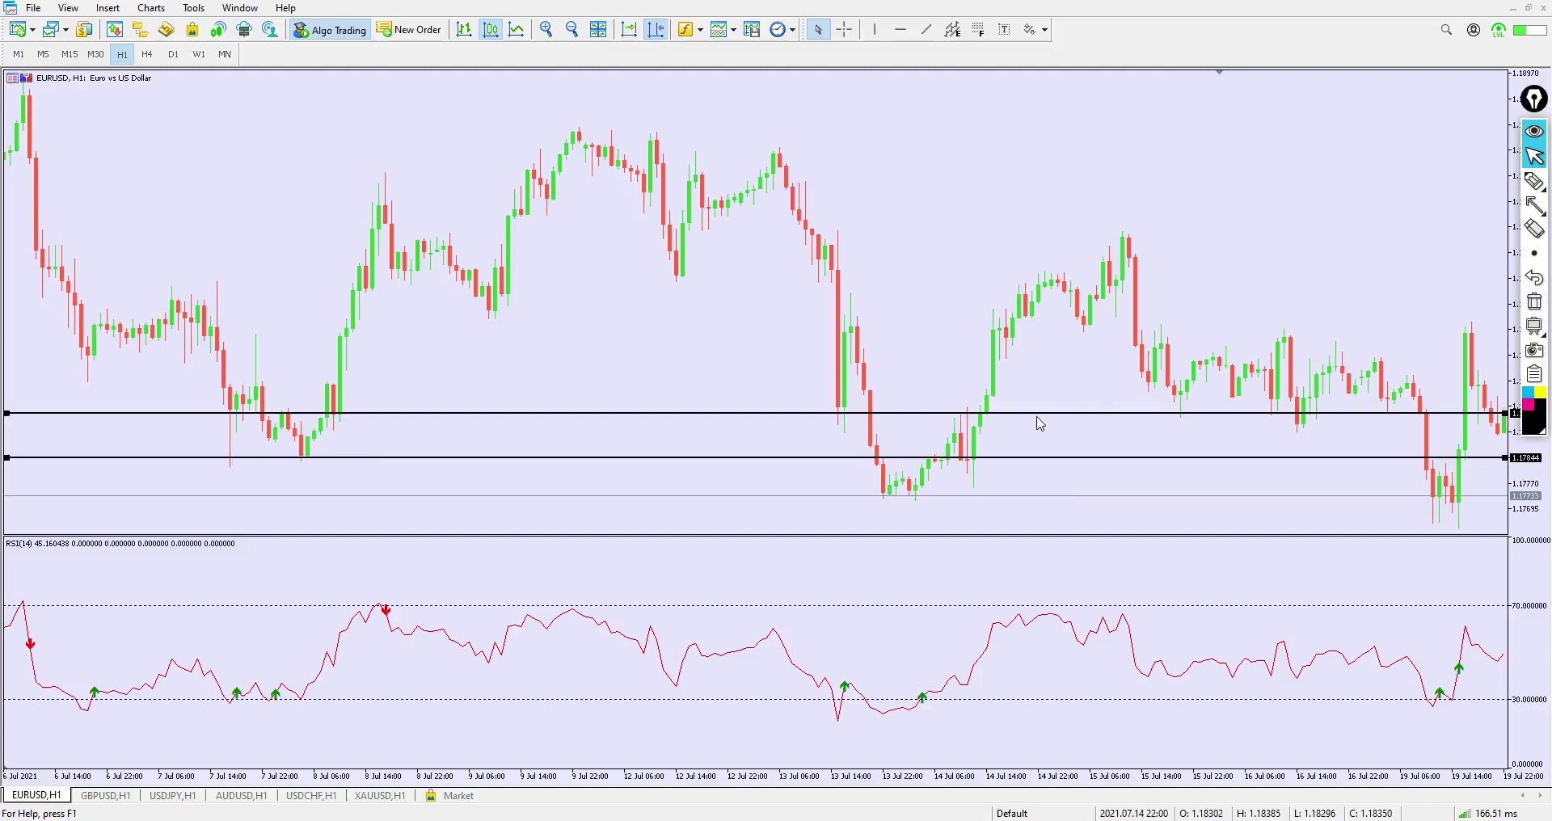
Delete both horizontal lines and add a new one across the 8 July high.
{"action": "left_click_drag", "start_coordinate": [1034, 462], "coordinate": [1032, 448]}
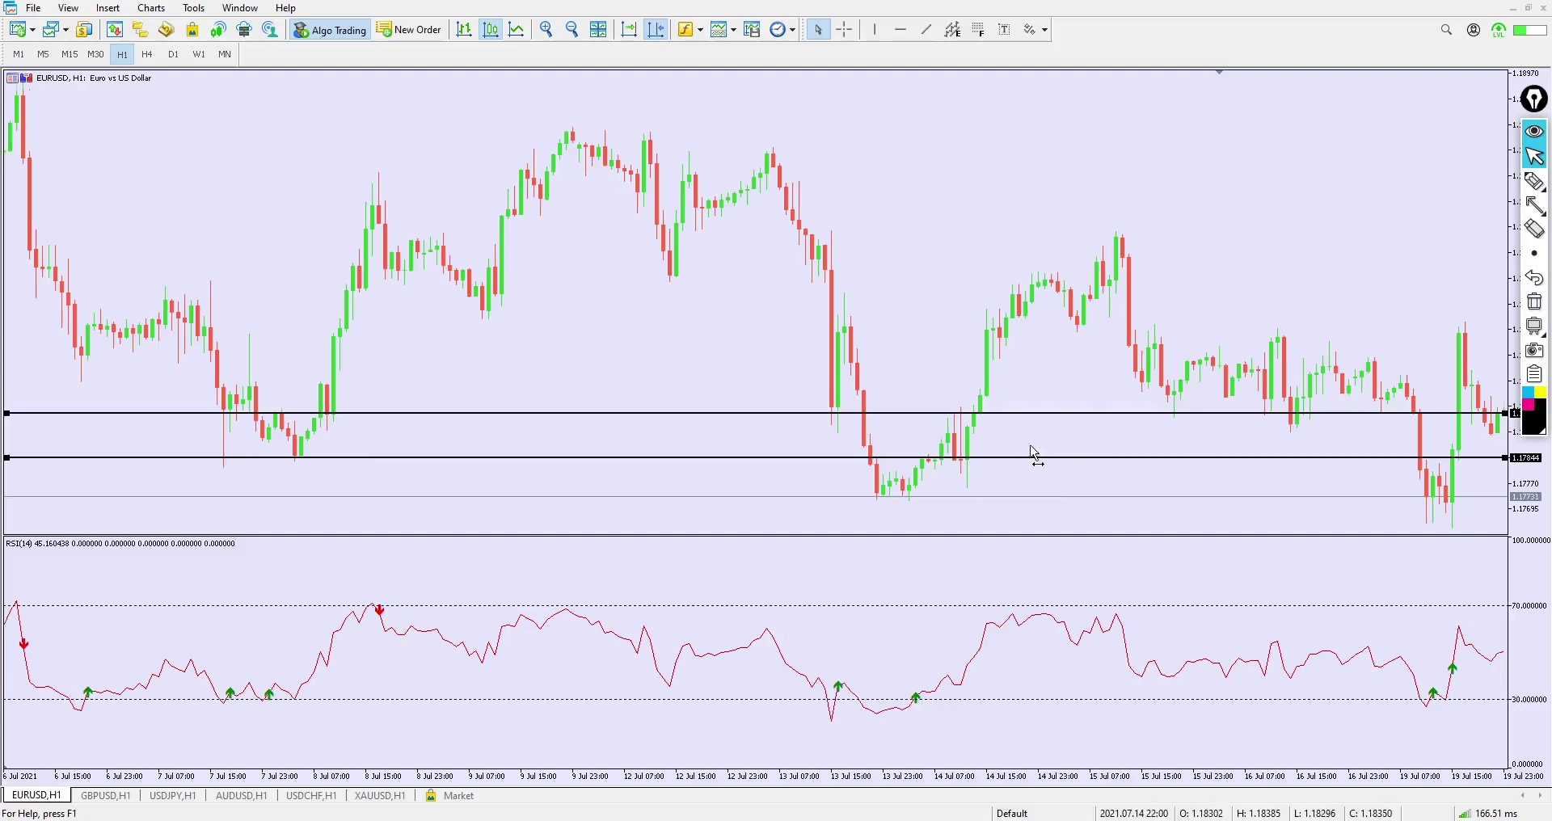
{"action": "key", "text": "Delete"}
{"action": "left_click_drag", "start_coordinate": [486, 433], "coordinate": [845, 376]}
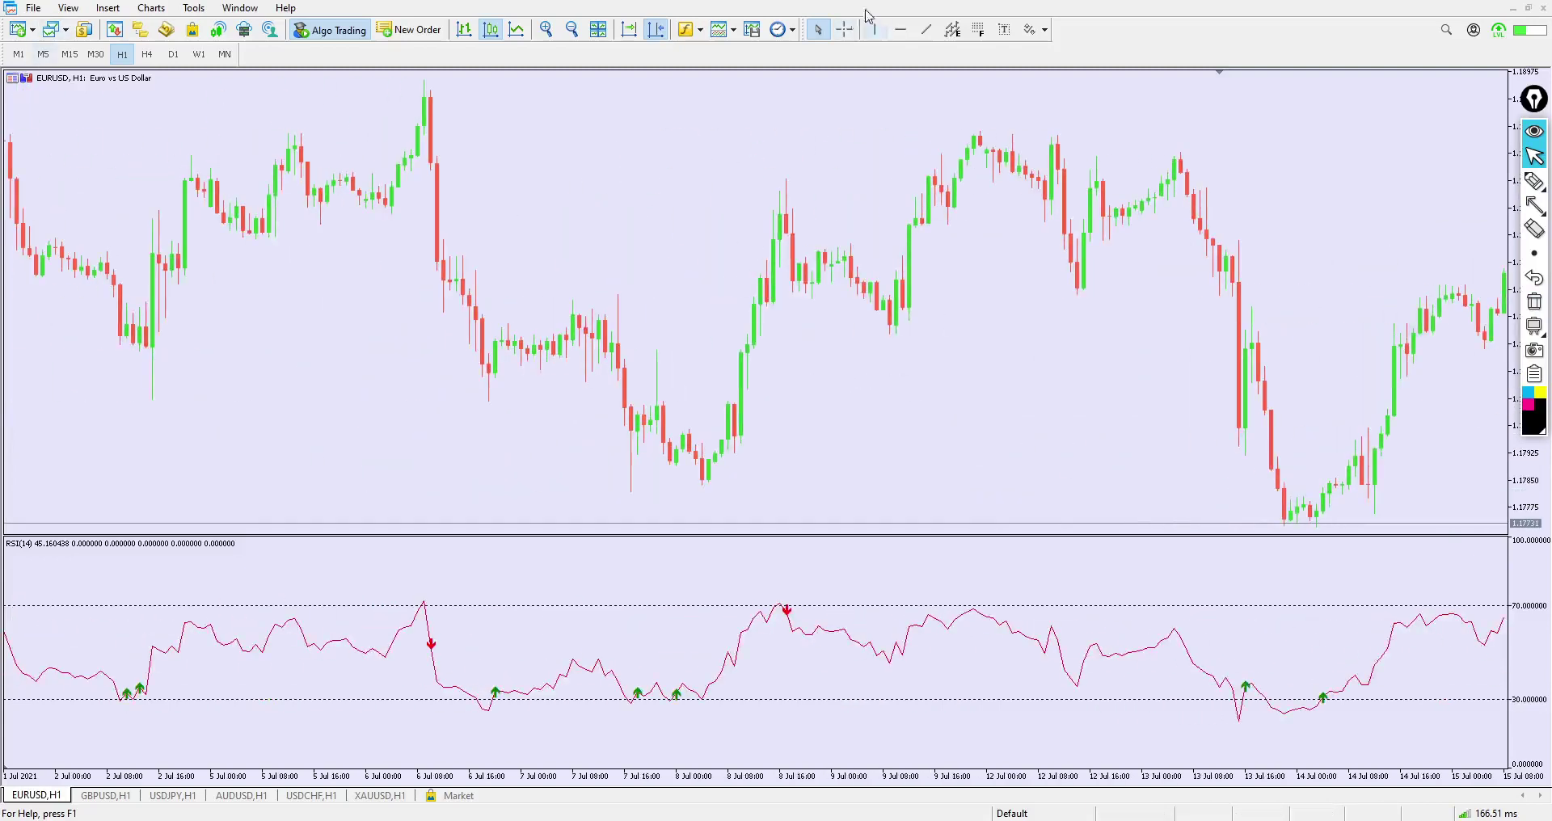
{"action": "left_click", "coordinate": [901, 29]}
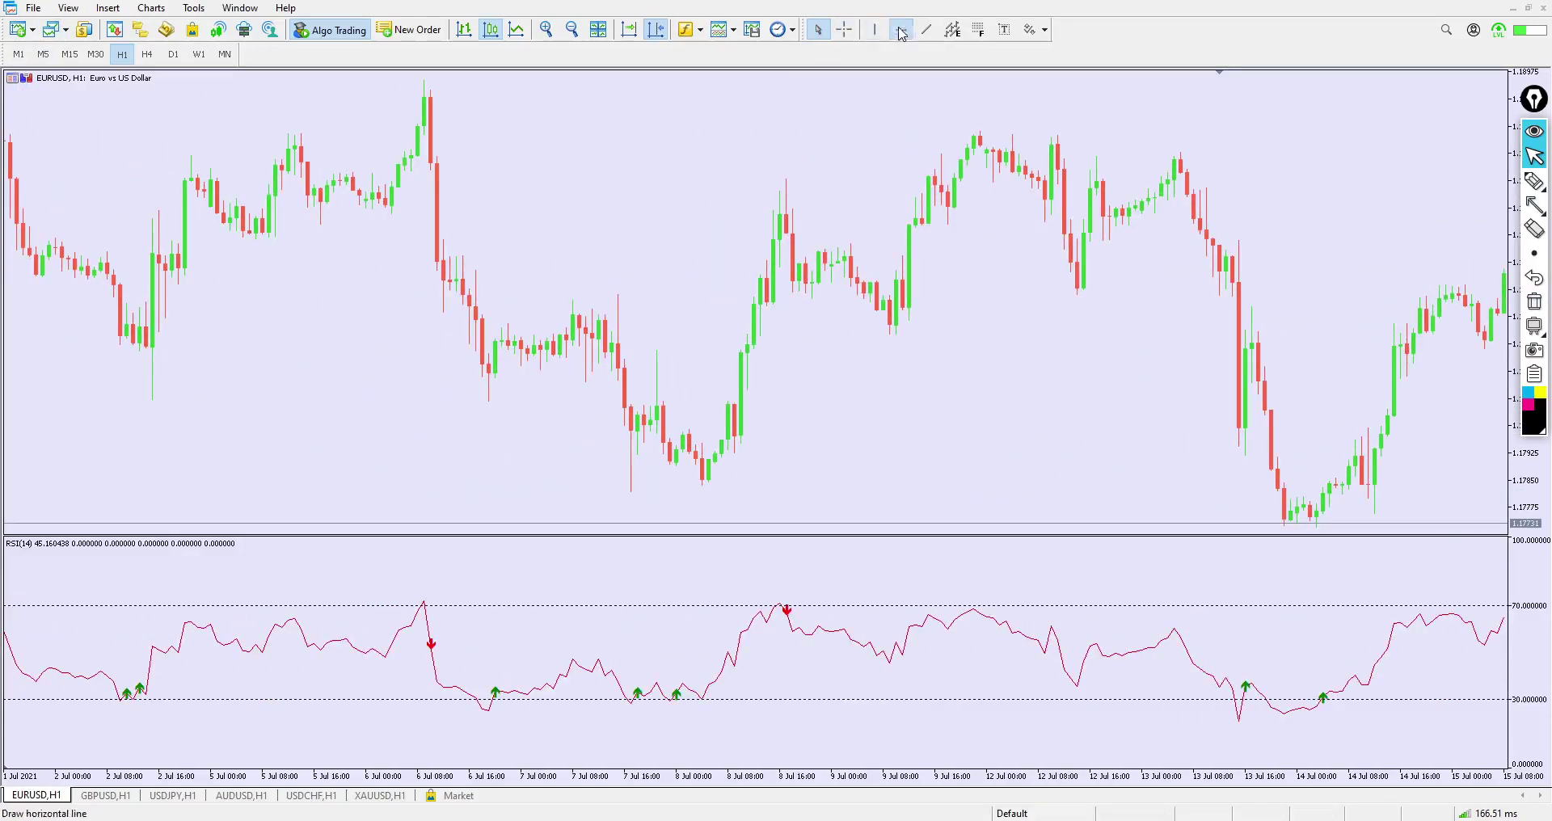
{"action": "left_click", "coordinate": [794, 209]}
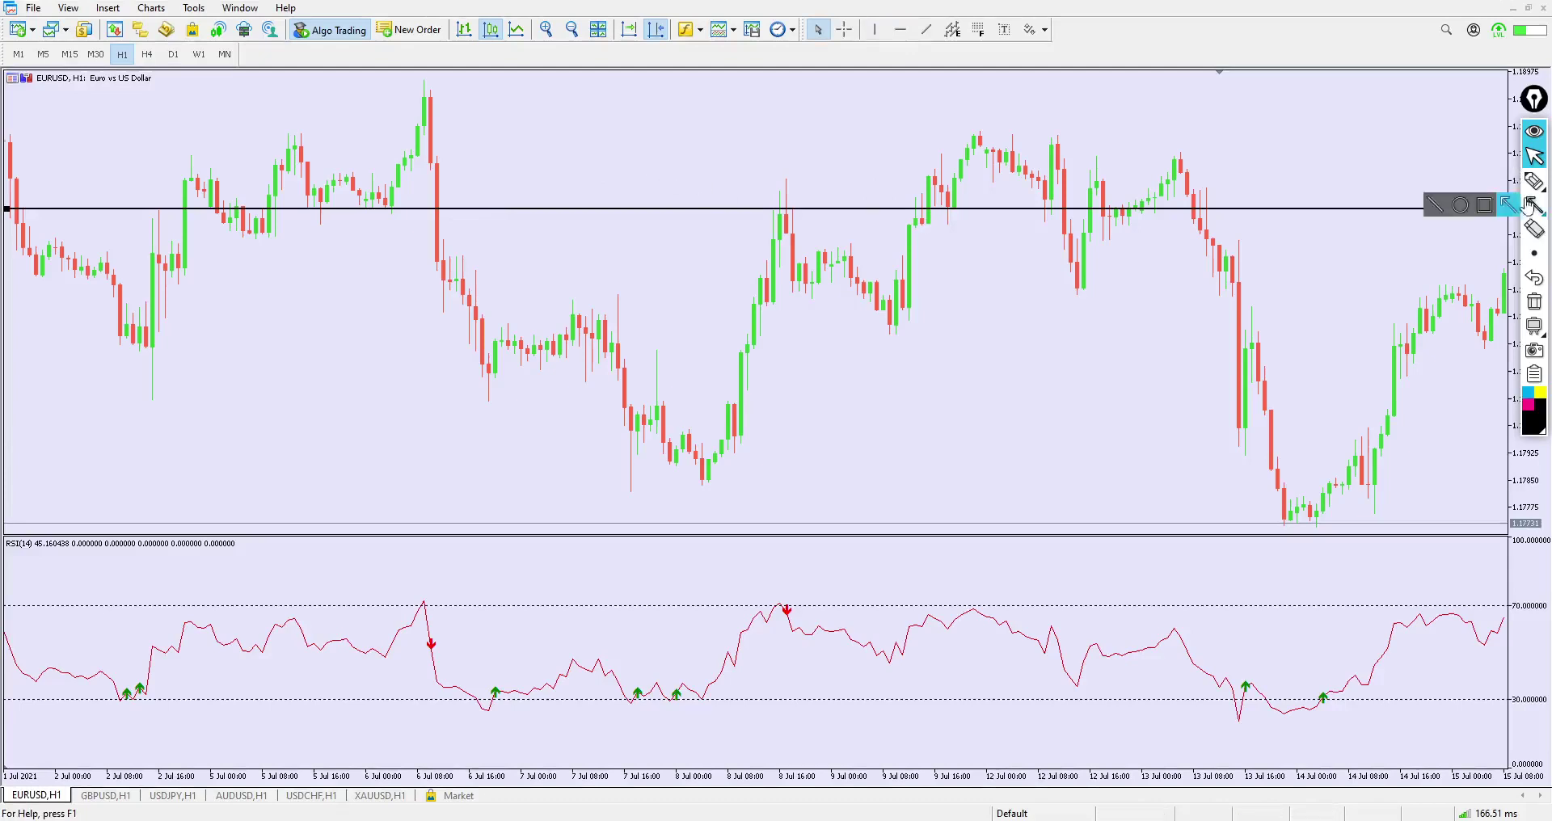
Circle the 8 July sell arrow and its high, mark the resistance level and the following 9 July low, and clear the markings.
{"action": "mouse_move", "coordinate": [788, 589]}
{"action": "left_mouse_down"}
{"action": "mouse_move", "coordinate": [770, 628]}
{"action": "mouse_move", "coordinate": [784, 632]}
{"action": "mouse_move", "coordinate": [810, 601]}
{"action": "mouse_move", "coordinate": [774, 600]}
{"action": "left_mouse_up"}
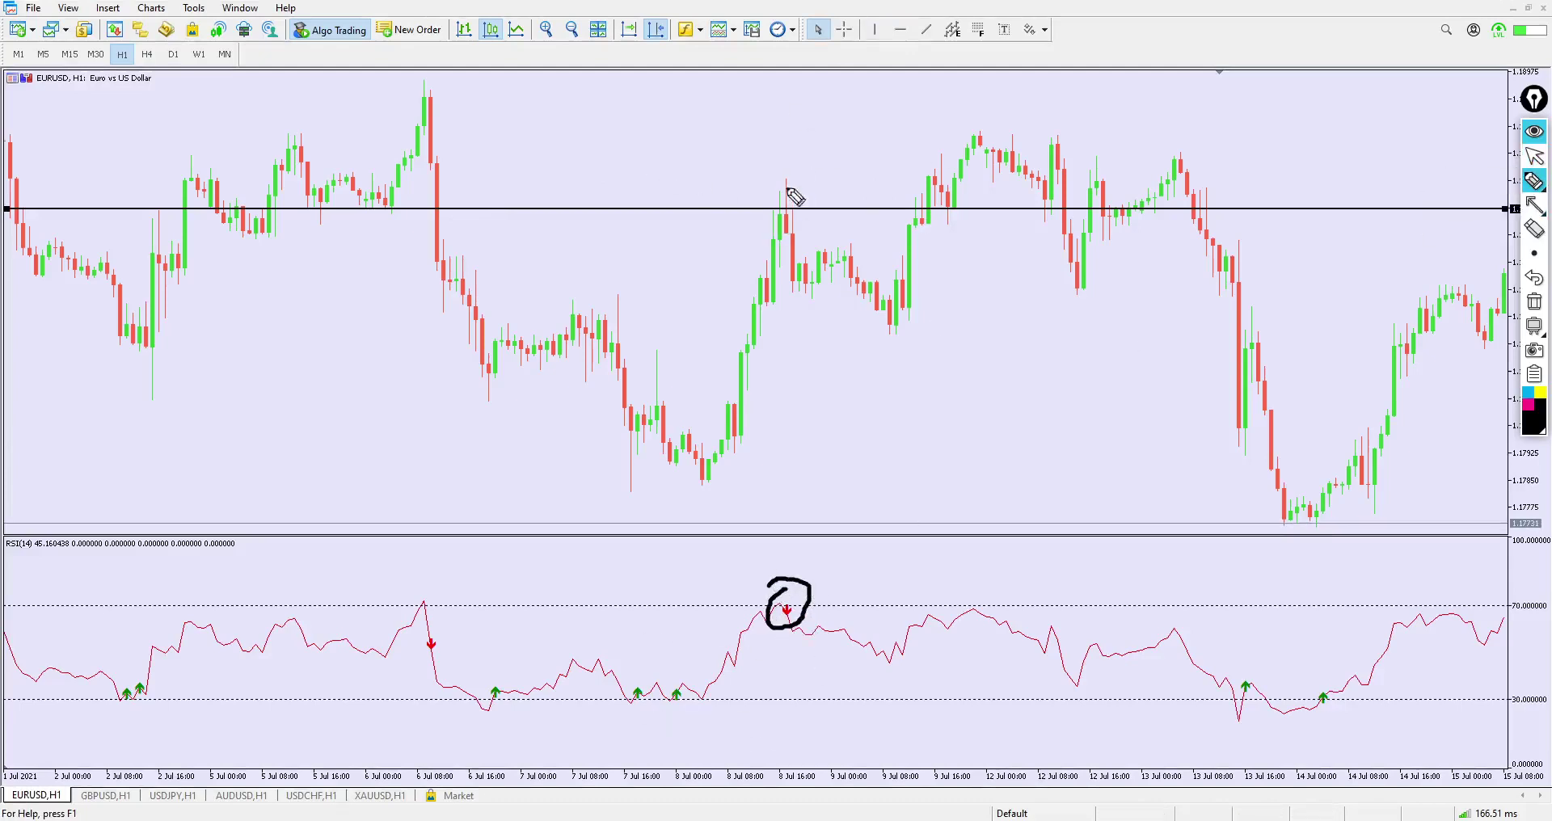
{"action": "mouse_move", "coordinate": [770, 173]}
{"action": "left_mouse_down"}
{"action": "mouse_move", "coordinate": [748, 200]}
{"action": "mouse_move", "coordinate": [783, 216]}
{"action": "mouse_move", "coordinate": [811, 190]}
{"action": "mouse_move", "coordinate": [759, 198]}
{"action": "left_mouse_up"}
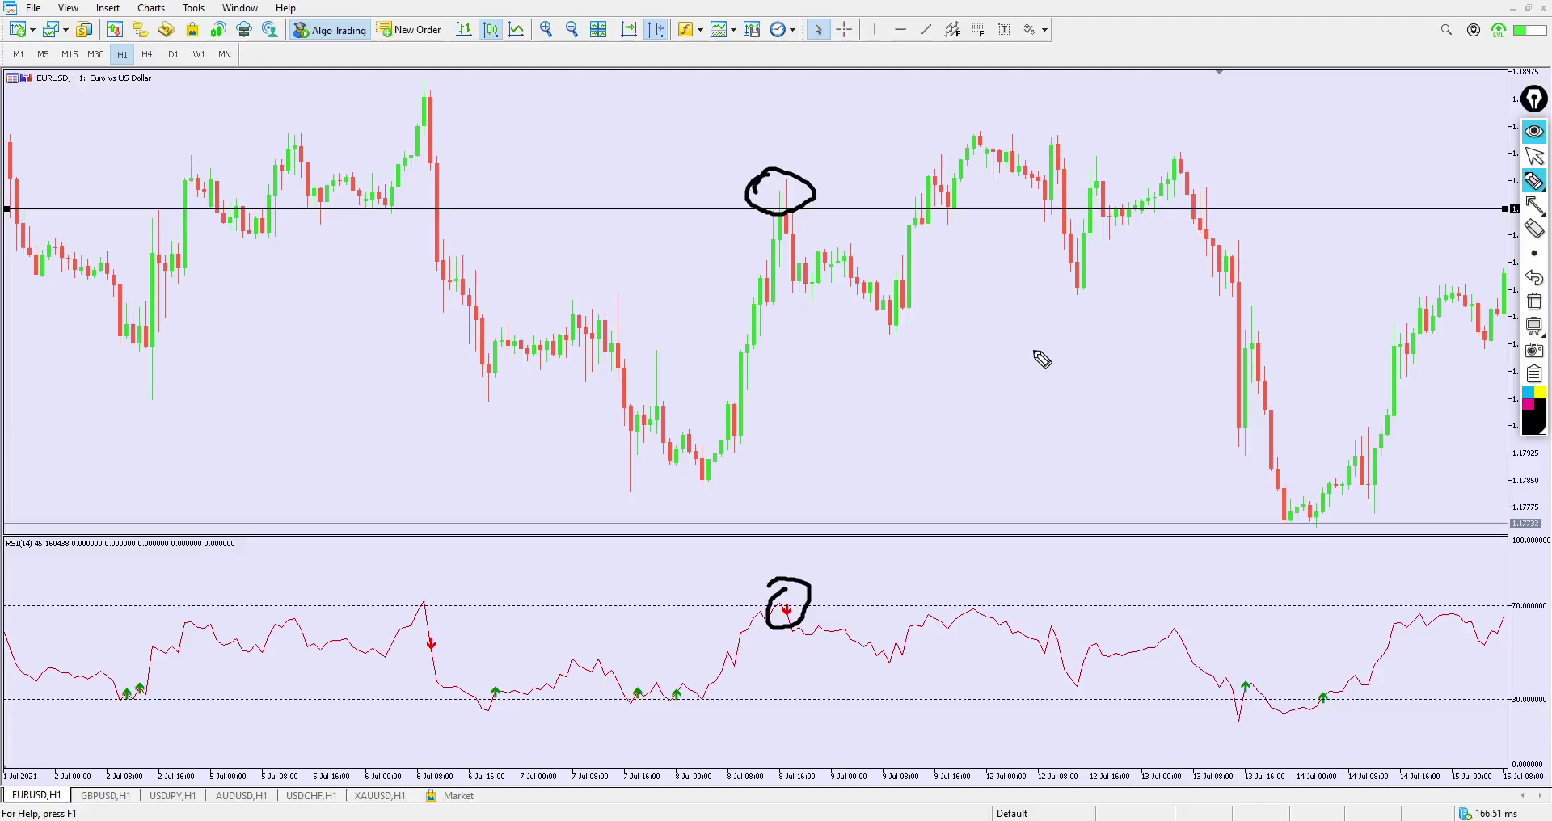
{"action": "left_click_drag", "start_coordinate": [799, 593], "coordinate": [779, 598]}
{"action": "mouse_move", "coordinate": [704, 212]}
{"action": "left_mouse_down"}
{"action": "mouse_move", "coordinate": [879, 194]}
{"action": "mouse_move", "coordinate": [718, 213]}
{"action": "mouse_move", "coordinate": [817, 213]}
{"action": "left_mouse_up"}
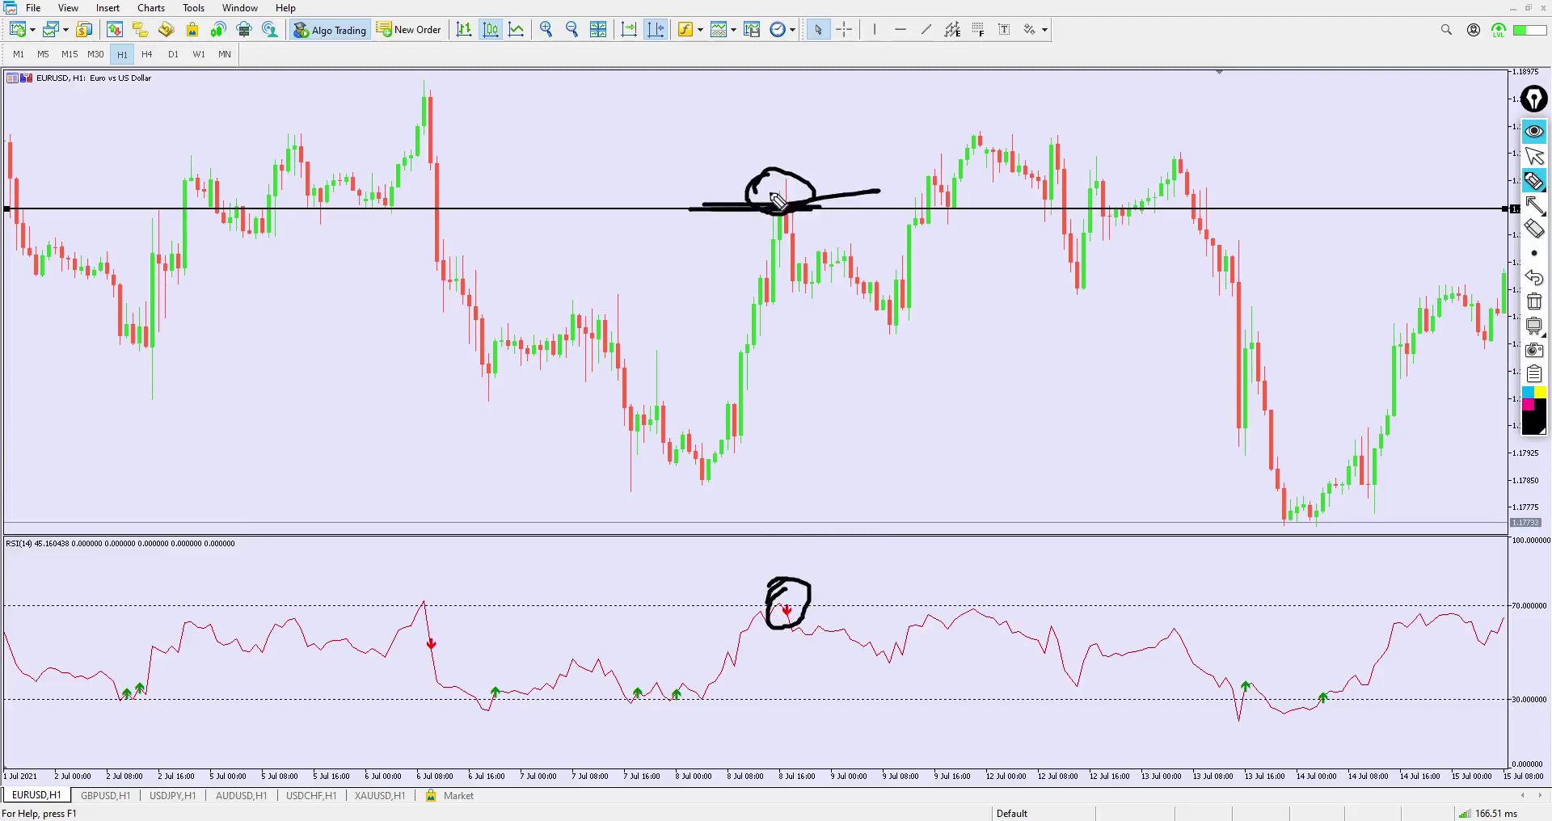
{"action": "mouse_move", "coordinate": [853, 332]}
{"action": "left_mouse_down"}
{"action": "mouse_move", "coordinate": [894, 318]}
{"action": "mouse_move", "coordinate": [894, 336]}
{"action": "mouse_move", "coordinate": [936, 336]}
{"action": "left_mouse_up"}
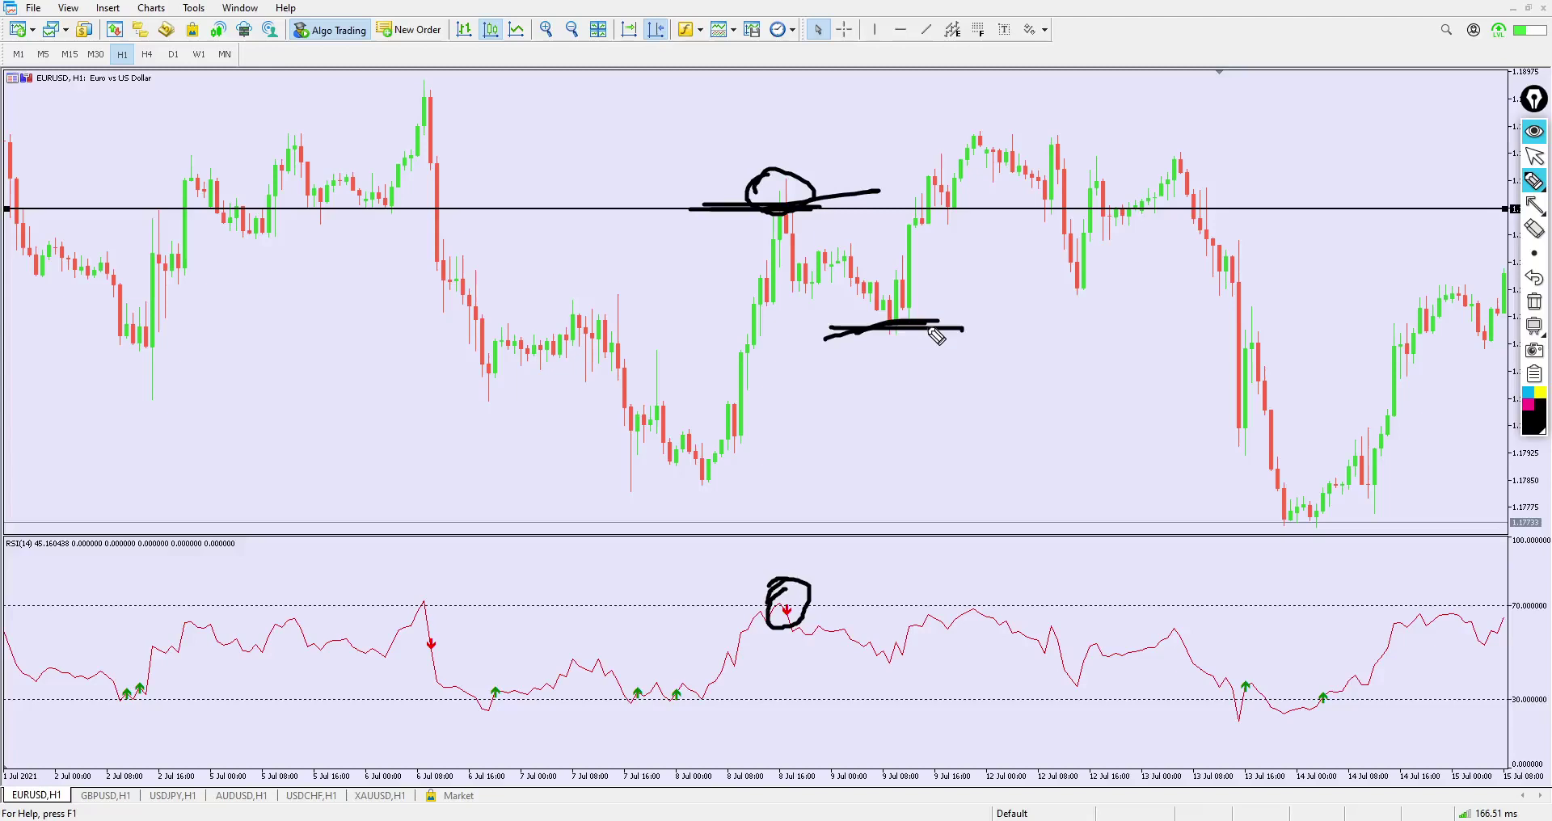
{"action": "left_click", "coordinate": [1534, 156]}
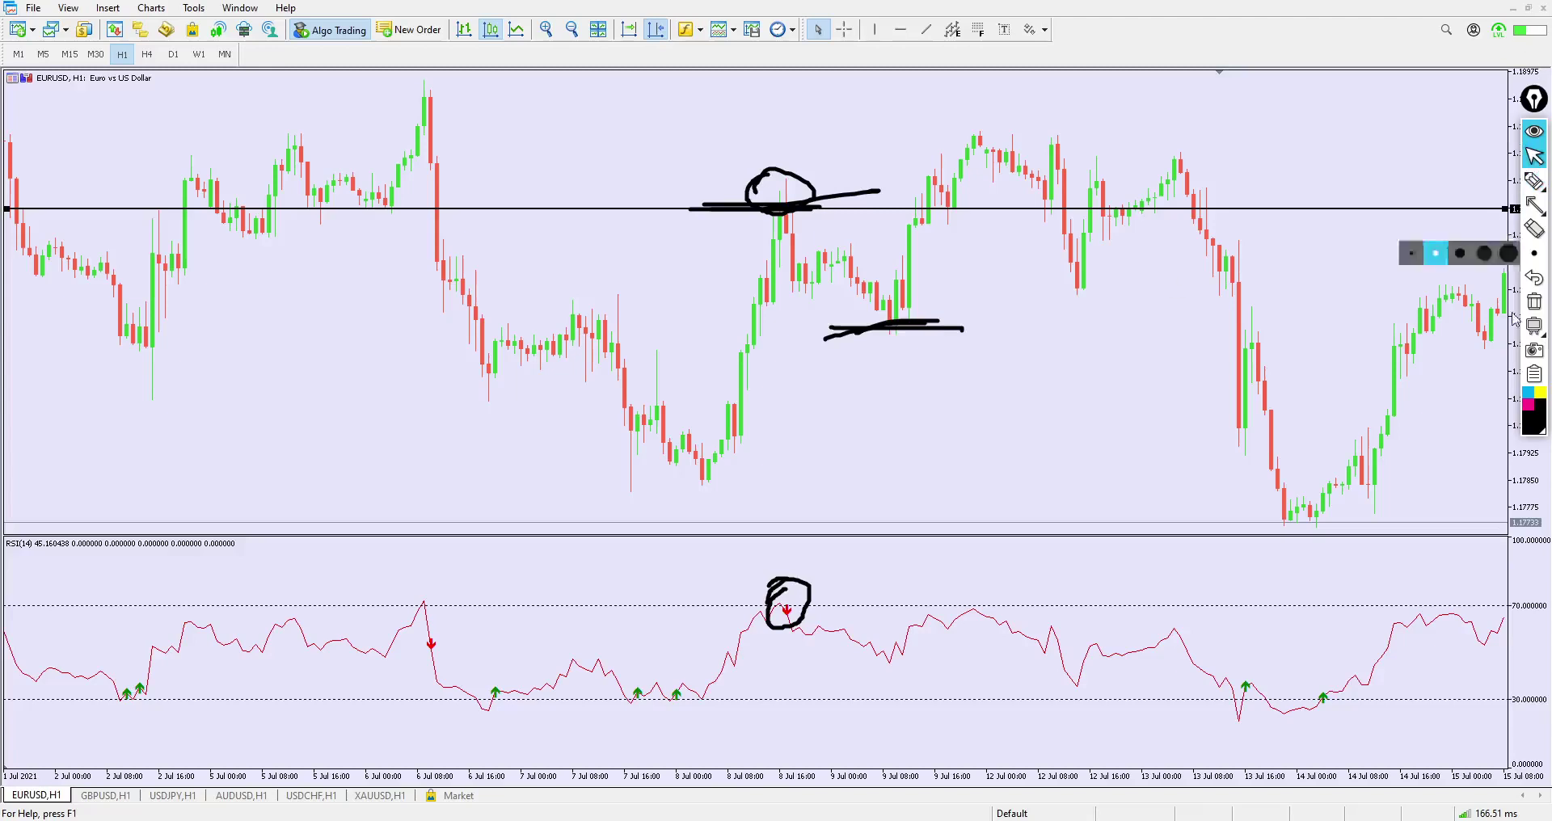
{"action": "left_click", "coordinate": [1534, 302]}
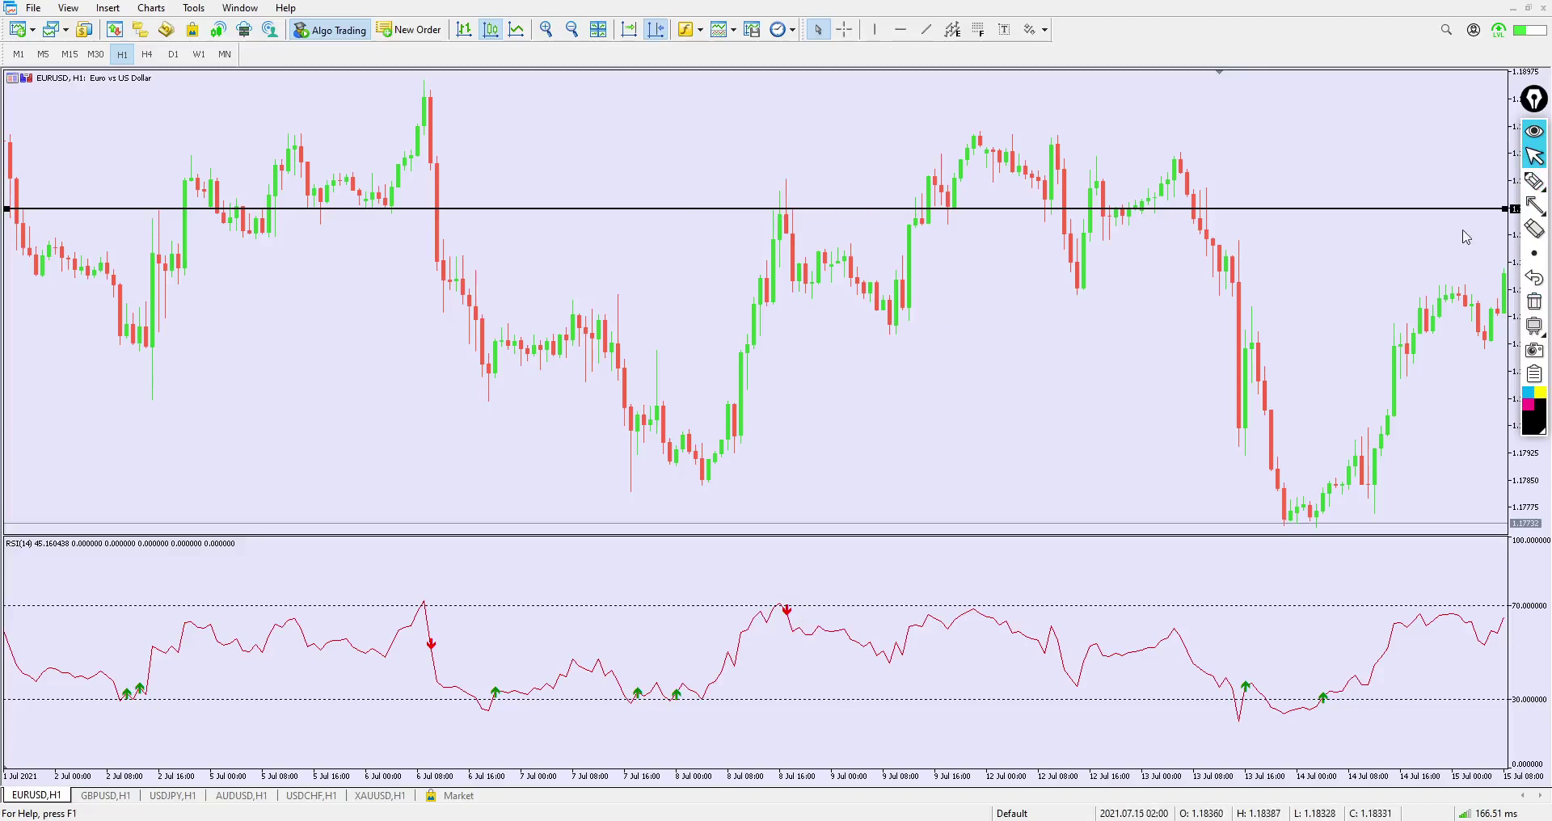
Circle the pair of buy arrows at 7–8 July and move the horizontal line down to the lows above them.
{"action": "left_click_drag", "start_coordinate": [825, 424], "coordinate": [1318, 360]}
{"action": "left_click_drag", "start_coordinate": [1054, 543], "coordinate": [811, 490]}
{"action": "left_click", "coordinate": [1534, 182]}
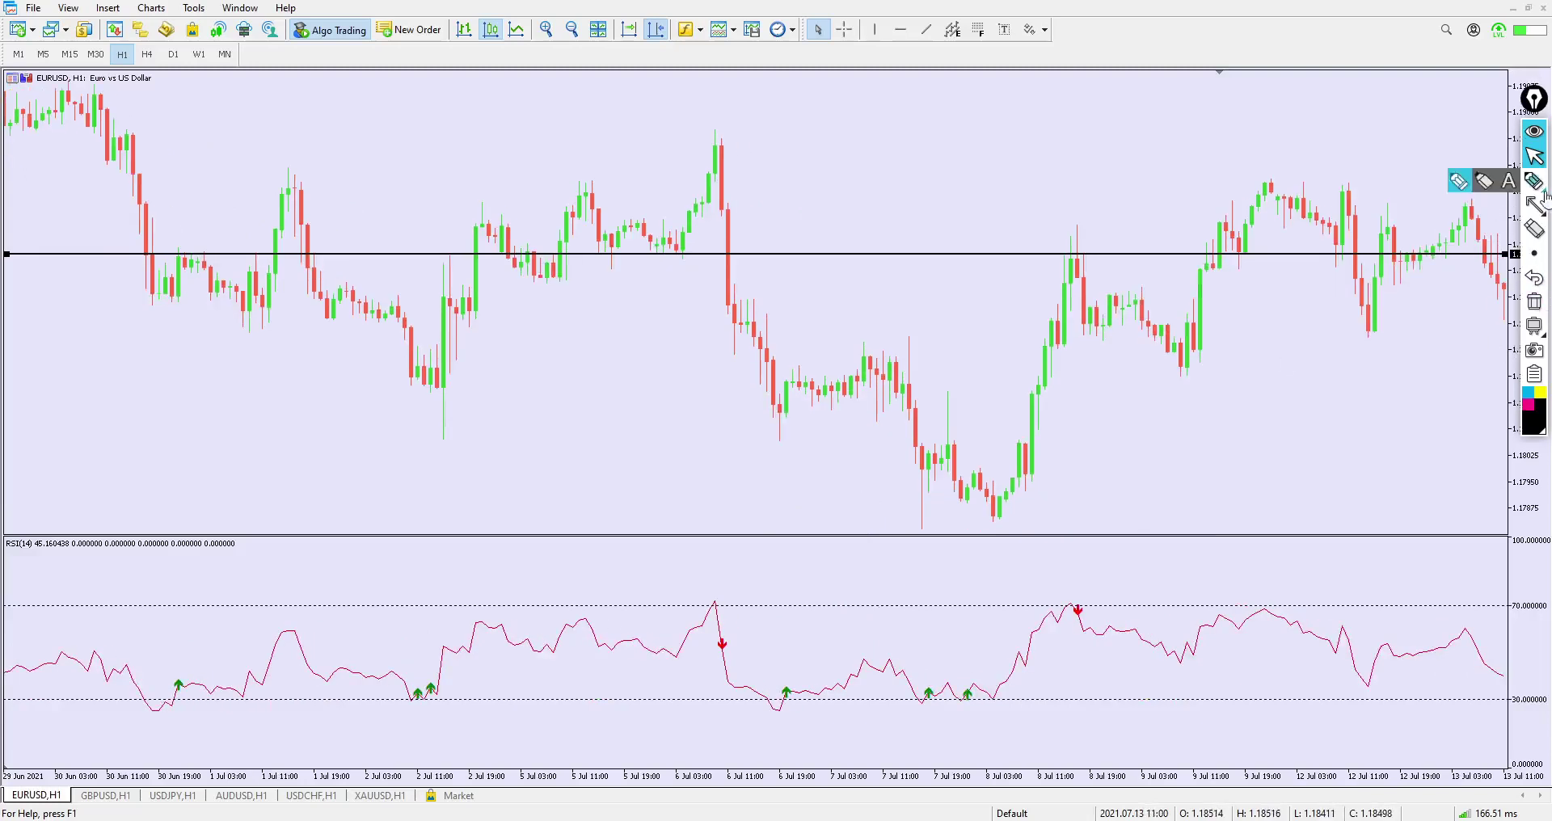
{"action": "mouse_move", "coordinate": [924, 671]}
{"action": "left_mouse_down"}
{"action": "mouse_move", "coordinate": [936, 711]}
{"action": "mouse_move", "coordinate": [1010, 684]}
{"action": "mouse_move", "coordinate": [921, 709]}
{"action": "left_mouse_up"}
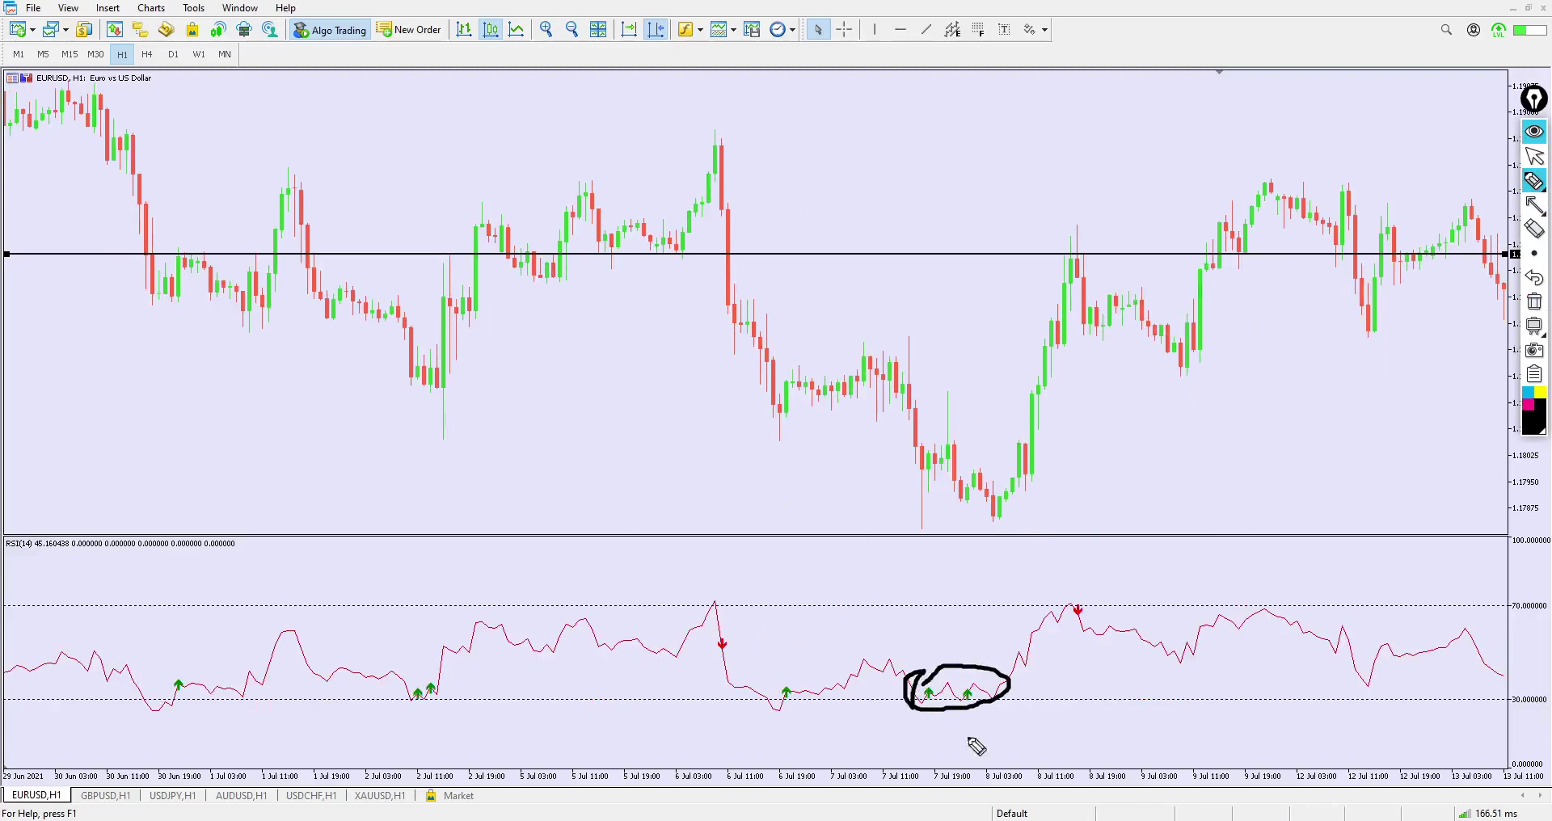
{"action": "left_click", "coordinate": [1535, 156]}
{"action": "left_click_drag", "start_coordinate": [848, 261], "coordinate": [866, 518]}
Circle and underline the 7–8 July lows on the line, mark the 7 July wick top and the 8 July high, and clear the markings.
{"action": "mouse_move", "coordinate": [1541, 212]}
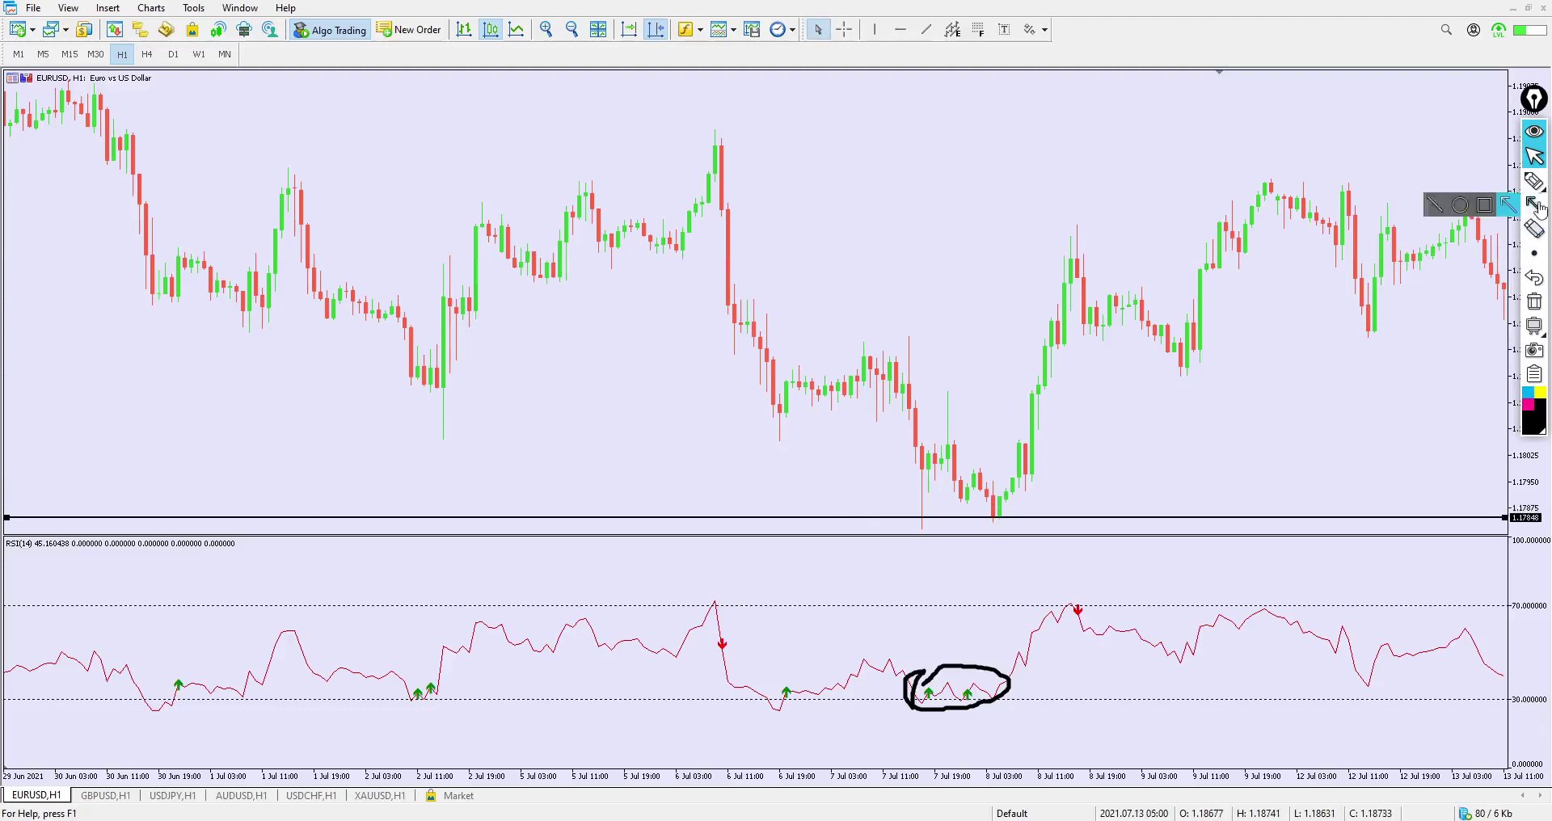
{"action": "left_click", "coordinate": [1535, 181]}
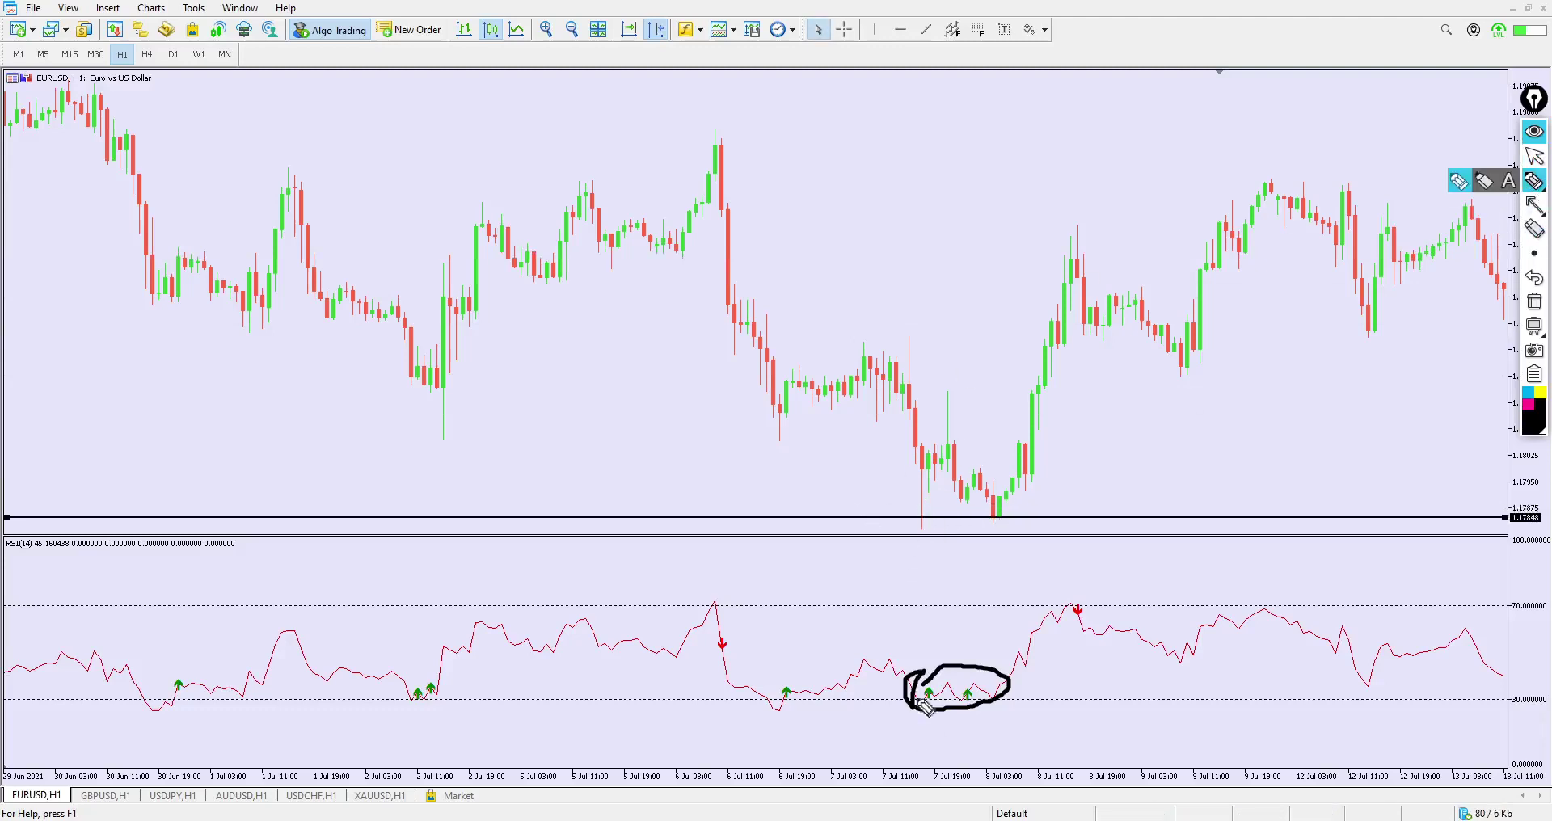
{"action": "mouse_move", "coordinate": [911, 515]}
{"action": "left_mouse_down"}
{"action": "mouse_move", "coordinate": [1029, 520]}
{"action": "mouse_move", "coordinate": [985, 501]}
{"action": "mouse_move", "coordinate": [912, 520]}
{"action": "left_mouse_up"}
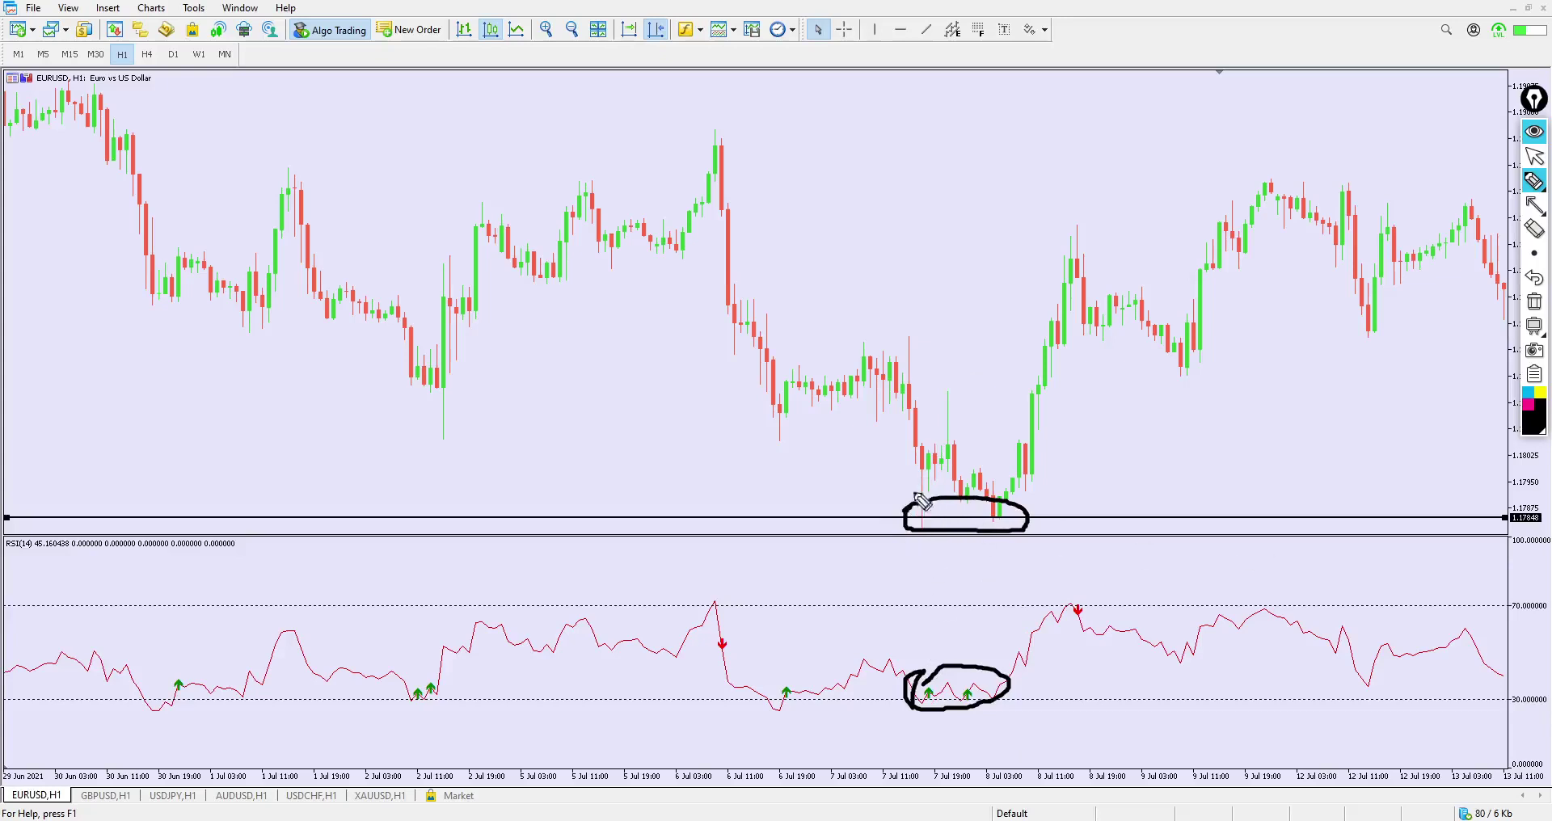
{"action": "left_click_drag", "start_coordinate": [932, 393], "coordinate": [962, 395]}
{"action": "left_click_drag", "start_coordinate": [887, 515], "coordinate": [1140, 511]}
{"action": "mouse_move", "coordinate": [877, 519]}
{"action": "left_mouse_down"}
{"action": "mouse_move", "coordinate": [1219, 517]}
{"action": "mouse_move", "coordinate": [836, 527]}
{"action": "mouse_move", "coordinate": [1085, 522]}
{"action": "left_mouse_up"}
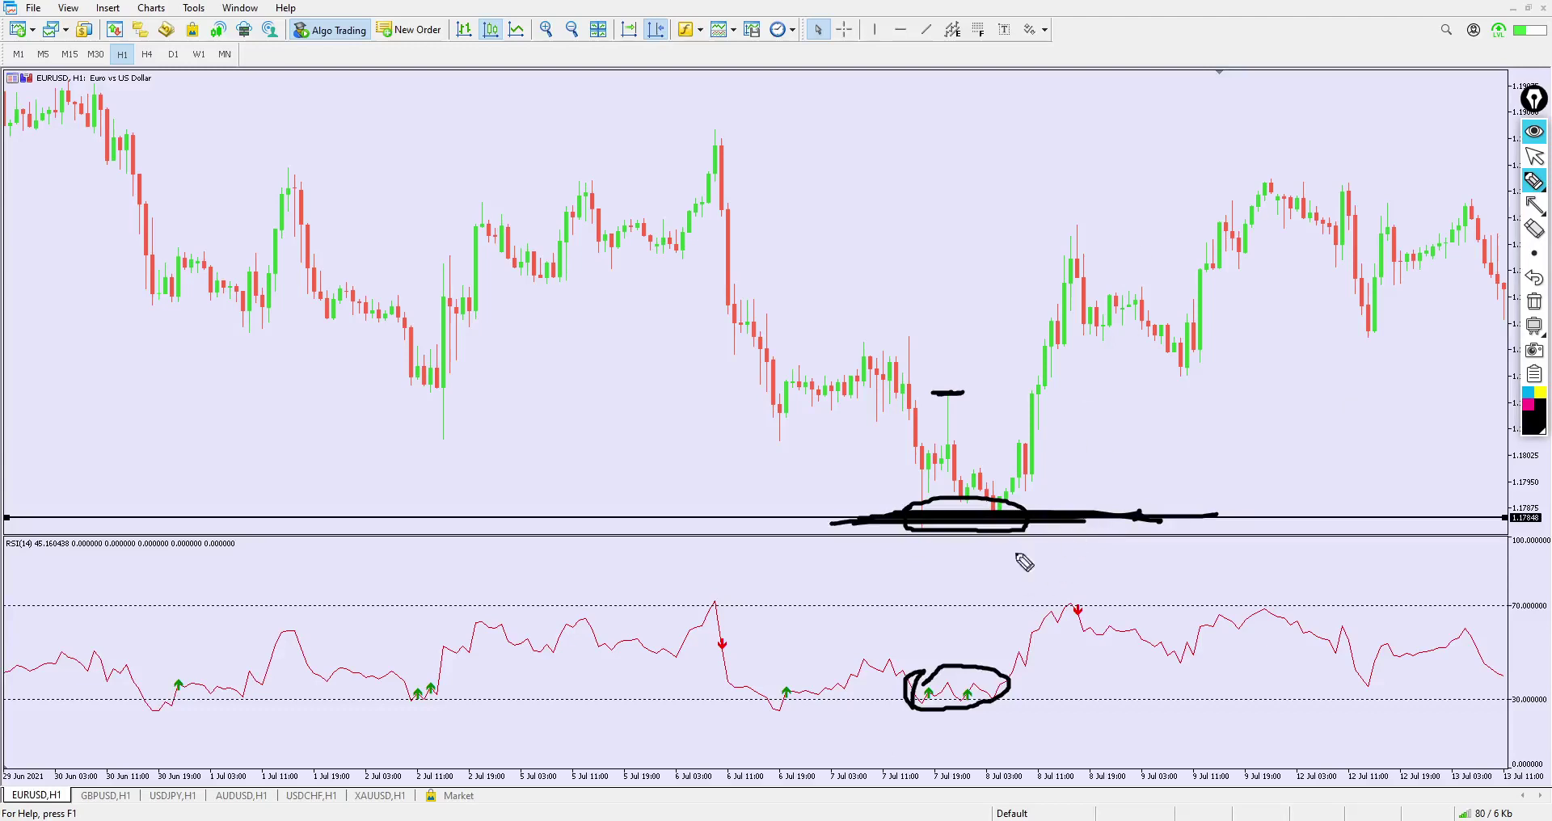
{"action": "mouse_move", "coordinate": [1035, 245]}
{"action": "left_mouse_down"}
{"action": "mouse_move", "coordinate": [1083, 246]}
{"action": "mouse_move", "coordinate": [1047, 250]}
{"action": "mouse_move", "coordinate": [1112, 258]}
{"action": "left_mouse_up"}
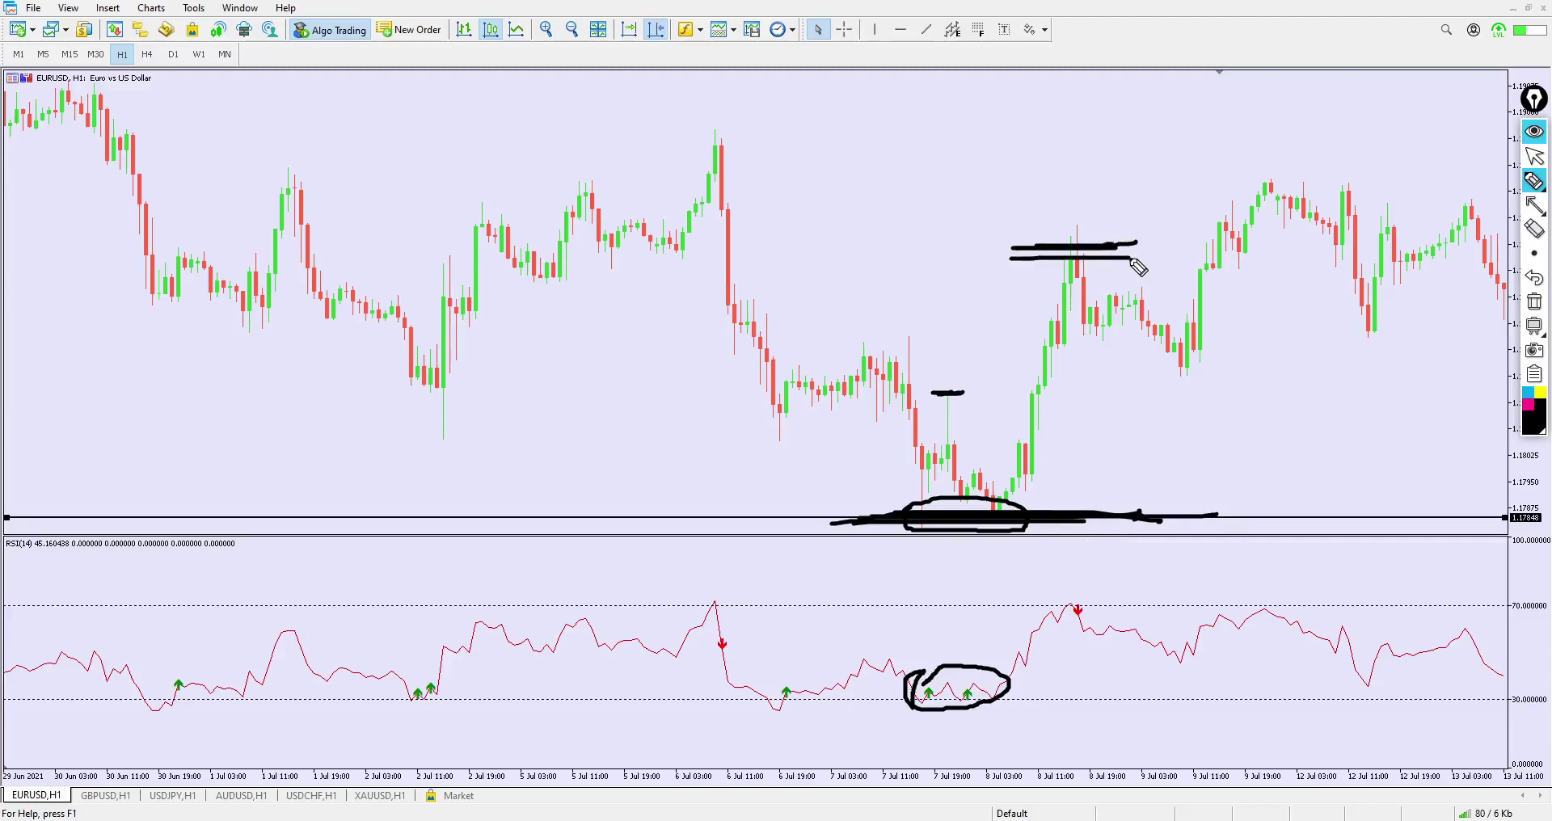
{"action": "left_click", "coordinate": [1535, 156]}
{"action": "left_click", "coordinate": [1534, 303]}
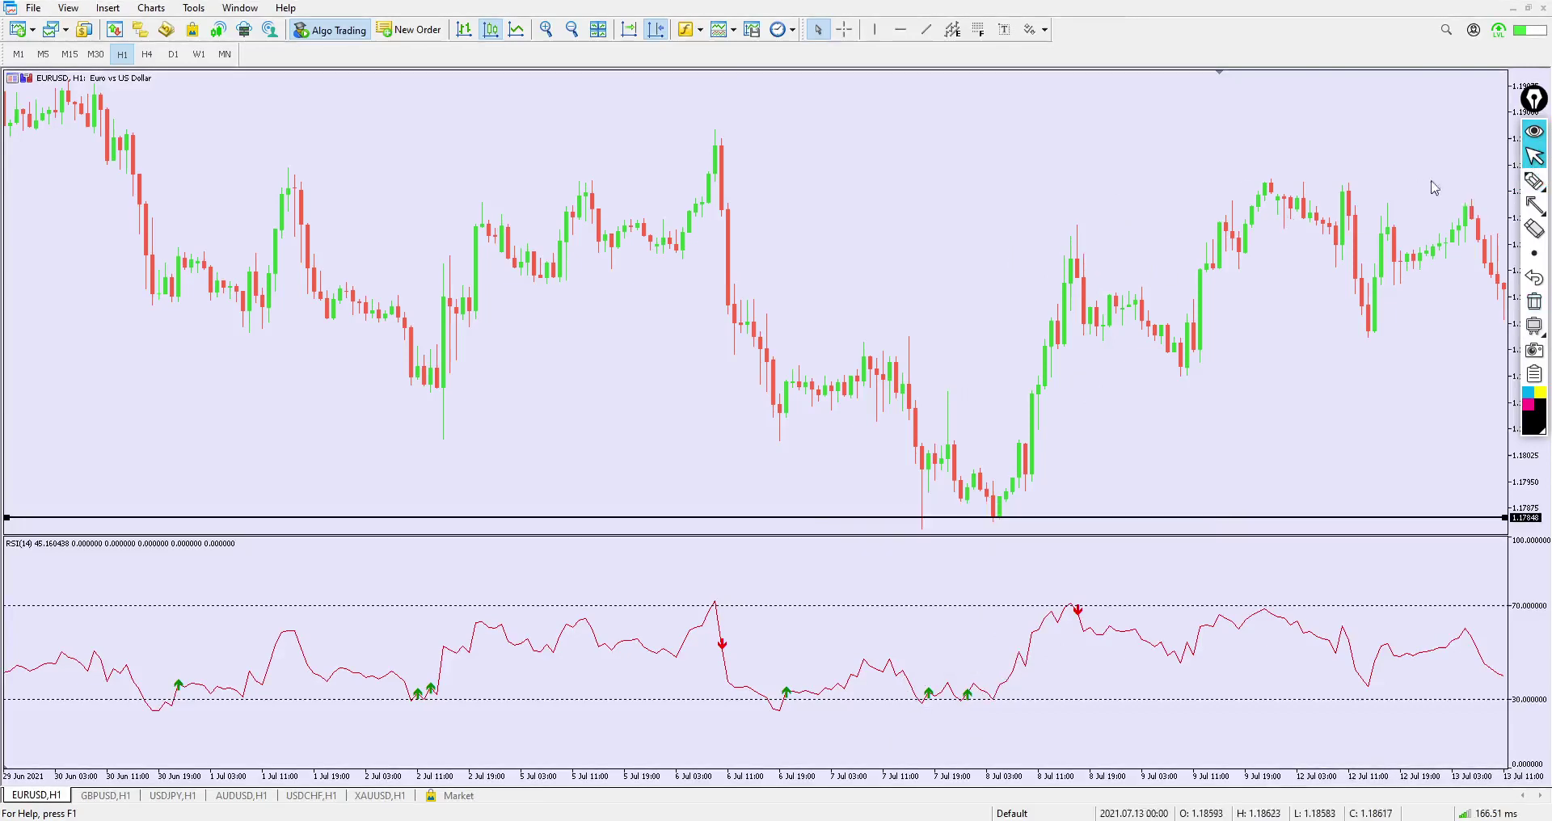
Measure with the crosshair from the 7 July 19:00 candle down to the 8 July low and up to the 8 July high.
{"action": "left_click", "coordinate": [843, 32]}
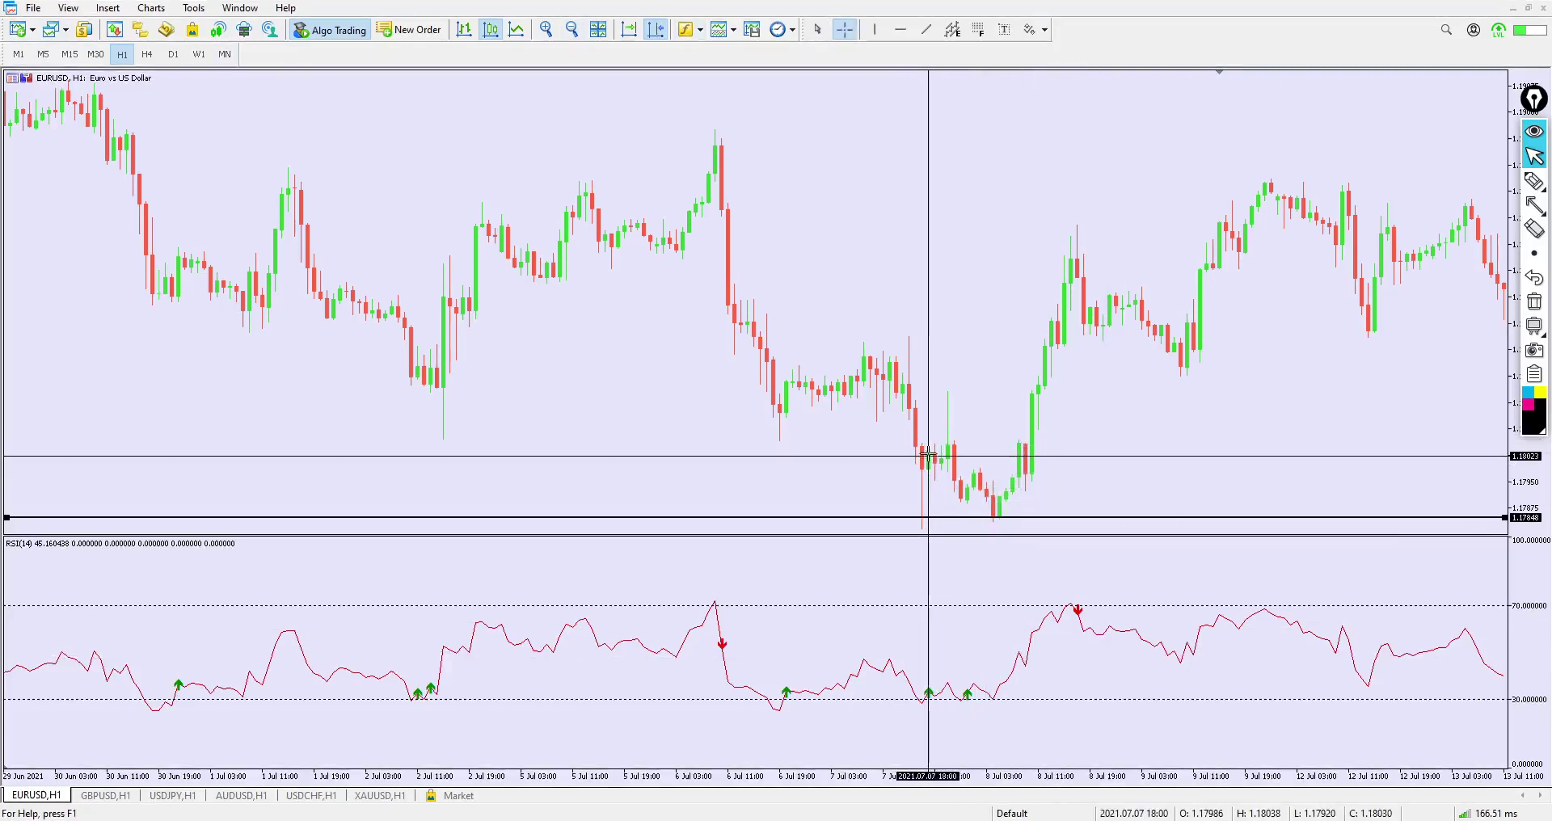
{"action": "mouse_move", "coordinate": [921, 473]}
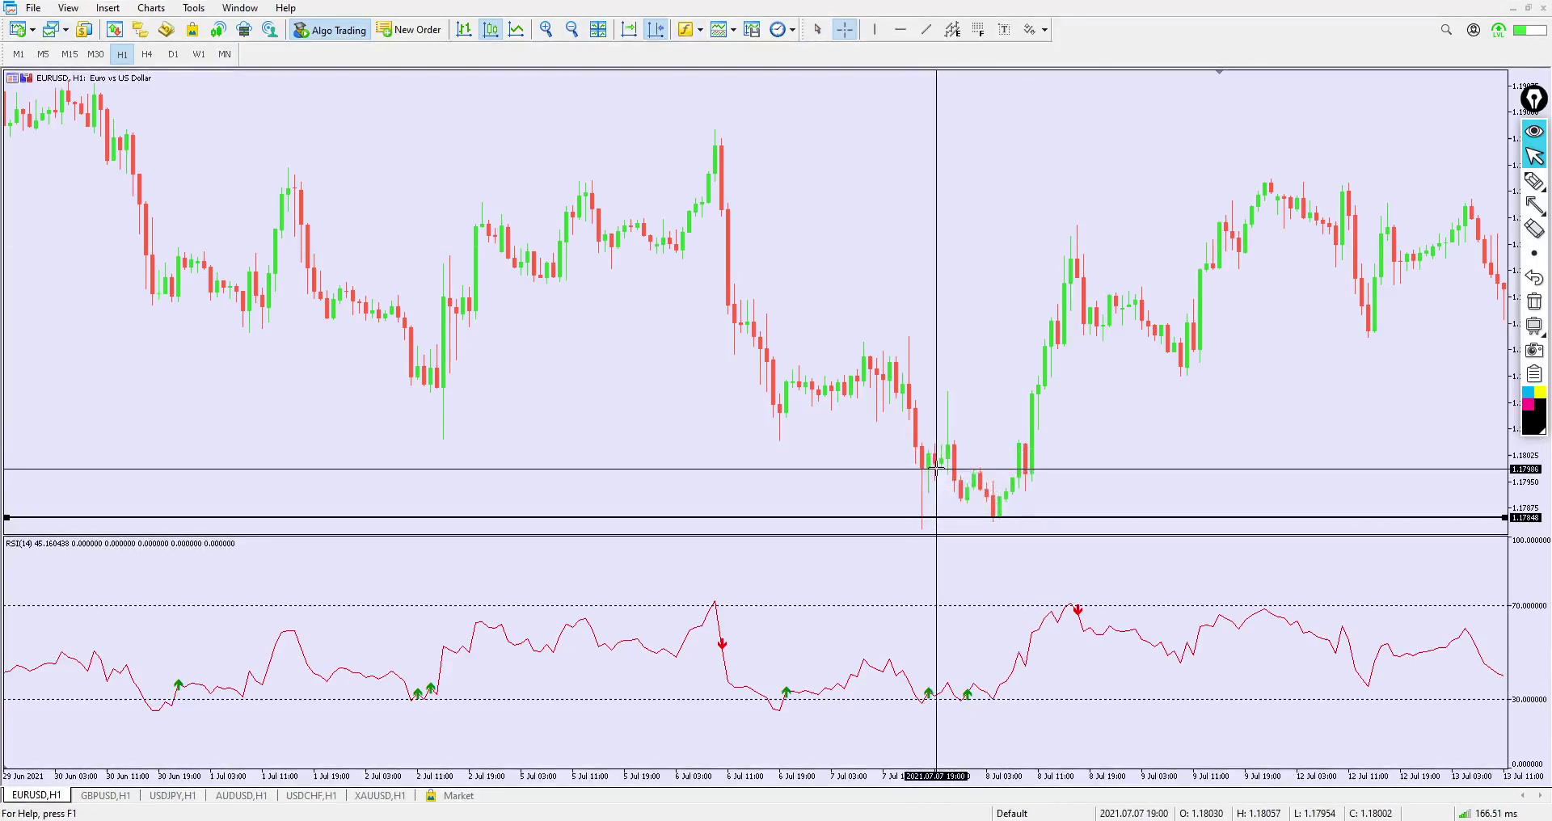
{"action": "left_click_drag", "start_coordinate": [936, 468], "coordinate": [1013, 531]}
{"action": "left_click_drag", "start_coordinate": [998, 518], "coordinate": [989, 514]}
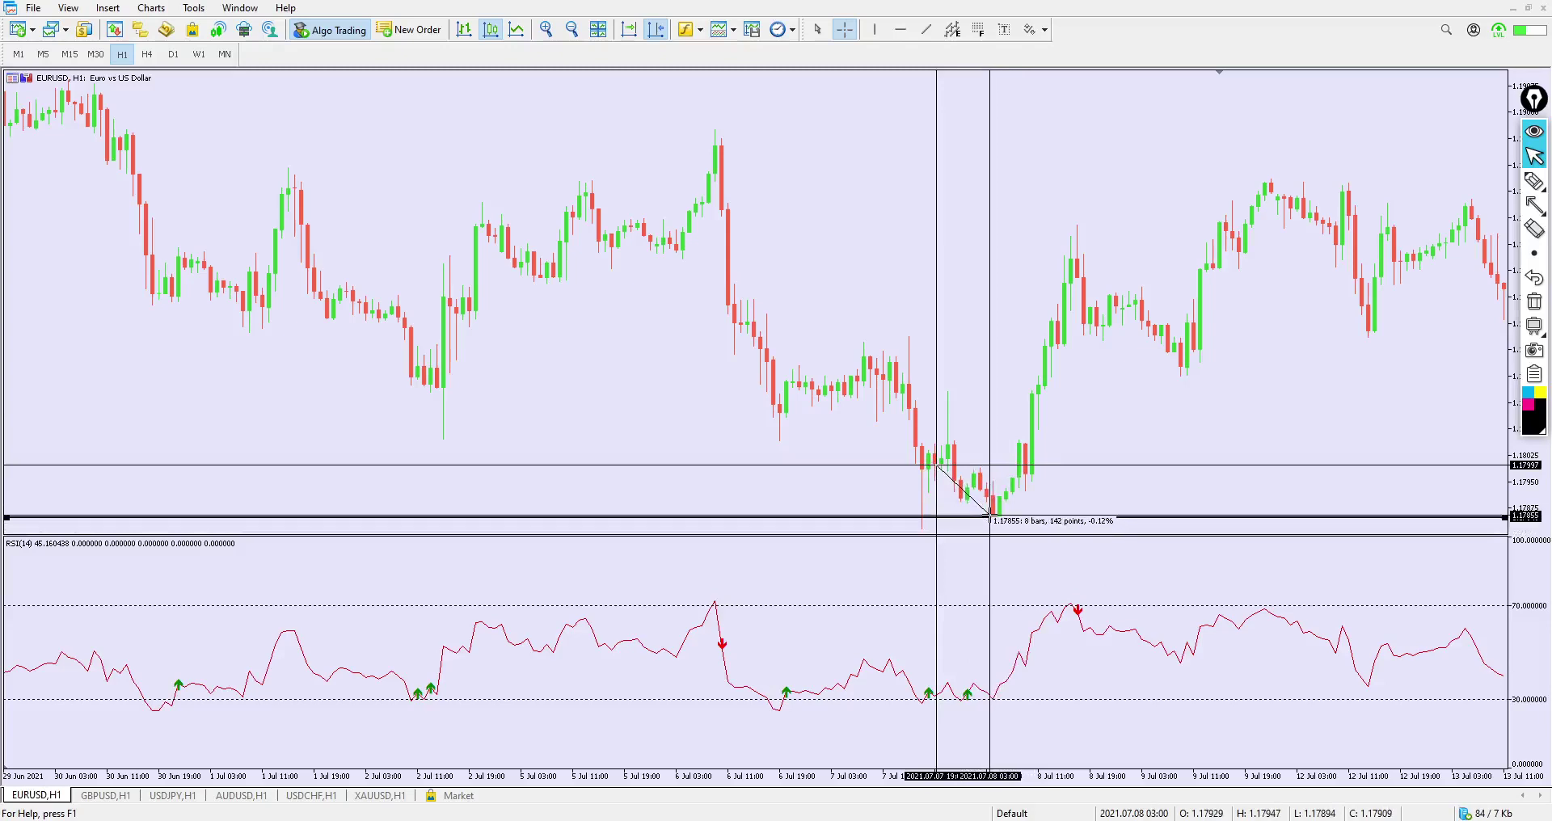
{"action": "left_click_drag", "start_coordinate": [990, 514], "coordinate": [1067, 245]}
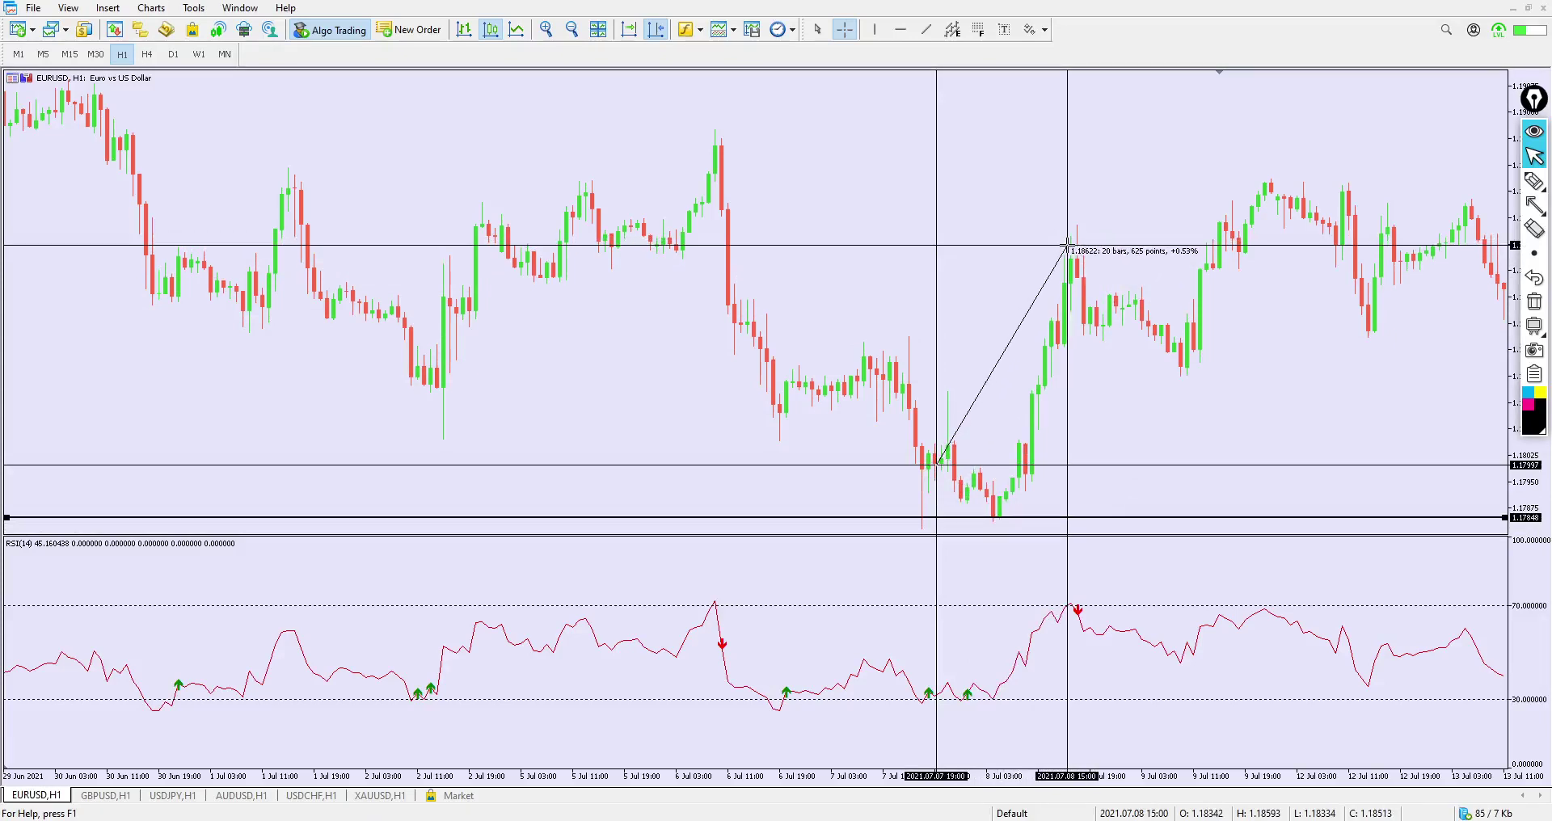
{"action": "left_click_drag", "start_coordinate": [1067, 245], "coordinate": [1071, 252]}
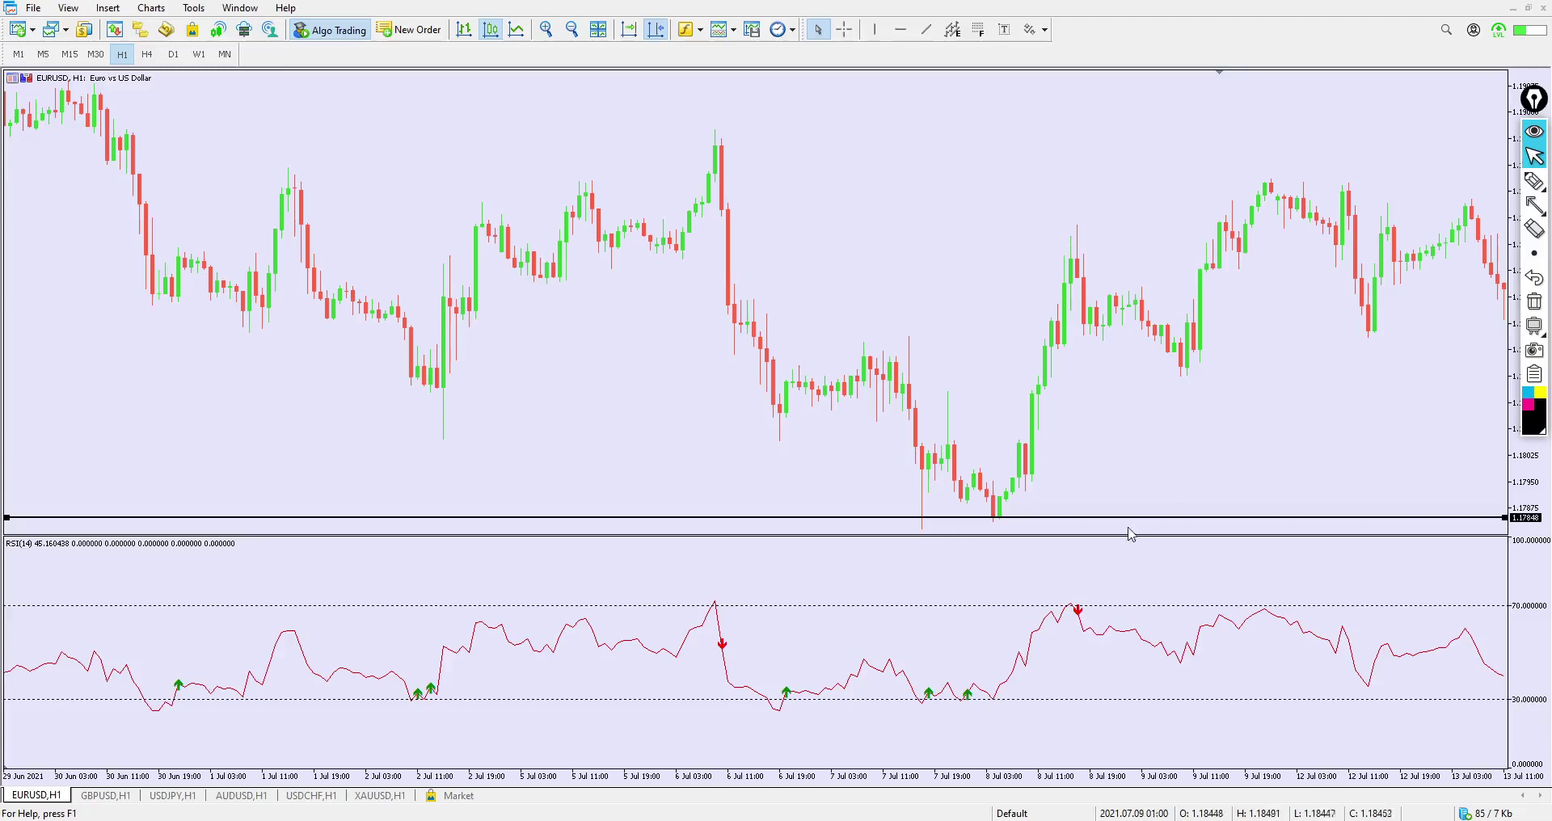
Delete the horizontal line and turn on auto scroll to keep the chart at the latest candles.
{"action": "key", "text": "Delete"}
{"action": "left_click_drag", "start_coordinate": [1158, 452], "coordinate": [318, 163]}
{"action": "left_click", "coordinate": [635, 35]}
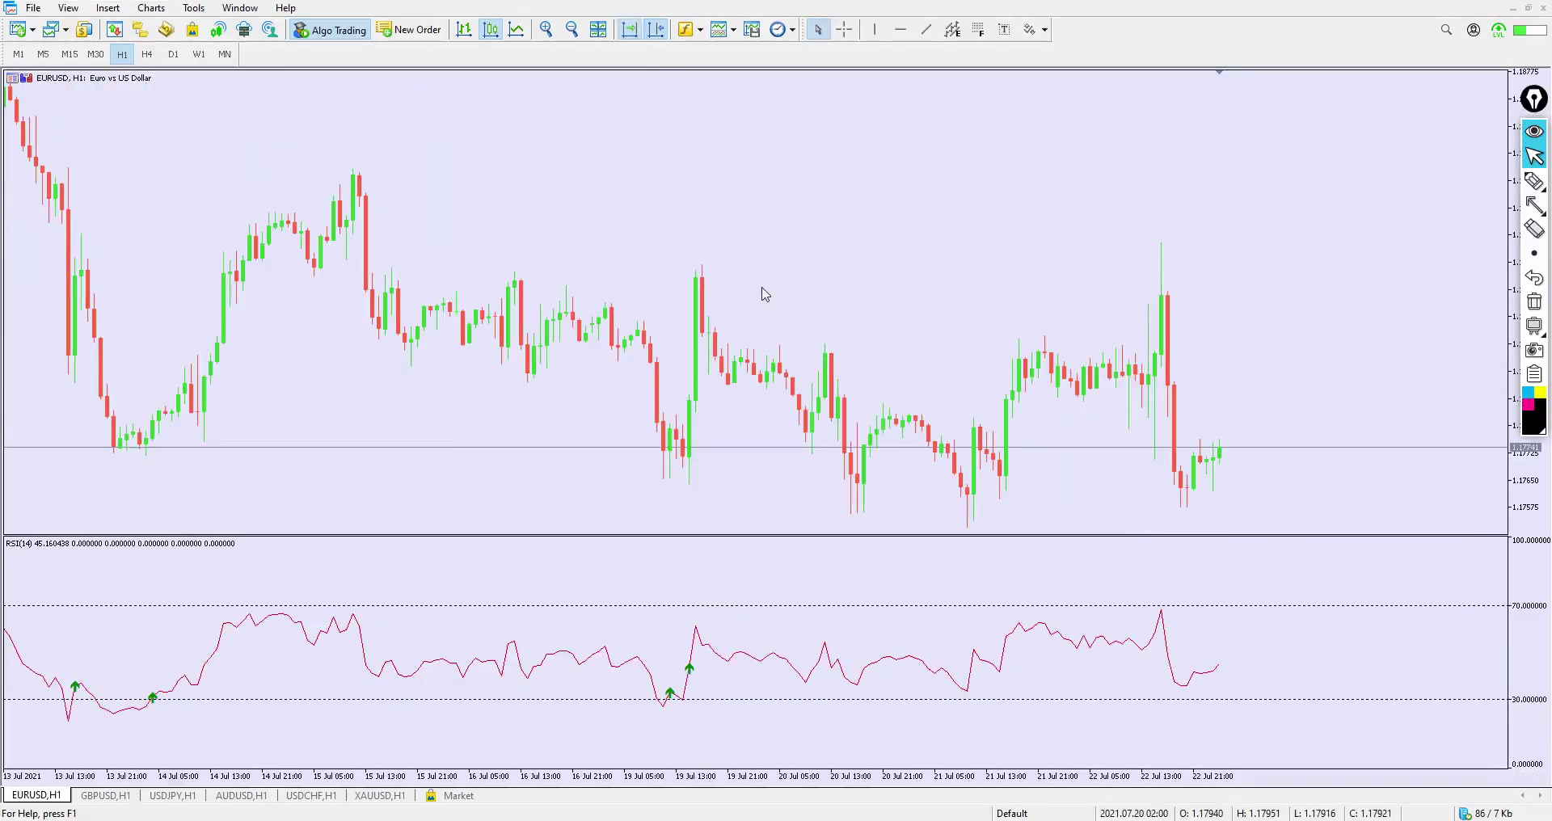